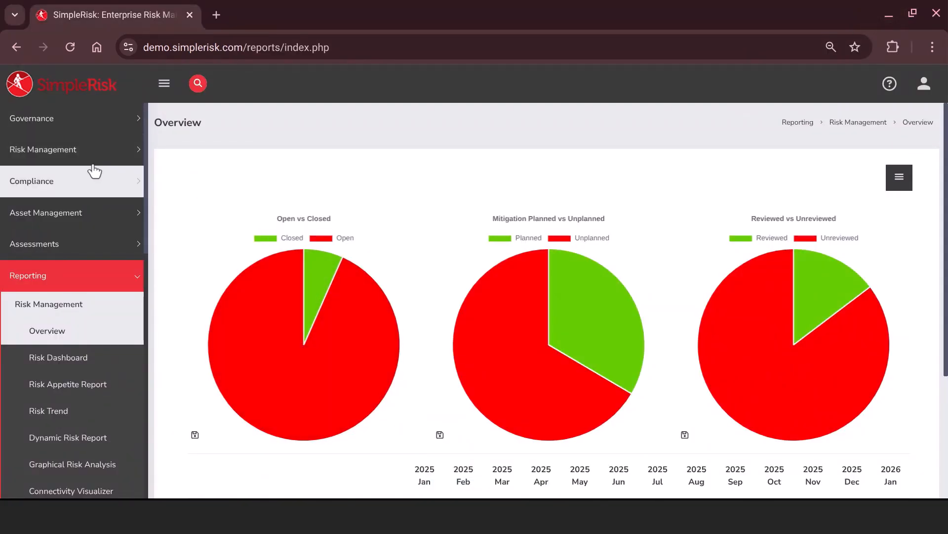
# Step: Open the Document Program under Governance and look through the document hierarchy
pyautogui.click(96, 121)
pyautogui.click(108, 172)
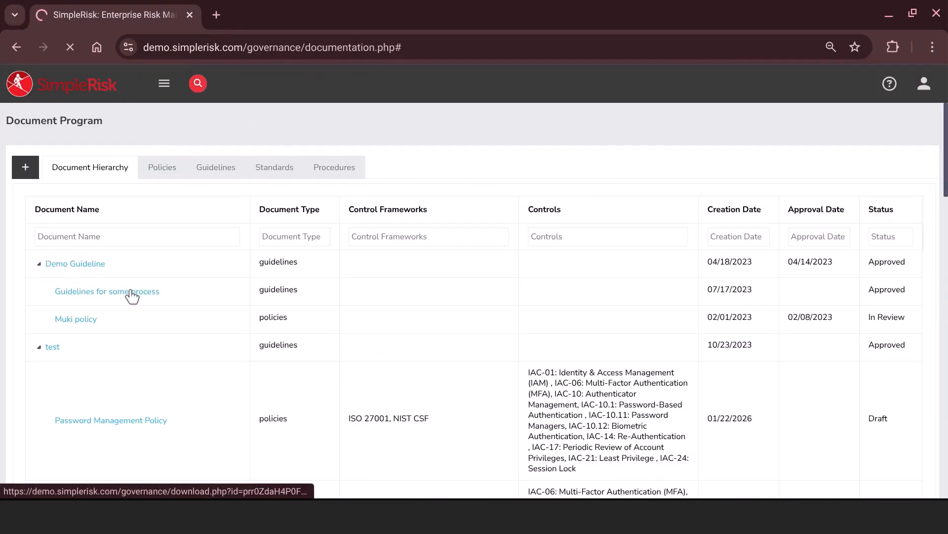
pyautogui.rightClick(62, 286)
pyautogui.scroll(-5, 124, 320)
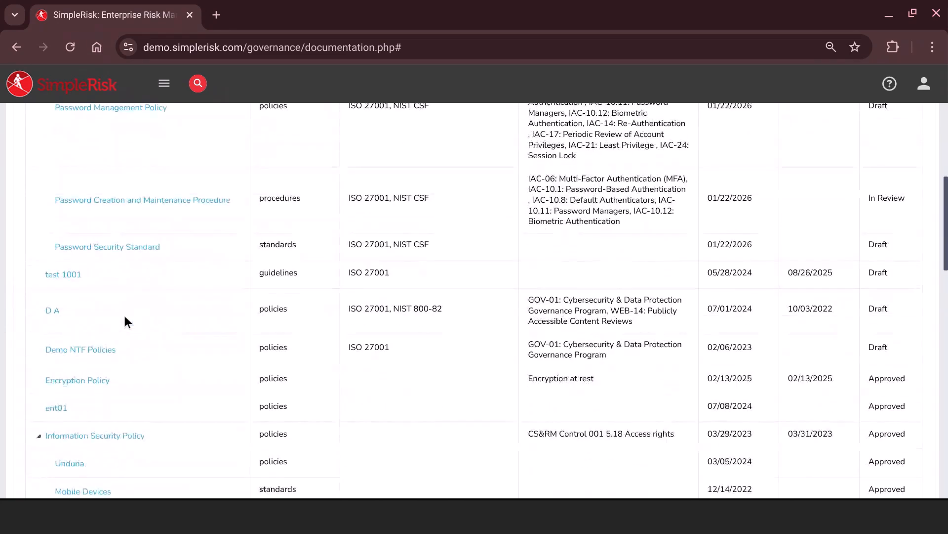
pyautogui.scroll(-20, 124, 317)
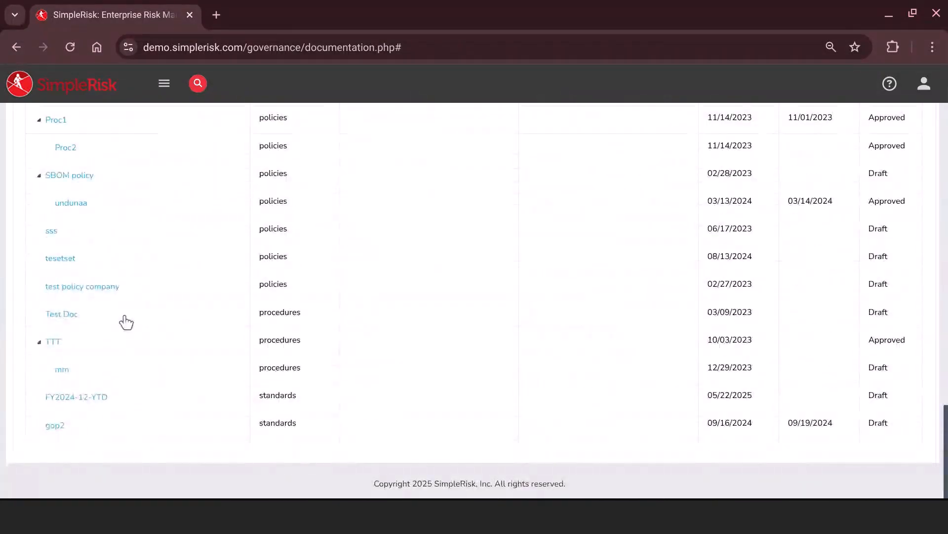
pyautogui.scroll(20, 119, 319)
# Step: Start a new document of type Standards and name it Passwords Security Standard
pyautogui.click(22, 169)
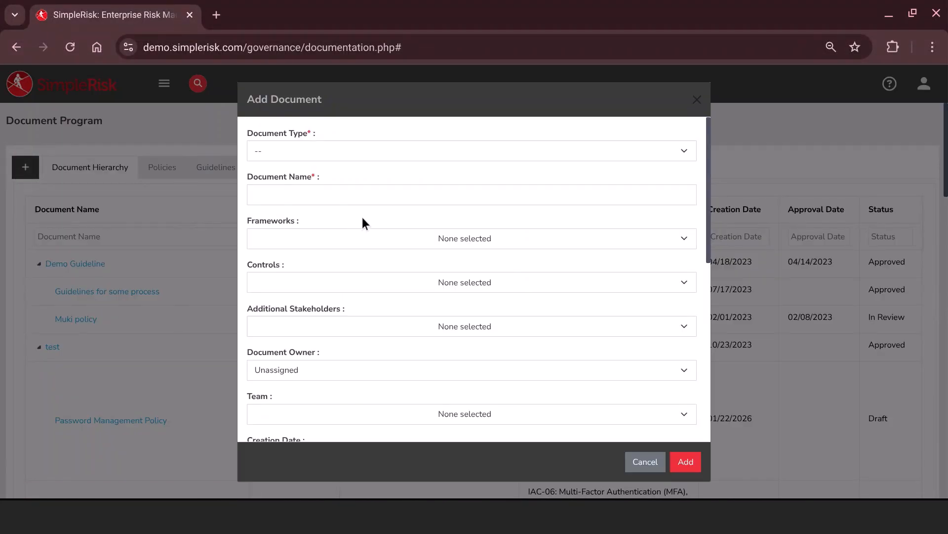
pyautogui.click(554, 153)
pyautogui.click(383, 225)
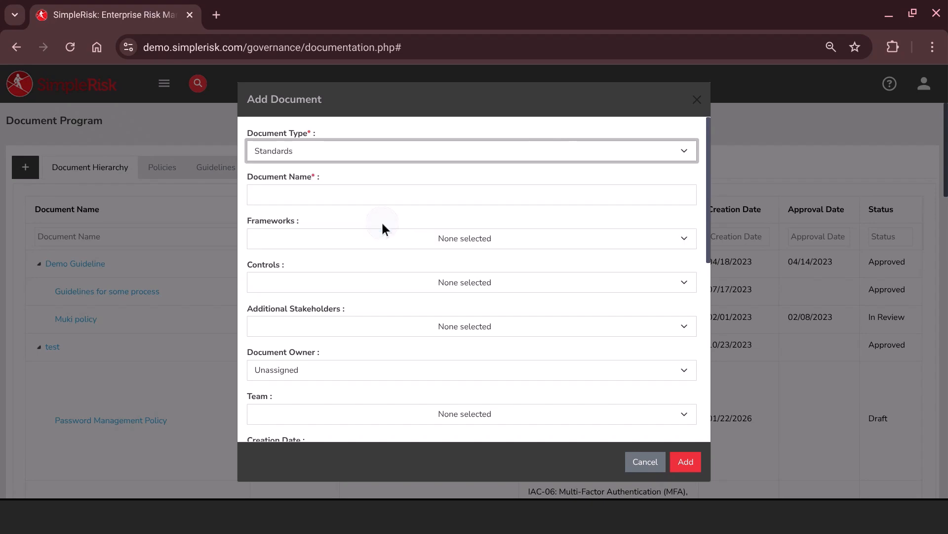
pyautogui.click(403, 191)
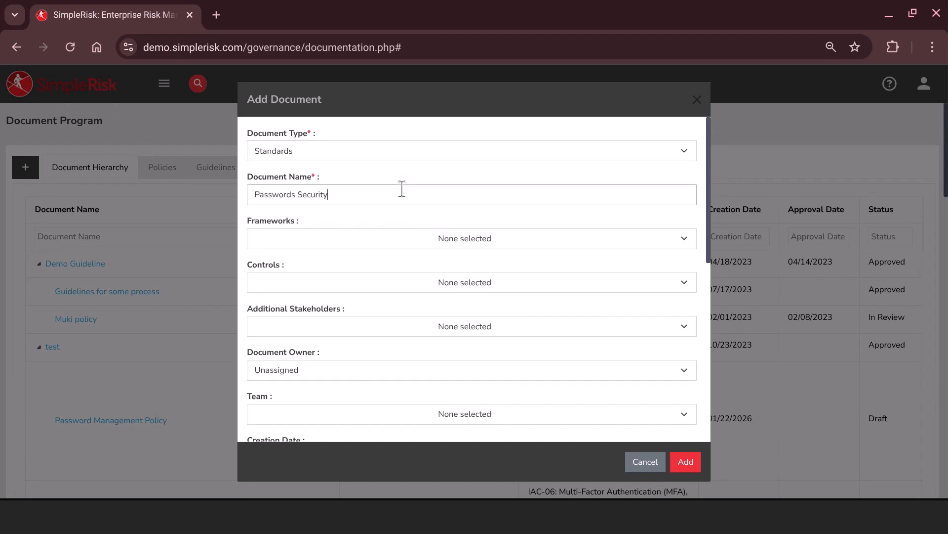
# Step: Assign the ISO 27001 and NIST CSF frameworks to the new standard
pyautogui.click(381, 236)
pyautogui.click(348, 296)
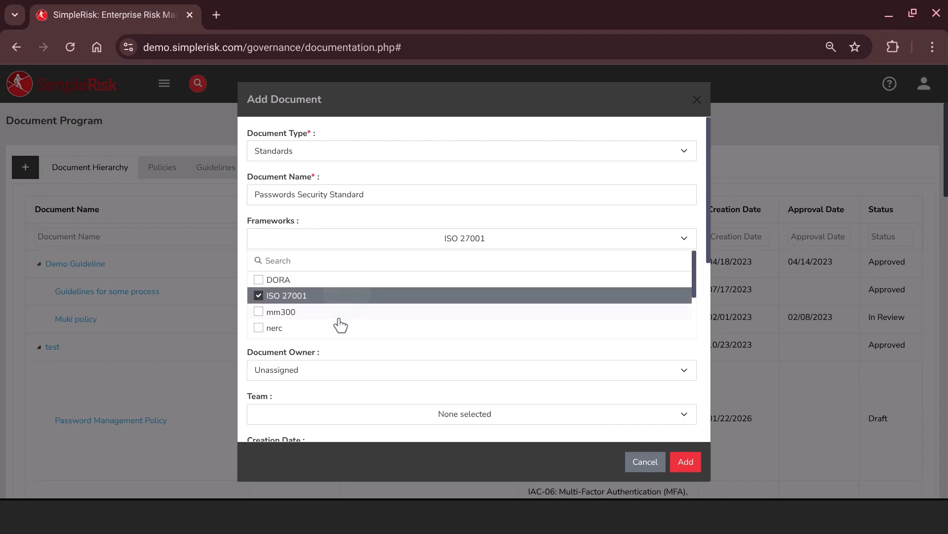
pyautogui.scroll(-3, 340, 325)
pyautogui.click(354, 299)
pyautogui.click(414, 213)
# Step: Filter the controls by "iac" and assign IAC-01: Identity & Access Management (IAM) to the standard
pyautogui.scroll(-2, 415, 213)
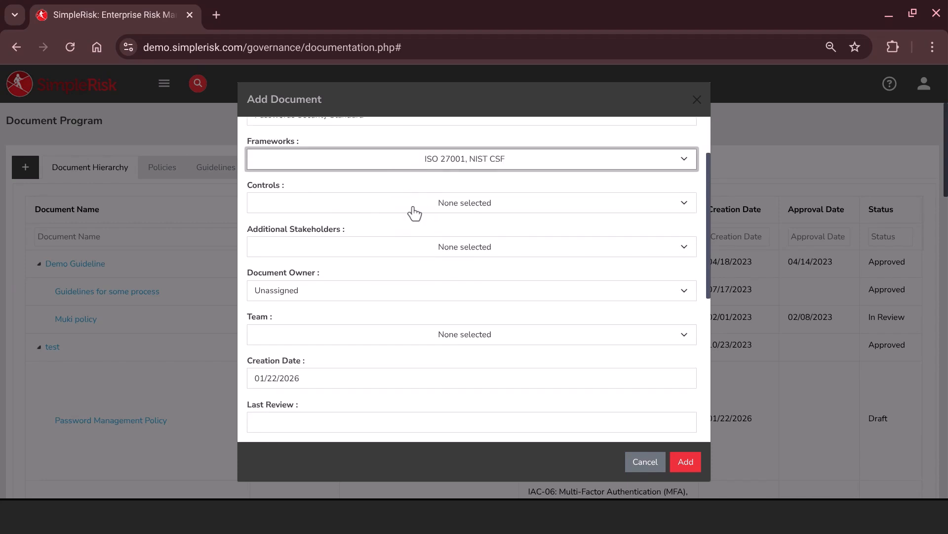
pyautogui.click(415, 212)
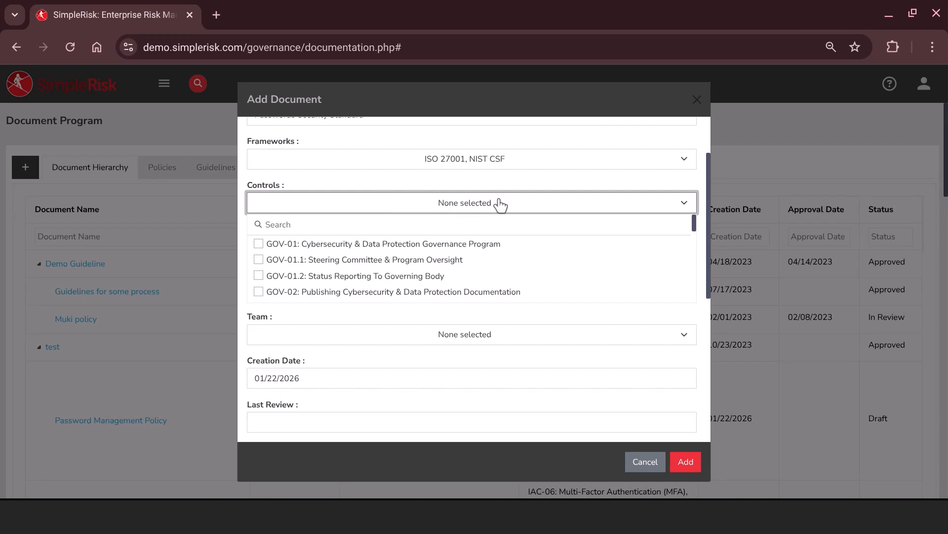
pyautogui.click(474, 184)
pyautogui.click(466, 202)
pyautogui.click(449, 225)
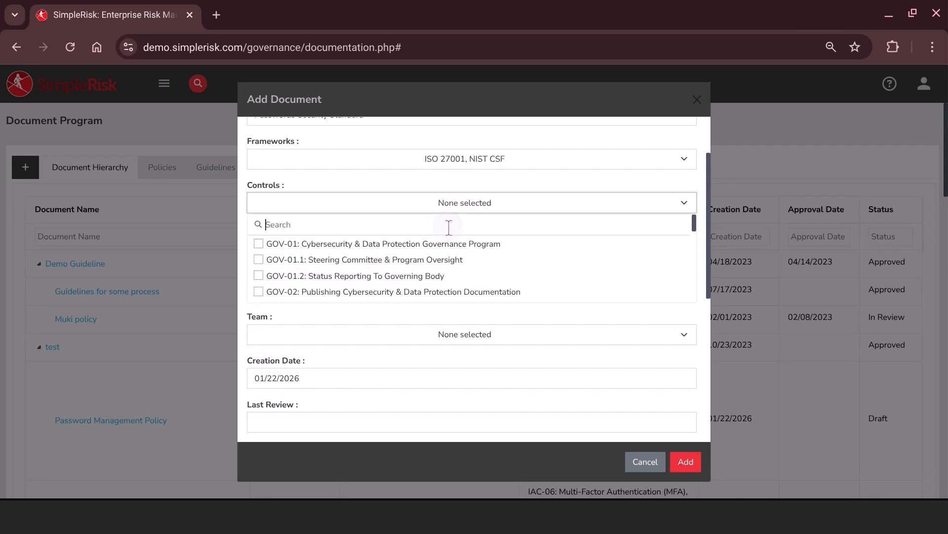
pyautogui.write('ia')
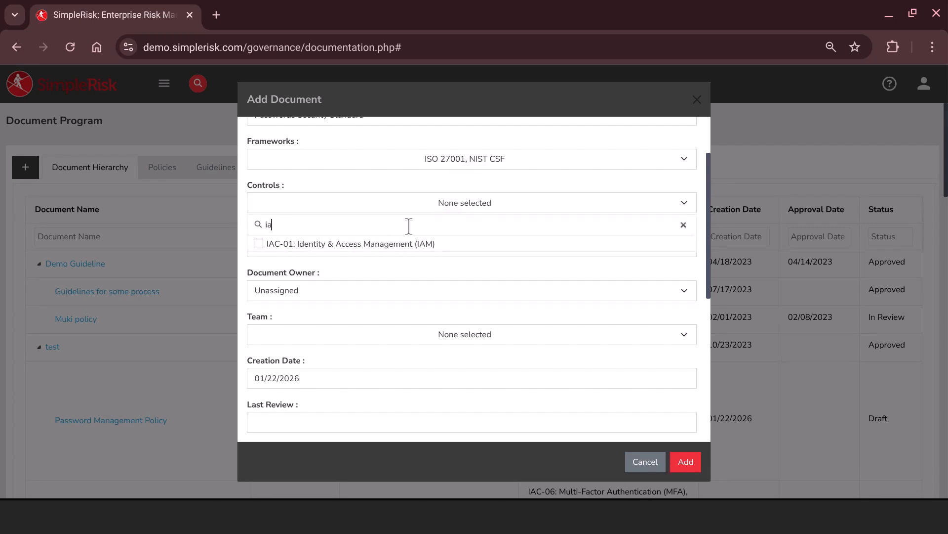
pyautogui.write('mc')
pyautogui.click(417, 246)
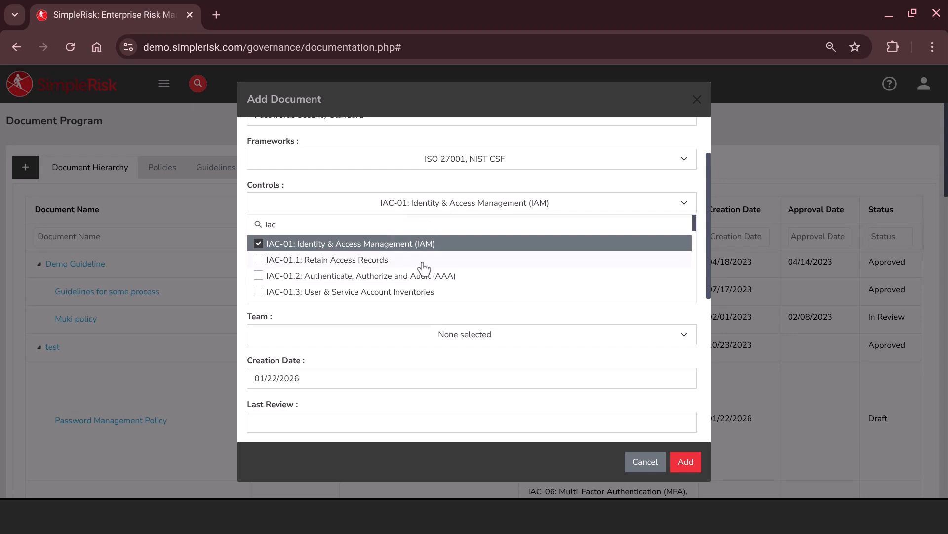
pyautogui.click(498, 174)
# Step: Add Demo Director, Demo User, Demo Manager and Admin as the standard's additional stakeholders
pyautogui.scroll(-1, 527, 185)
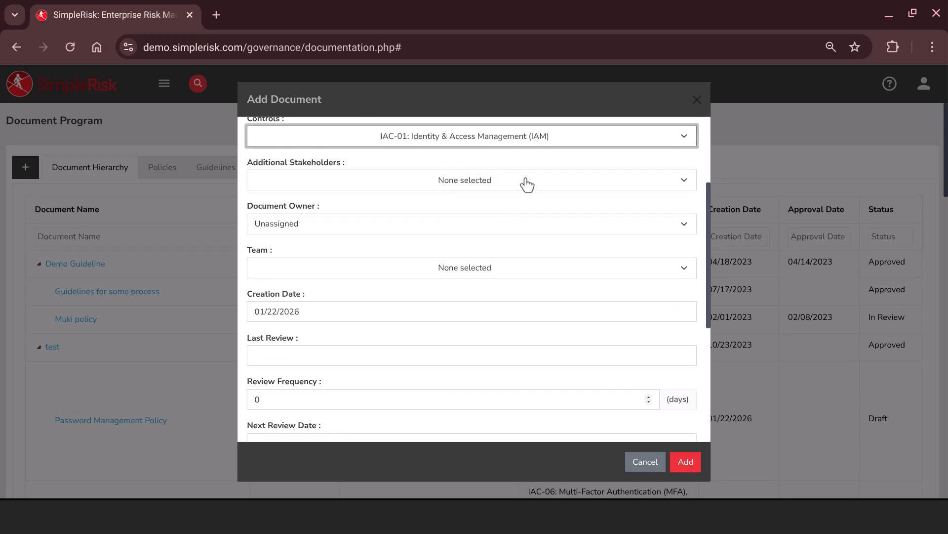
pyautogui.click(527, 183)
pyautogui.click(431, 219)
pyautogui.click(387, 250)
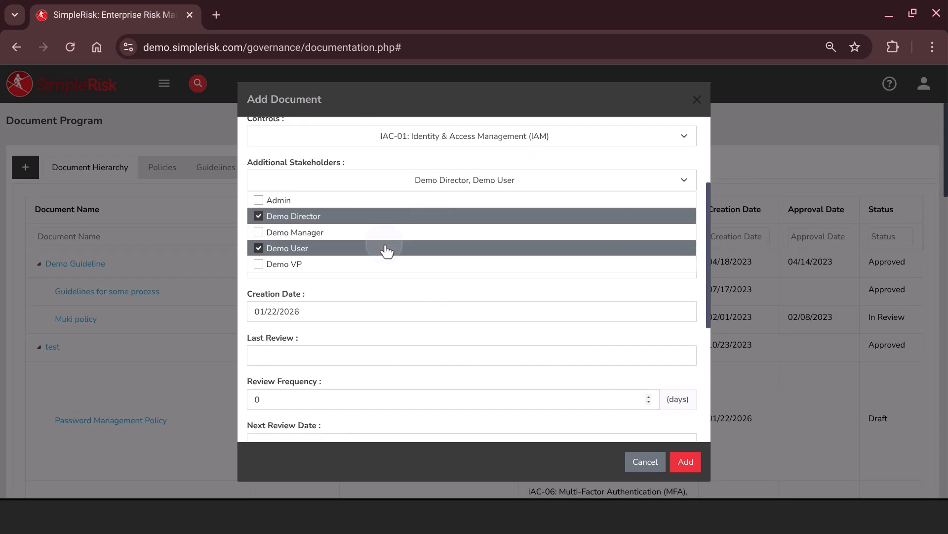
pyautogui.click(395, 233)
pyautogui.click(419, 200)
pyautogui.click(452, 152)
# Step: Set the standard's document owner to Demo User
pyautogui.scroll(-1, 428, 253)
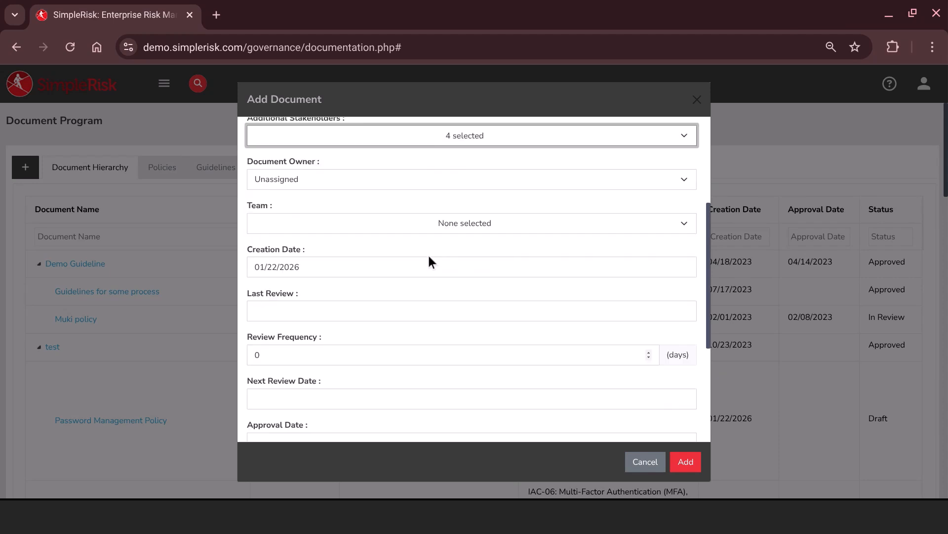
pyautogui.click(479, 160)
pyautogui.click(401, 247)
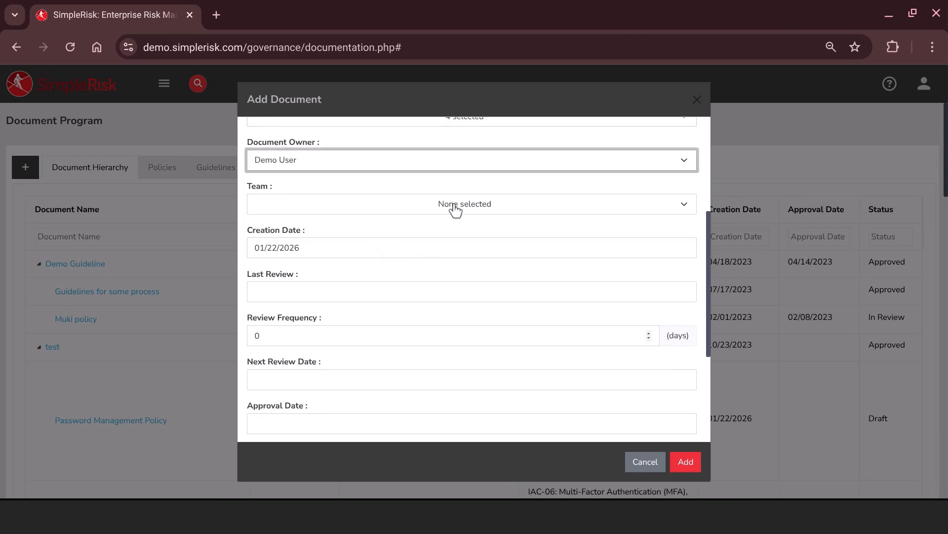
# Step: Assign the Information Security, Network and IT Systems Management teams to the standard
pyautogui.click(454, 210)
pyautogui.scroll(-2, 395, 277)
pyautogui.click(398, 246)
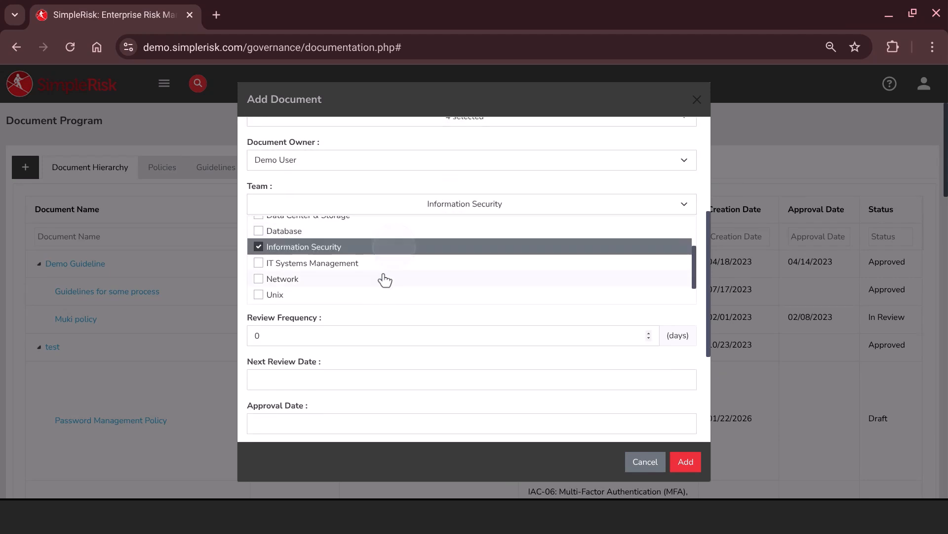
pyautogui.click(385, 280)
pyautogui.click(388, 263)
pyautogui.click(466, 189)
# Step: Set the standard's approver to Demo Manager
pyautogui.scroll(-1, 434, 251)
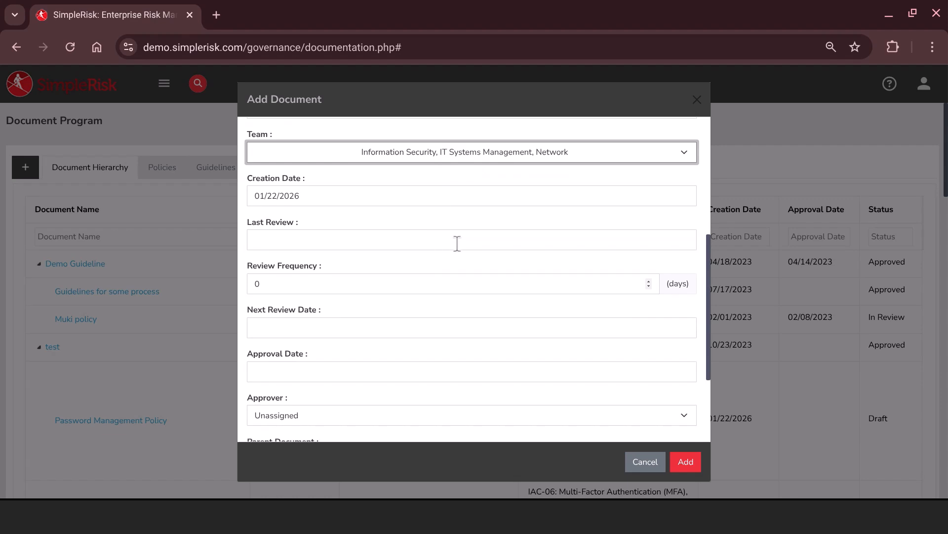
pyautogui.scroll(-3, 457, 243)
pyautogui.click(447, 283)
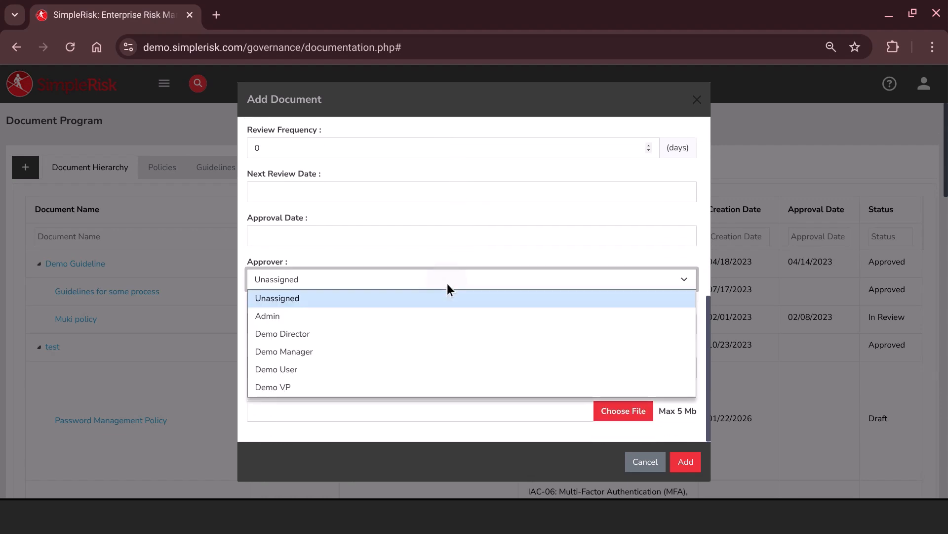
pyautogui.click(415, 316)
pyautogui.click(448, 287)
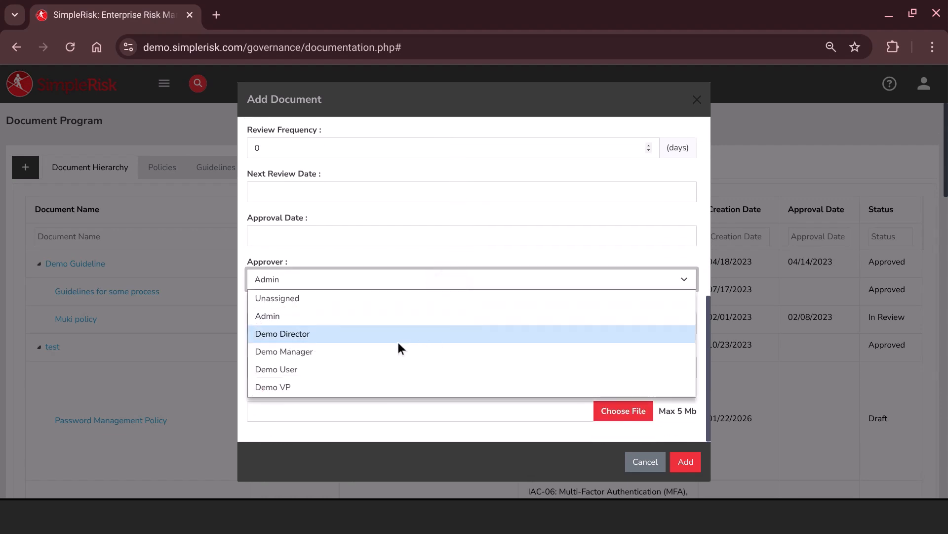
pyautogui.click(396, 346)
# Step: Look through the available parent documents and choose test as the standard's parent
pyautogui.click(434, 322)
pyautogui.scroll(-3, 478, 212)
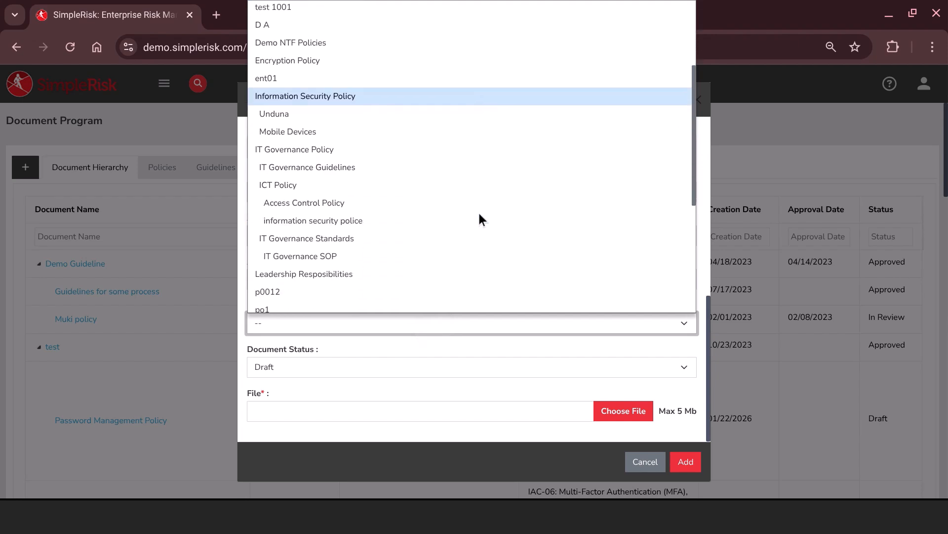
pyautogui.scroll(1, 479, 214)
pyautogui.scroll(-1, 479, 214)
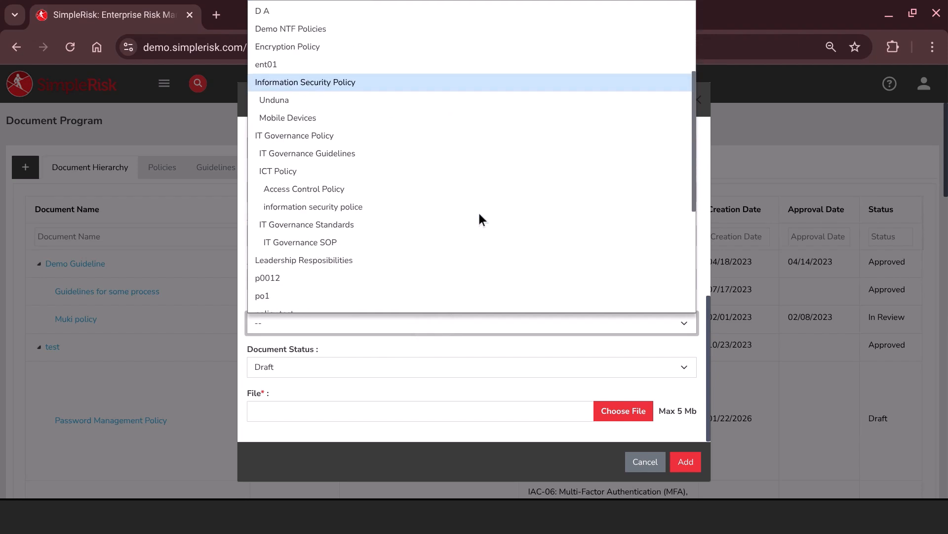
pyautogui.scroll(-1, 478, 211)
pyautogui.scroll(4, 478, 212)
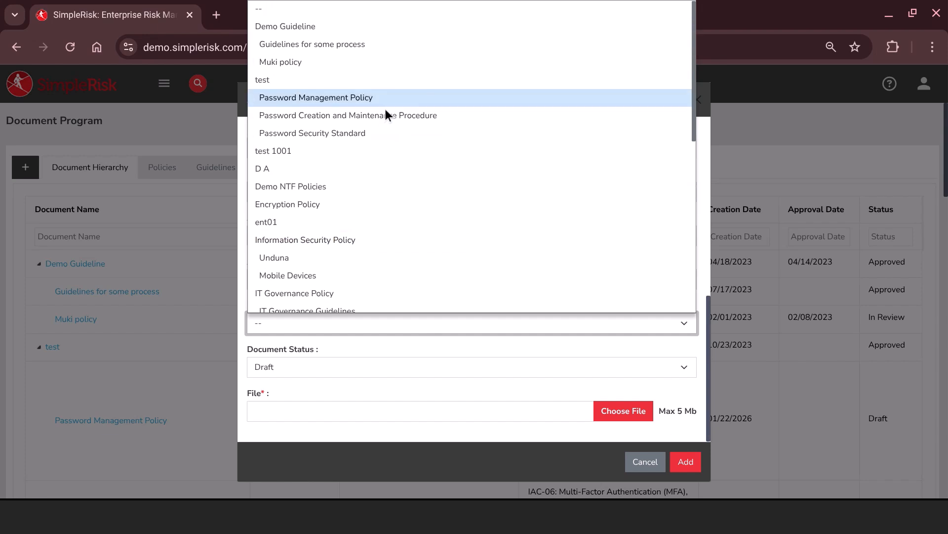
pyautogui.click(357, 81)
# Step: Append Revised to the document name, making it Passwords Security Standard Revised
pyautogui.scroll(7, 381, 239)
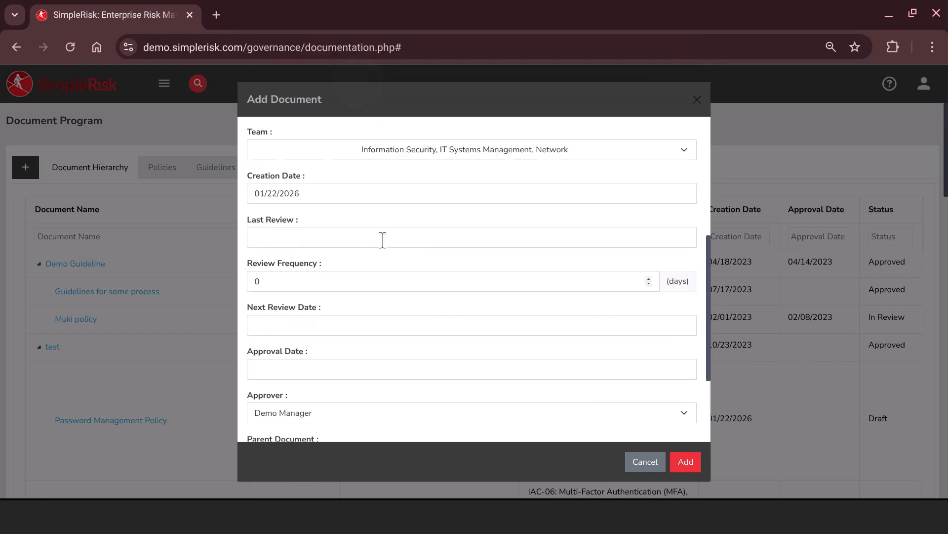
pyautogui.click(385, 194)
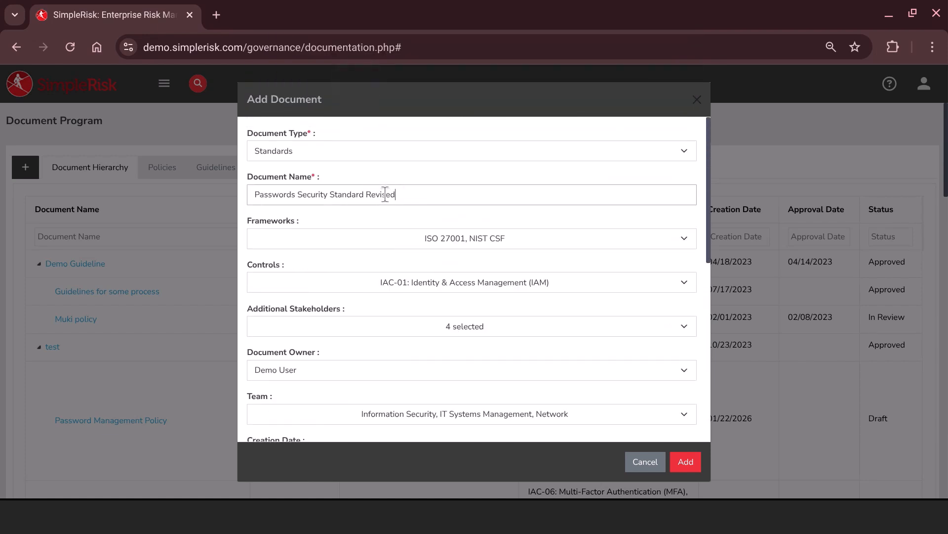
pyautogui.write('Revised')
# Step: Choose a different document status for Passwords Security Standard Revised
pyautogui.scroll(-8, 549, 353)
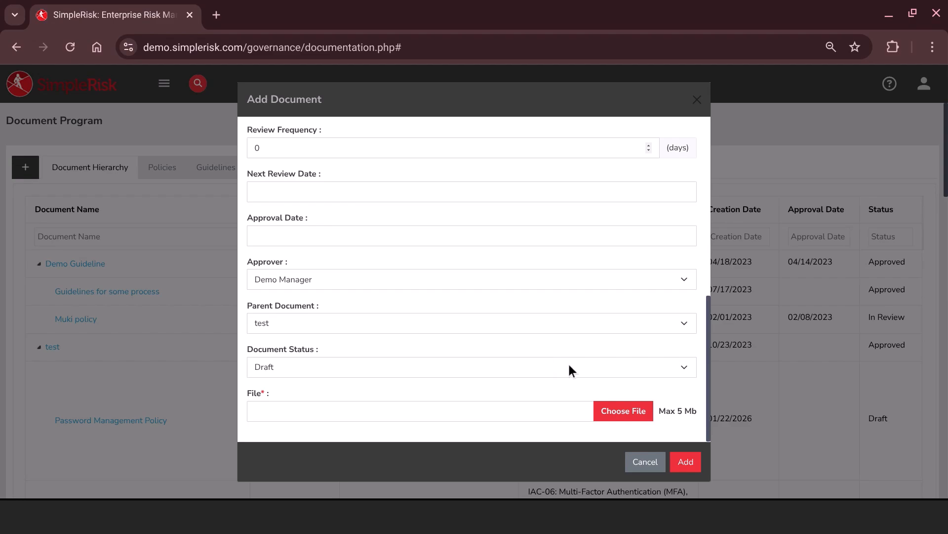
pyautogui.click(570, 368)
pyautogui.click(493, 403)
# Step: Attach simple_risk_logo.png from Downloads as the standard's file and add the document
pyautogui.click(605, 414)
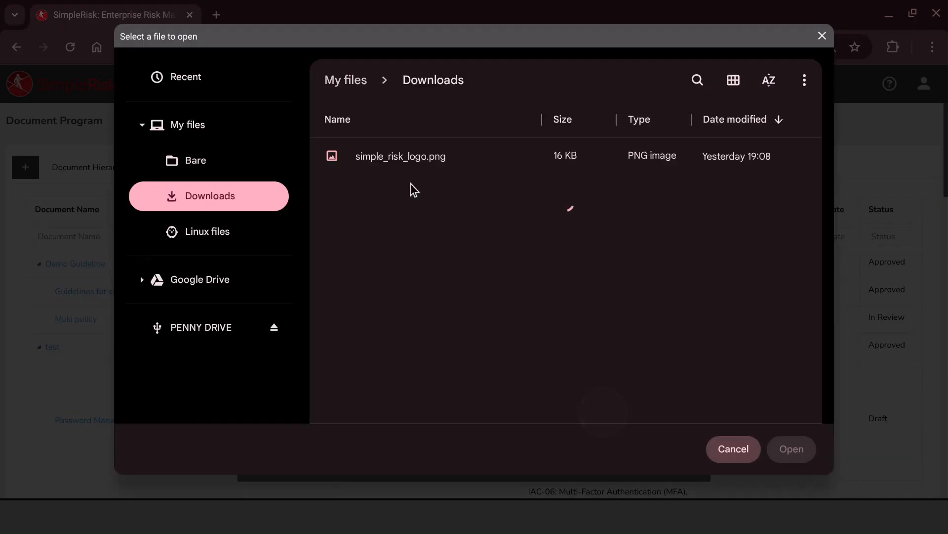
pyautogui.doubleClick(423, 157)
pyautogui.click(683, 459)
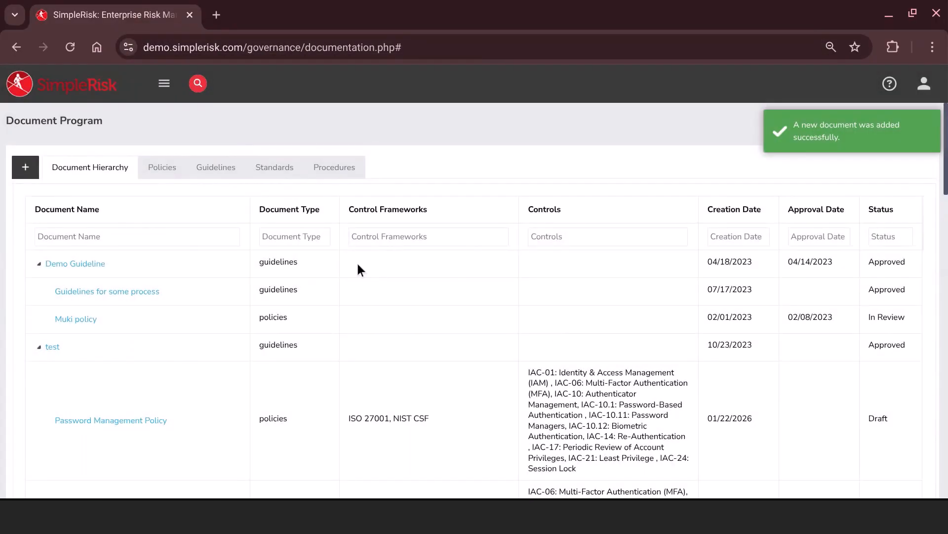
# Step: Start another document of type Policies and name it Passwords Management Policy
pyautogui.click(25, 167)
pyautogui.click(348, 151)
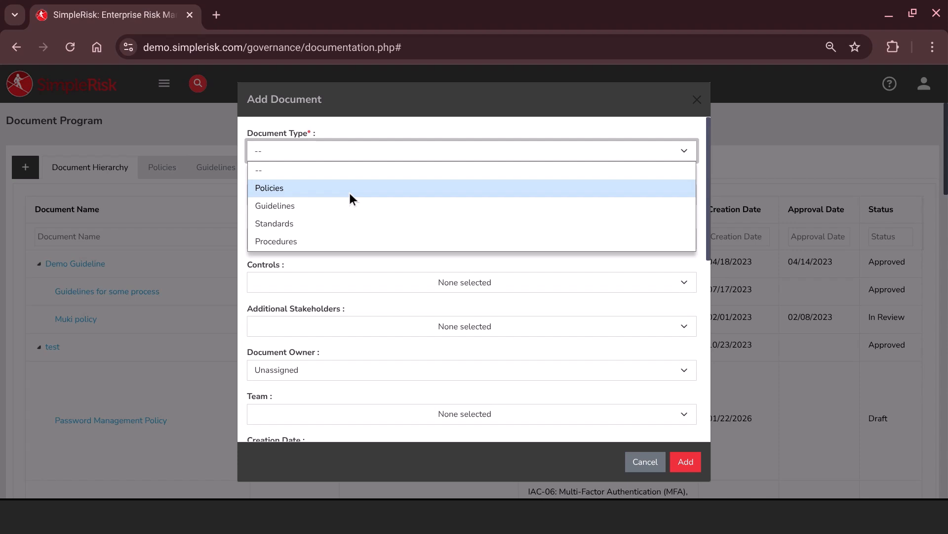
pyautogui.click(349, 191)
pyautogui.click(354, 186)
pyautogui.write('Passwords Management Policy')
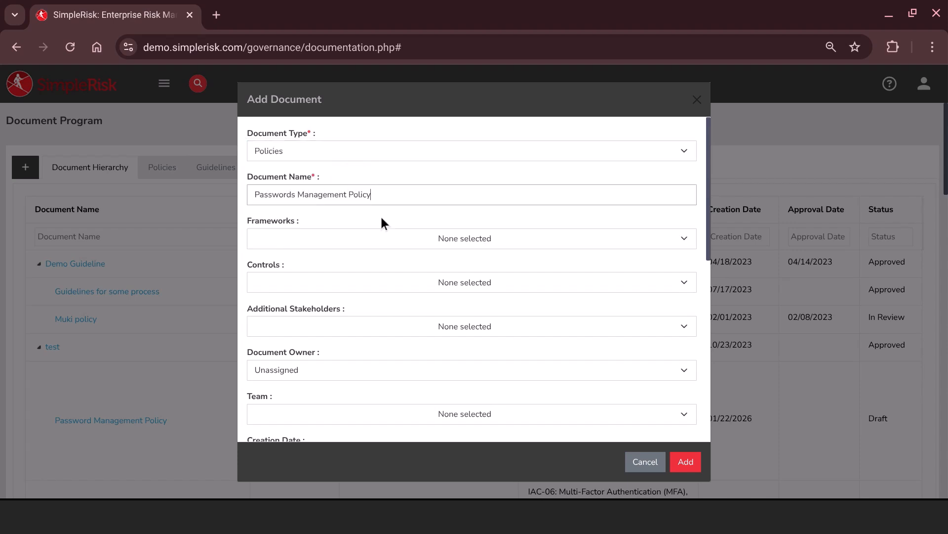
# Step: Assign the ISO 27001 and NIST CSF frameworks to Passwords Management Policy
pyautogui.scroll(-1, 381, 218)
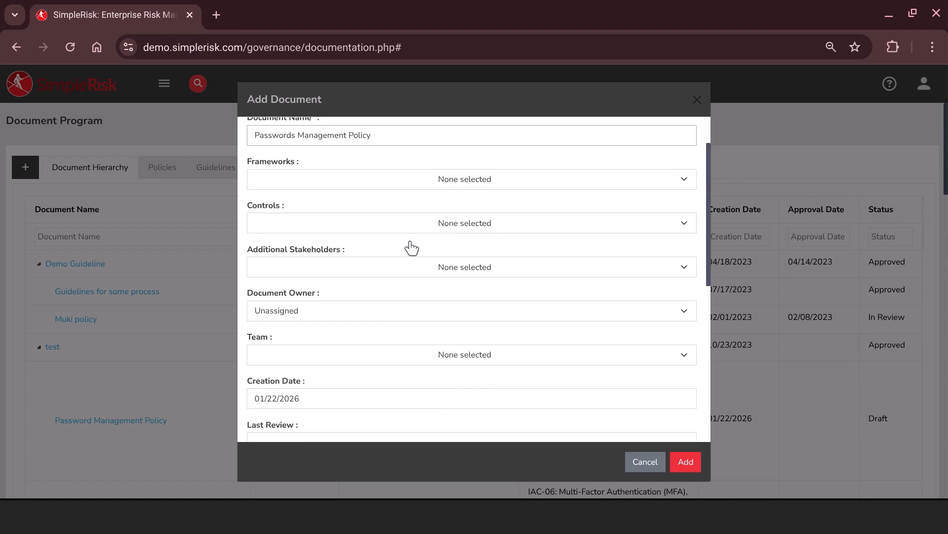
pyautogui.click(460, 183)
pyautogui.scroll(-1, 379, 221)
pyautogui.click(378, 237)
pyautogui.scroll(1, 372, 227)
pyautogui.click(370, 221)
pyautogui.click(444, 154)
# Step: Filter the policy's controls by "iac", select IAC-01: Identity & Access Management (IAM), and browse the remaining IAC controls
pyautogui.scroll(-1, 442, 210)
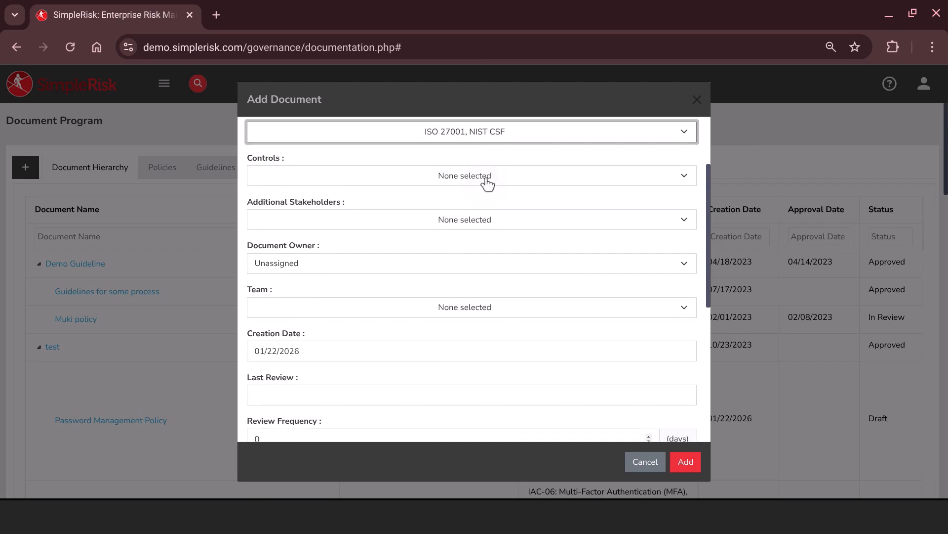
pyautogui.click(487, 181)
pyautogui.write('iac')
pyautogui.press('BackSpace')
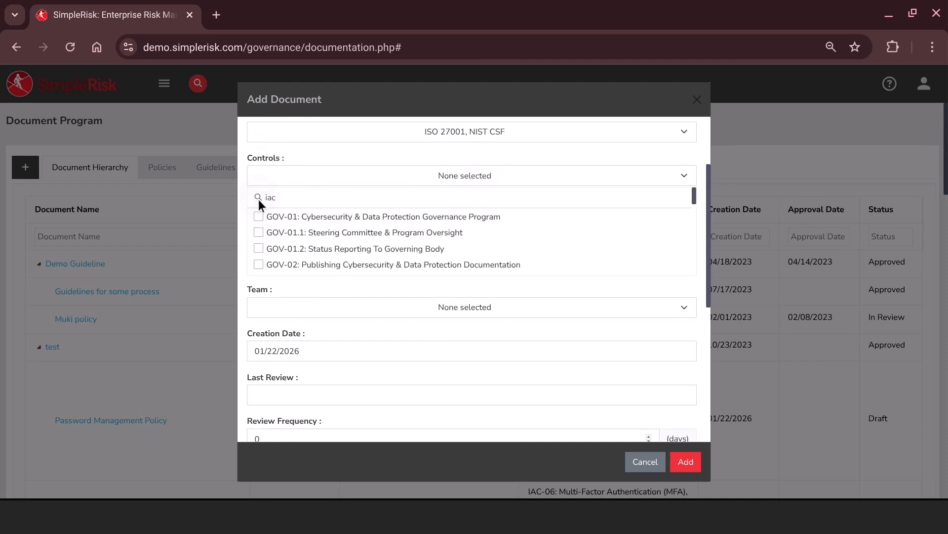
pyautogui.write('m')
pyautogui.press('BackSpace')
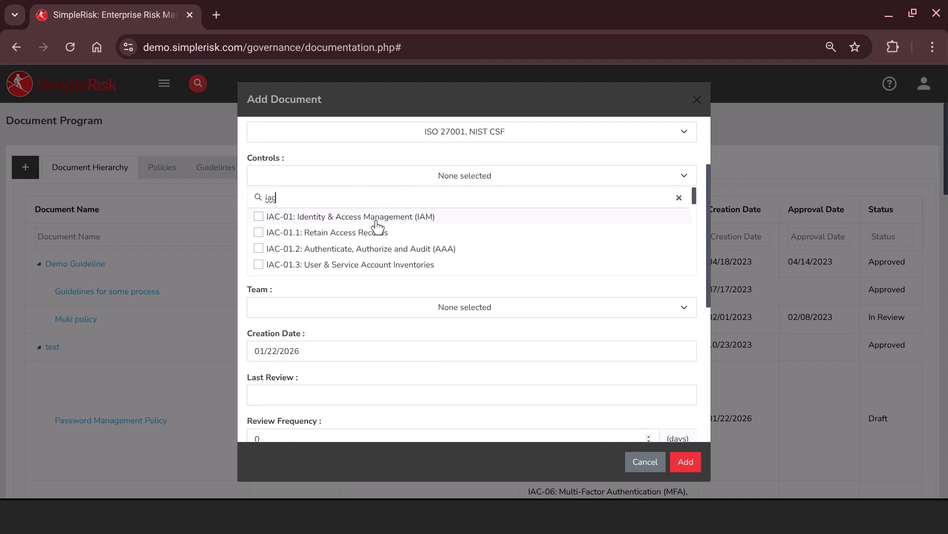
pyautogui.click(378, 217)
pyautogui.scroll(-5, 391, 239)
pyautogui.scroll(-2, 392, 241)
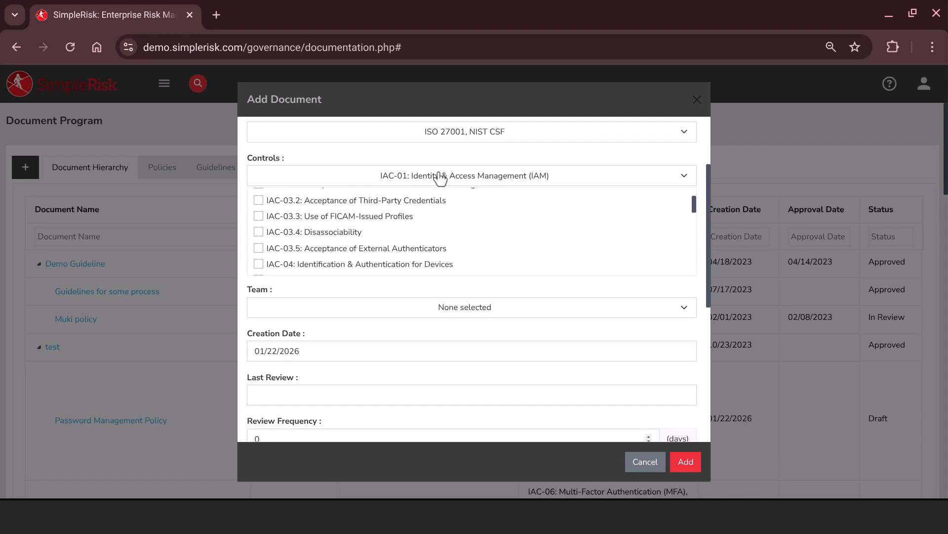
# Step: Filter the policy's controls by "passw" and select IAC-10.1, IAC-10.4 and IAC-10.11
pyautogui.scroll(6, 380, 236)
pyautogui.click(384, 192)
pyautogui.press('BackSpace')
pyautogui.press('BackSpace')
pyautogui.write('passw')
pyautogui.click(395, 217)
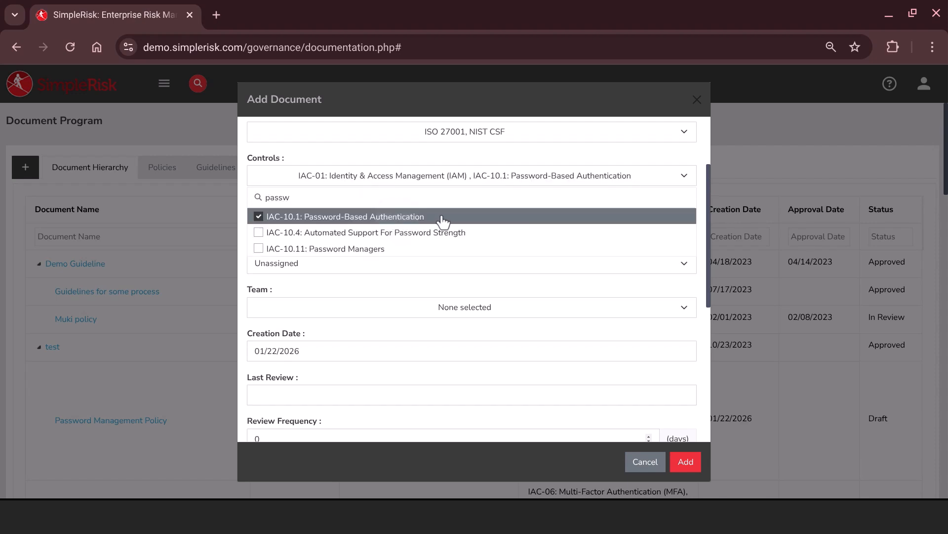
pyautogui.click(438, 232)
pyautogui.click(431, 249)
# Step: Filter the policy's controls by "mfa" and add IAC-06: Multi-Factor Authentication (MFA)
pyautogui.press('BackSpace')
pyautogui.press('BackSpace')
pyautogui.press('BackSpace')
pyautogui.press('BackSpace')
pyautogui.press('BackSpace')
pyautogui.write('mfa')
pyautogui.click(391, 218)
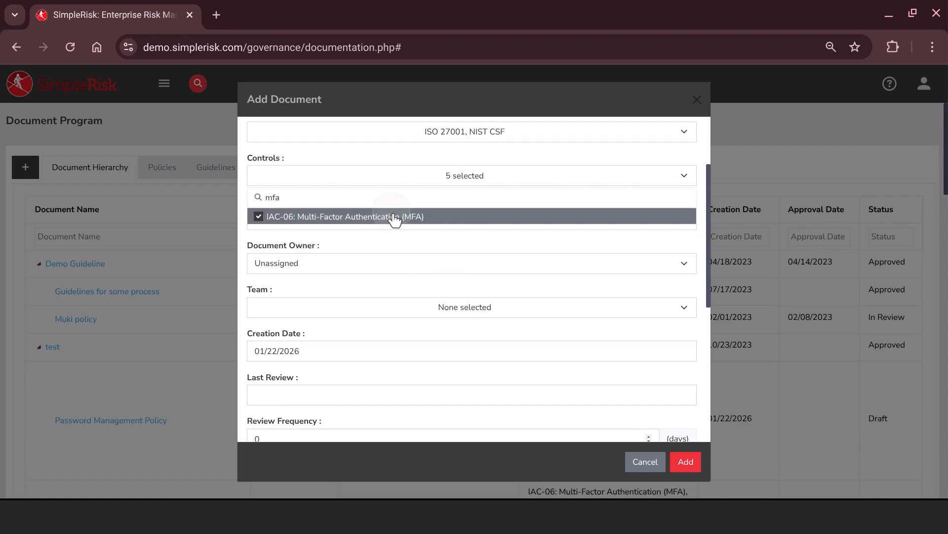
pyautogui.click(406, 233)
# Step: Add Demo Manager, Demo VP, Admin and Demo Director as the policy's additional stakeholders
pyautogui.scroll(-1, 406, 233)
pyautogui.click(444, 202)
pyautogui.click(385, 261)
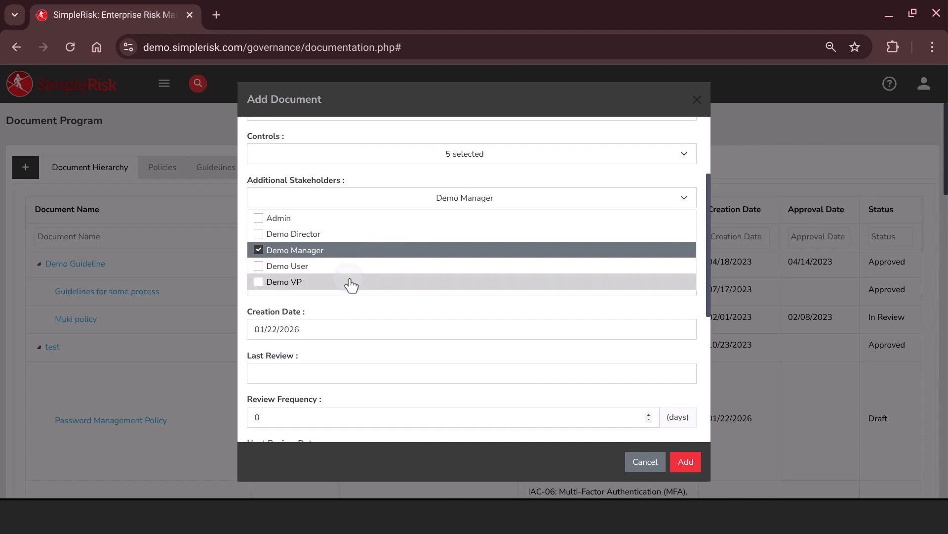
pyautogui.click(350, 282)
pyautogui.click(366, 218)
pyautogui.click(366, 234)
pyautogui.click(440, 199)
# Step: Set the policy's owner to Demo User and assign the Information Security, IT Systems Management and Network teams
pyautogui.scroll(-1, 443, 207)
pyautogui.click(444, 205)
pyautogui.click(341, 290)
pyautogui.click(396, 247)
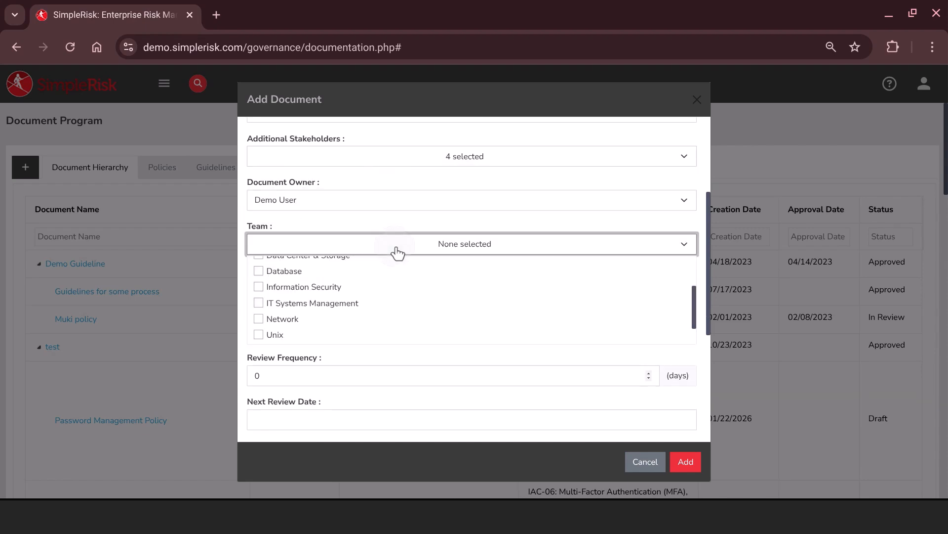
pyautogui.click(368, 285)
pyautogui.click(358, 301)
pyautogui.click(345, 318)
pyautogui.click(420, 215)
# Step: Fill in the policy's approval details with approver Demo Manager, parent document test and status In Review
pyautogui.scroll(-3, 443, 225)
pyautogui.scroll(-2, 443, 225)
pyautogui.click(411, 267)
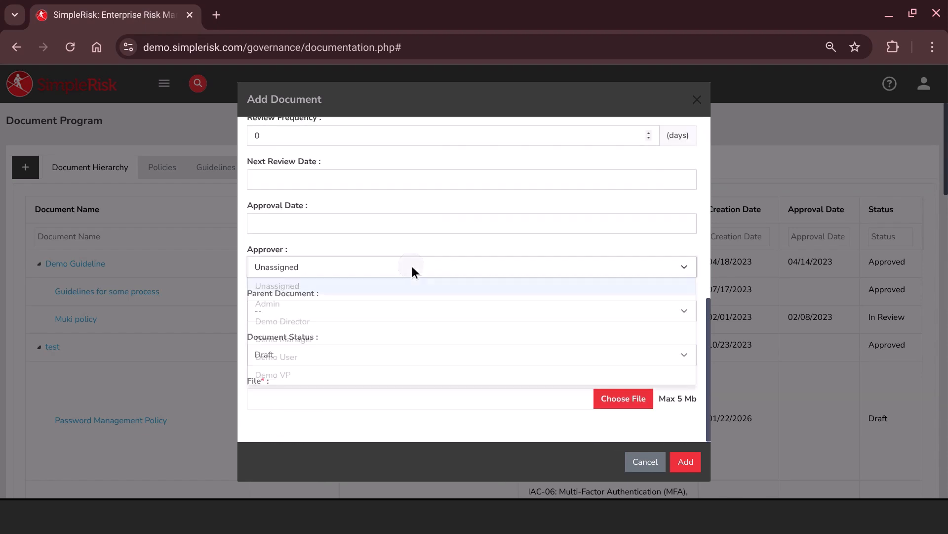
pyautogui.click(383, 309)
pyautogui.click(383, 310)
pyautogui.click(411, 82)
pyautogui.click(369, 354)
pyautogui.click(274, 392)
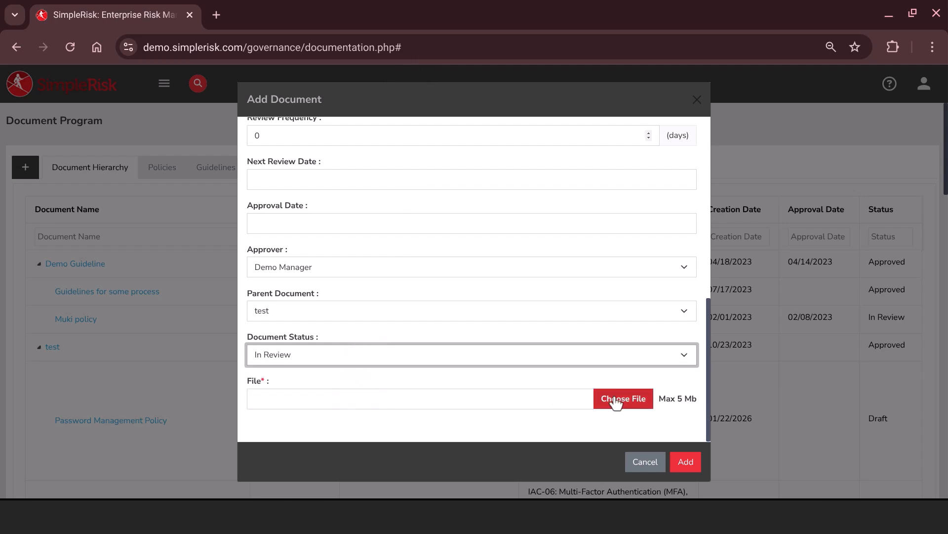
# Step: Attach simple_risk_logo.png from Downloads and add the document under the name Passwords Management Policy Revised
pyautogui.click(615, 398)
pyautogui.doubleClick(444, 161)
pyautogui.scroll(5, 509, 270)
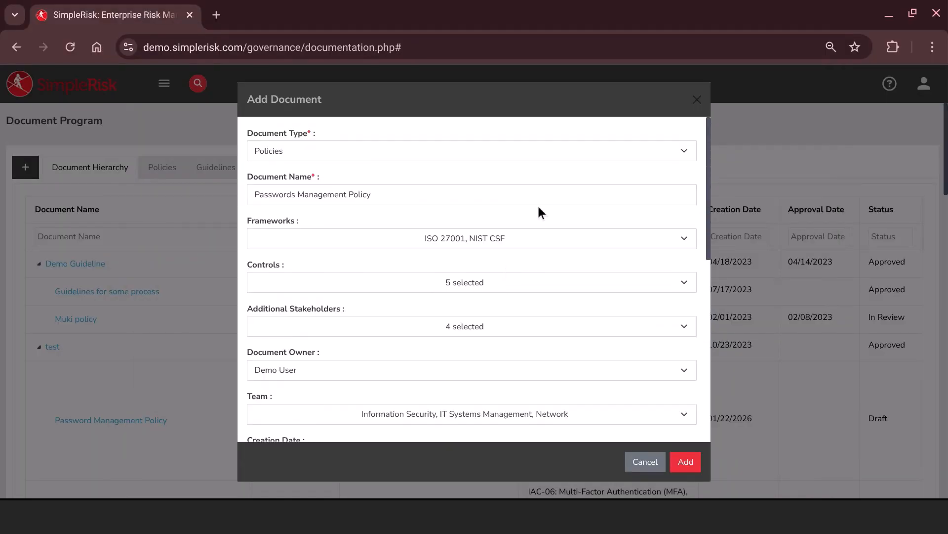
pyautogui.click(540, 193)
pyautogui.click(687, 464)
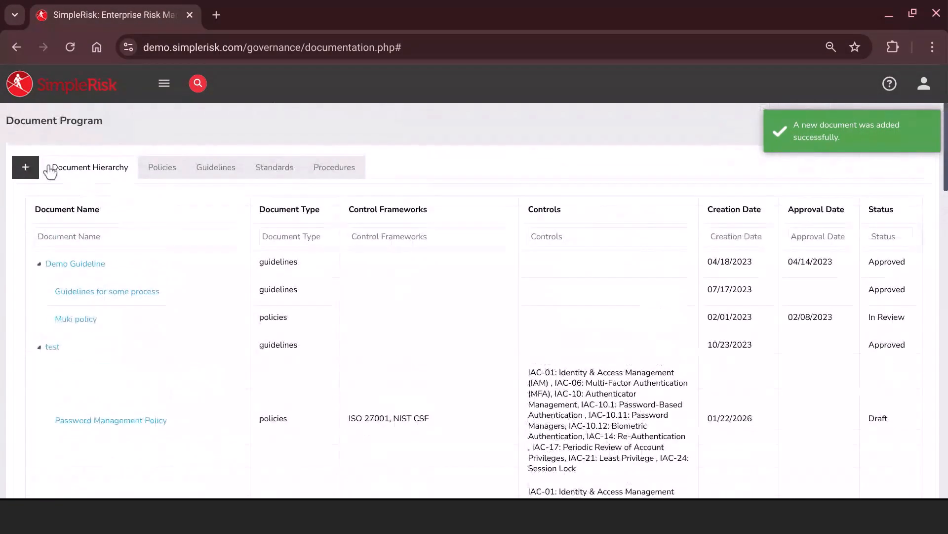
# Step: Start another document of type Procedures and name it Passwords Creation and Maintenance Procedure
pyautogui.click(27, 168)
pyautogui.click(346, 151)
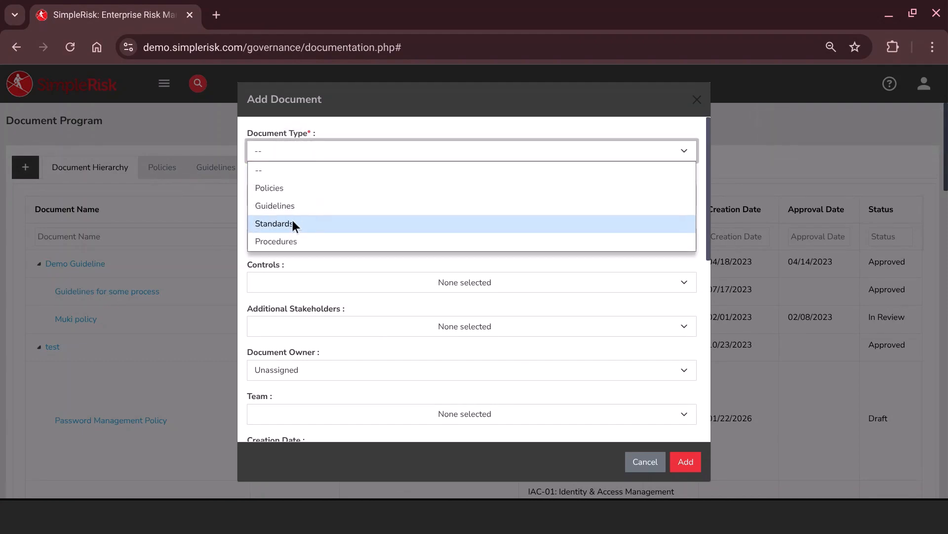
pyautogui.click(277, 242)
pyautogui.click(340, 194)
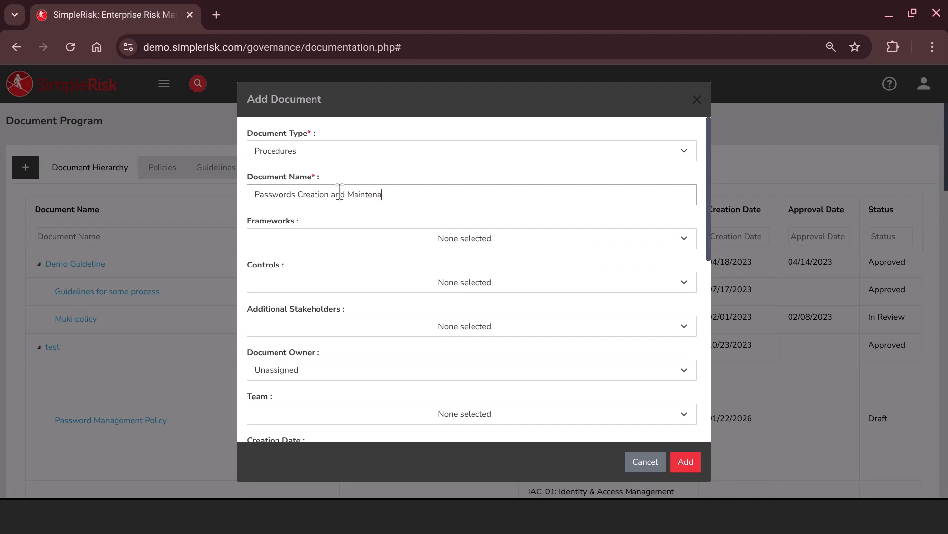
# Step: Assign the ISO 27001 and NIST CSF frameworks to the Passwords Creation and Maintenance Procedure
pyautogui.scroll(-1, 428, 198)
pyautogui.click(436, 193)
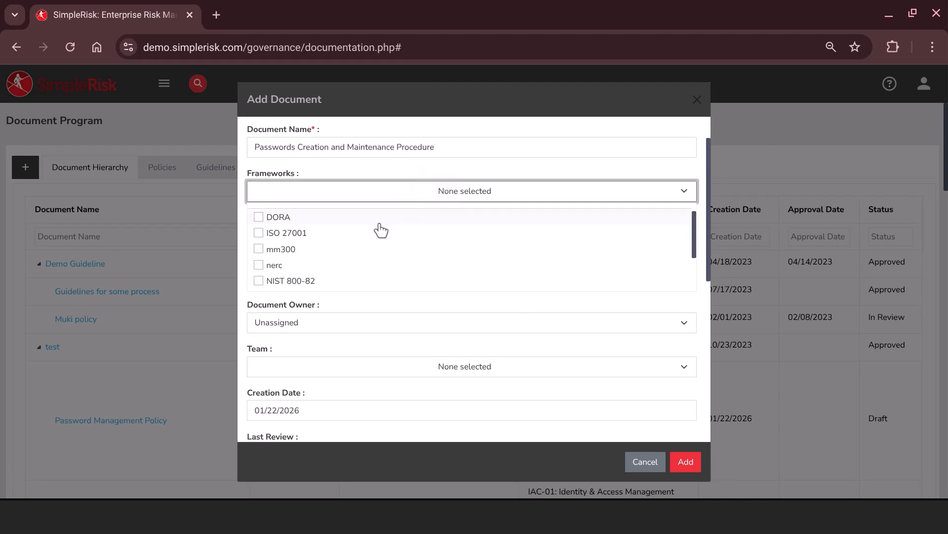
pyautogui.click(377, 231)
pyautogui.scroll(-2, 368, 233)
pyautogui.click(363, 235)
pyautogui.click(464, 191)
# Step: Filter the procedure's controls by "iac" and select IAC-01: Identity & Access Management (IAM)
pyautogui.scroll(-1, 490, 182)
pyautogui.click(492, 184)
pyautogui.write('iac')
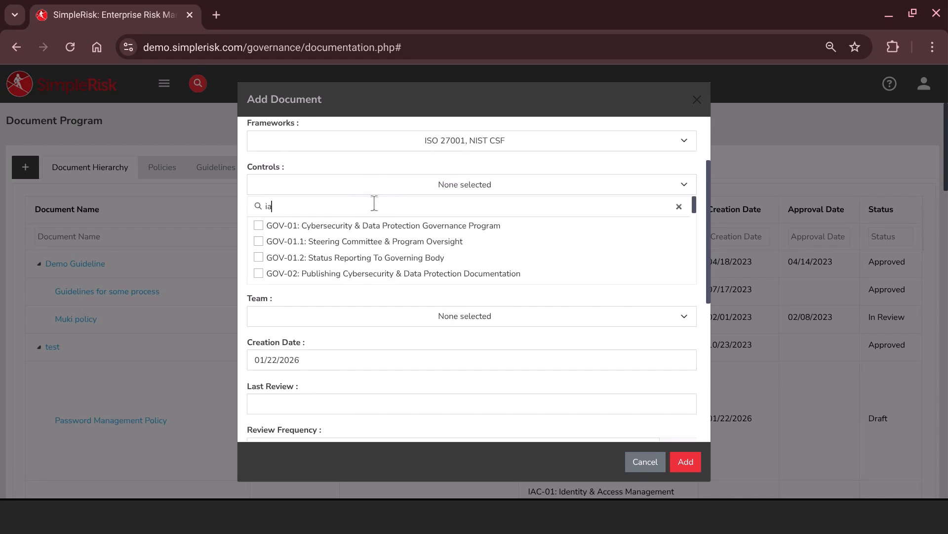
pyautogui.click(351, 225)
# Step: Filter the procedure's controls by "pass" and add IAC-10.1, IAC-10.4 and IAC-10.11
pyautogui.press('BackSpace')
pyautogui.press('BackSpace')
pyautogui.press('BackSpace')
pyautogui.write('pass')
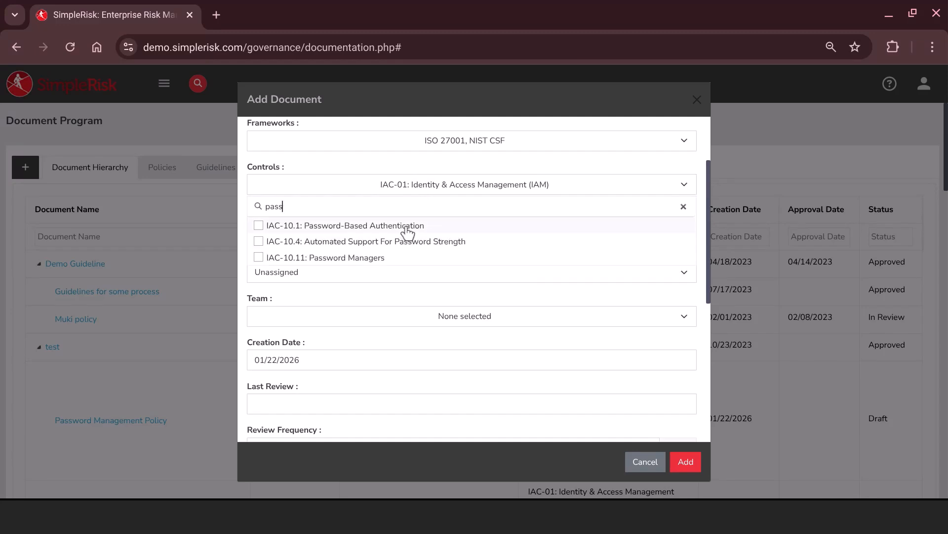
pyautogui.click(402, 226)
pyautogui.click(397, 241)
pyautogui.click(392, 258)
# Step: Filter the procedure's controls by "mfa" and add IAC-06: Multi-Factor Authentication (MFA)
pyautogui.press('BackSpace')
pyautogui.press('BackSpace')
pyautogui.press('BackSpace')
pyautogui.press('BackSpace')
pyautogui.write('mfa')
pyautogui.click(396, 227)
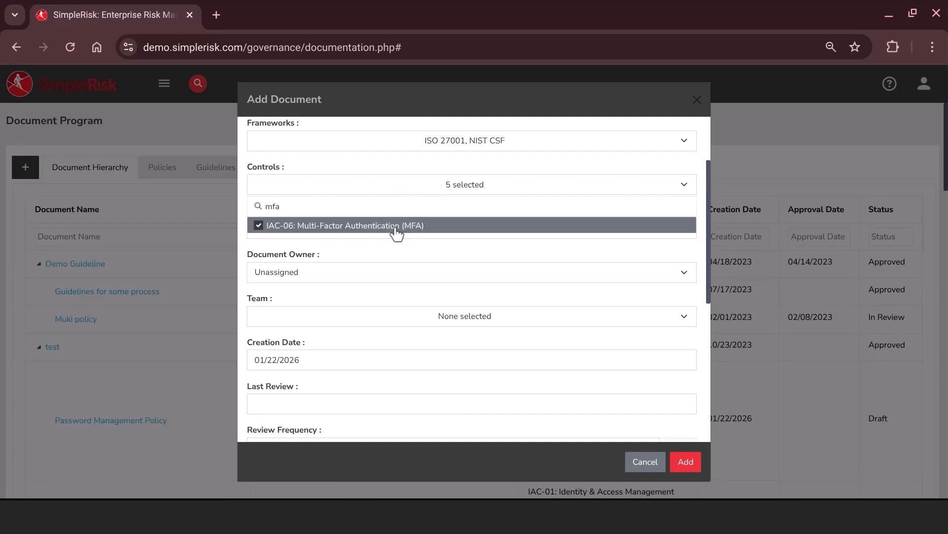
pyautogui.click(419, 191)
# Step: Add Admin, Demo Director, Demo Manager and Demo User as the procedure's additional stakeholders
pyautogui.scroll(-1, 482, 176)
pyautogui.click(482, 154)
pyautogui.click(424, 188)
pyautogui.click(470, 173)
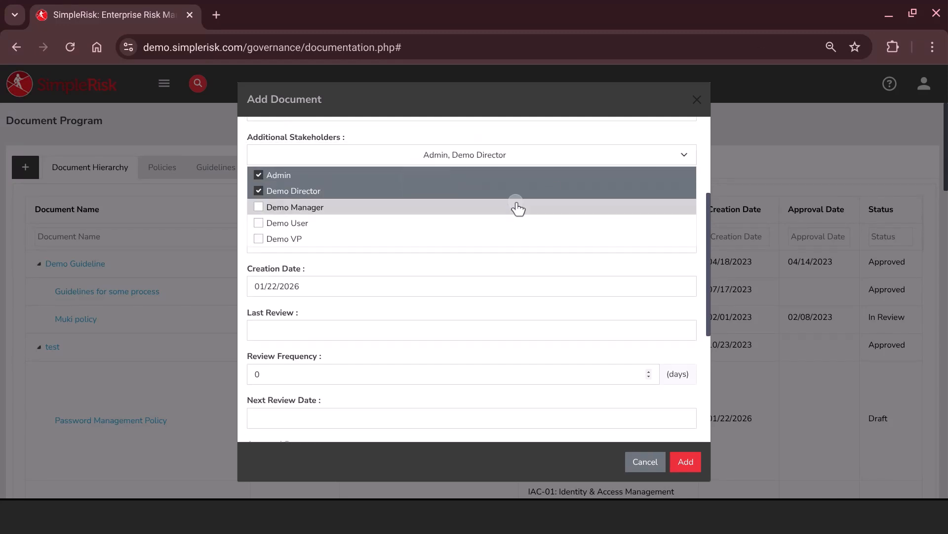
pyautogui.click(518, 206)
pyautogui.click(519, 220)
pyautogui.click(561, 148)
# Step: Set the procedure's owner to Demo User and assign the Information Security, IT Systems Management and Network teams
pyautogui.click(475, 199)
pyautogui.click(392, 288)
pyautogui.click(422, 242)
pyautogui.click(375, 283)
pyautogui.click(376, 301)
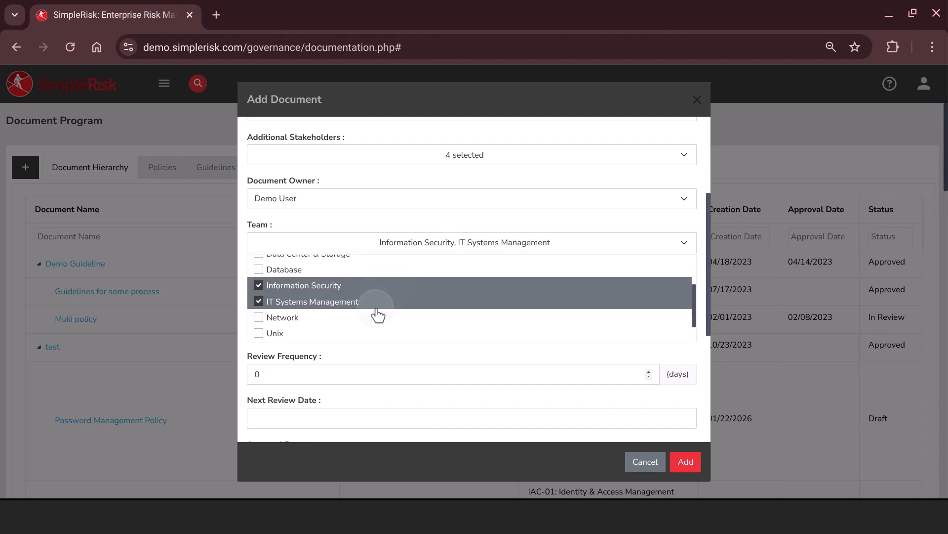
pyautogui.click(376, 318)
pyautogui.click(438, 220)
# Step: Fill in the procedure's approval details with approver Demo Manager, parent document test and status In Review
pyautogui.scroll(-5, 437, 229)
pyautogui.scroll(-1, 437, 230)
pyautogui.click(381, 271)
pyautogui.click(360, 329)
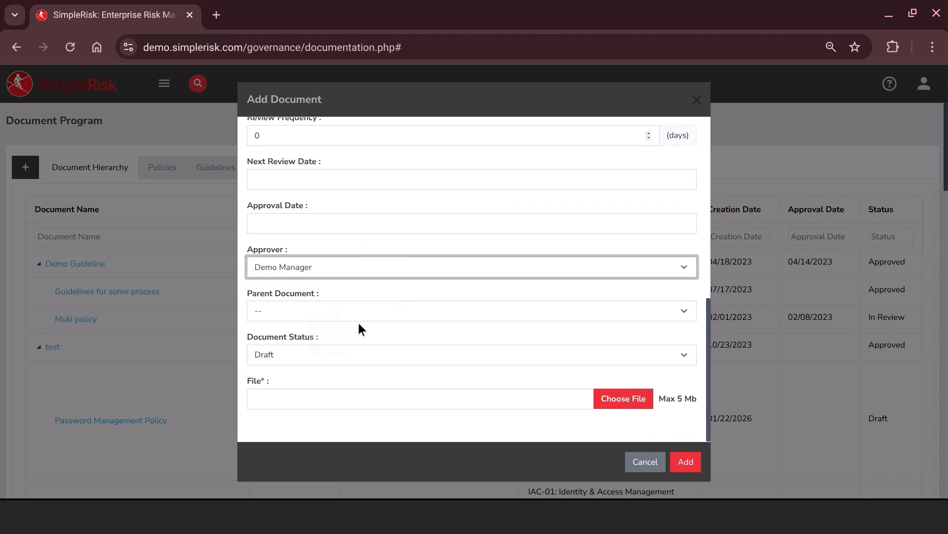
pyautogui.click(360, 316)
pyautogui.click(381, 81)
pyautogui.click(346, 354)
pyautogui.click(340, 395)
# Step: Attach simple_risk_logo.png from Downloads as the procedure's file and open the document name for editing
pyautogui.click(619, 405)
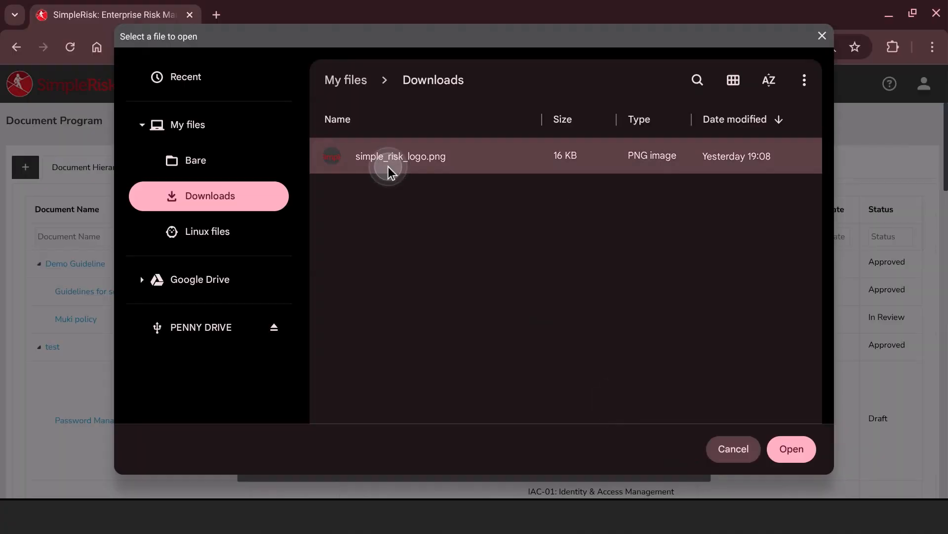
pyautogui.doubleClick(387, 170)
pyautogui.scroll(10, 510, 161)
pyautogui.click(522, 193)
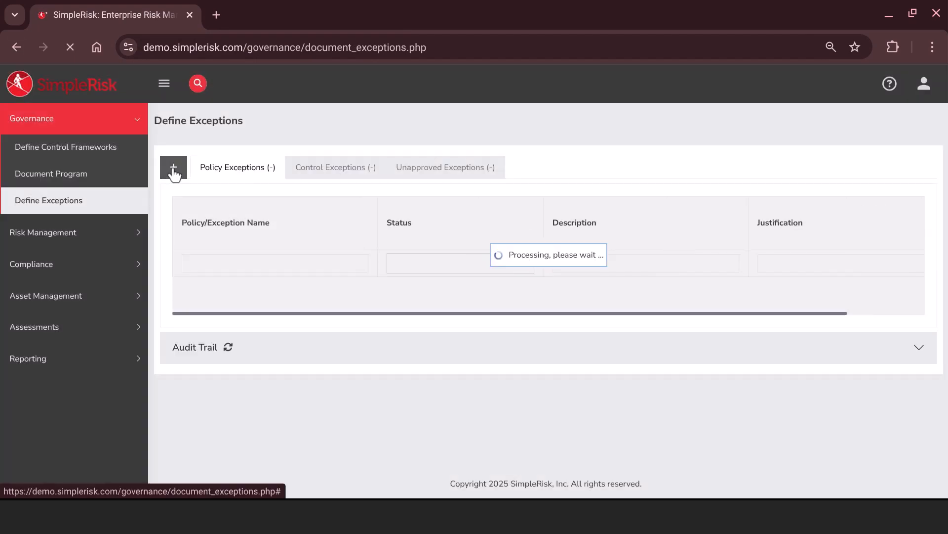
# Step: Start a new exception named Legacy Application Password Limitation Revised with the status Open
pyautogui.click(173, 167)
pyautogui.click(353, 158)
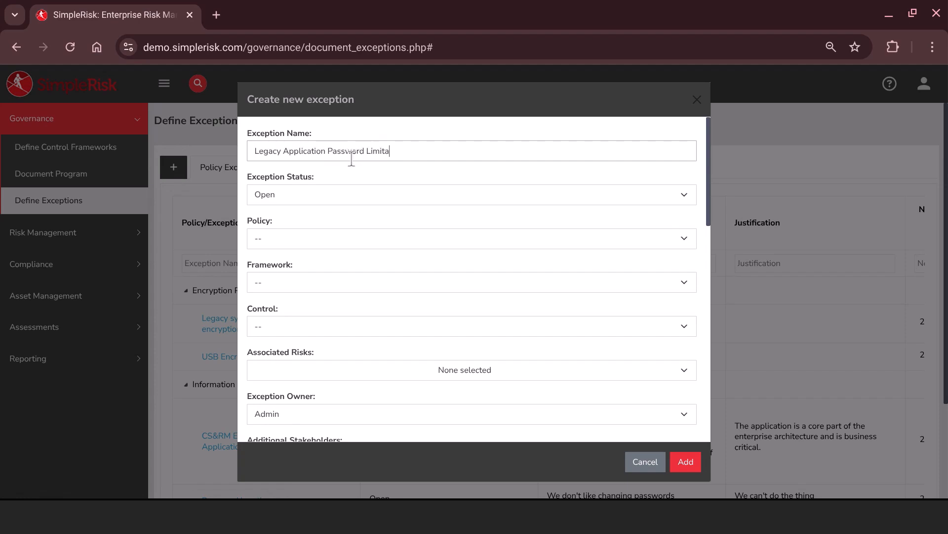
pyautogui.doubleClick(420, 151)
pyautogui.click(464, 153)
pyautogui.tripleClick(464, 153)
pyautogui.doubleClick(425, 158)
pyautogui.click(408, 195)
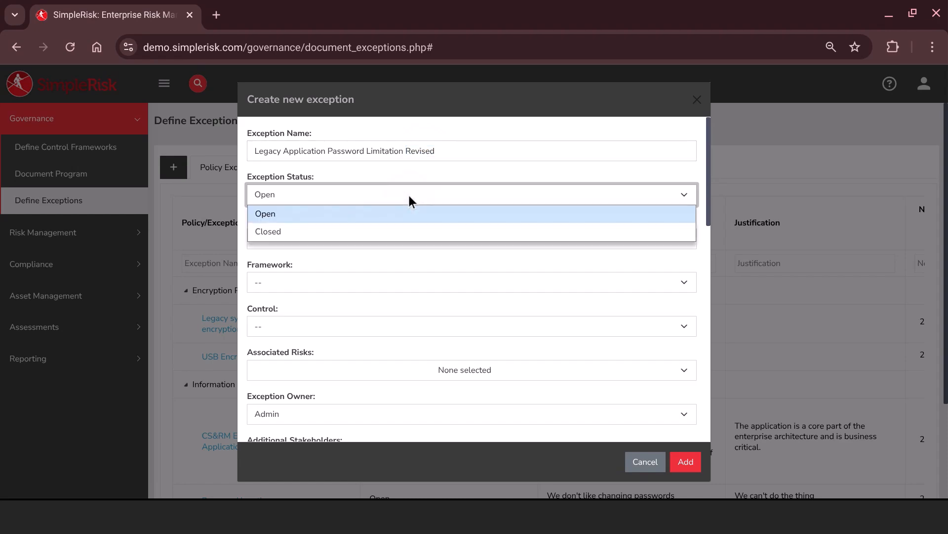
# Step: Link the exception to the policy Passwords Management Policy Revised
pyautogui.scroll(-1, 393, 198)
pyautogui.click(383, 200)
pyautogui.scroll(-3, 380, 316)
pyautogui.click(381, 327)
pyautogui.scroll(-1, 381, 331)
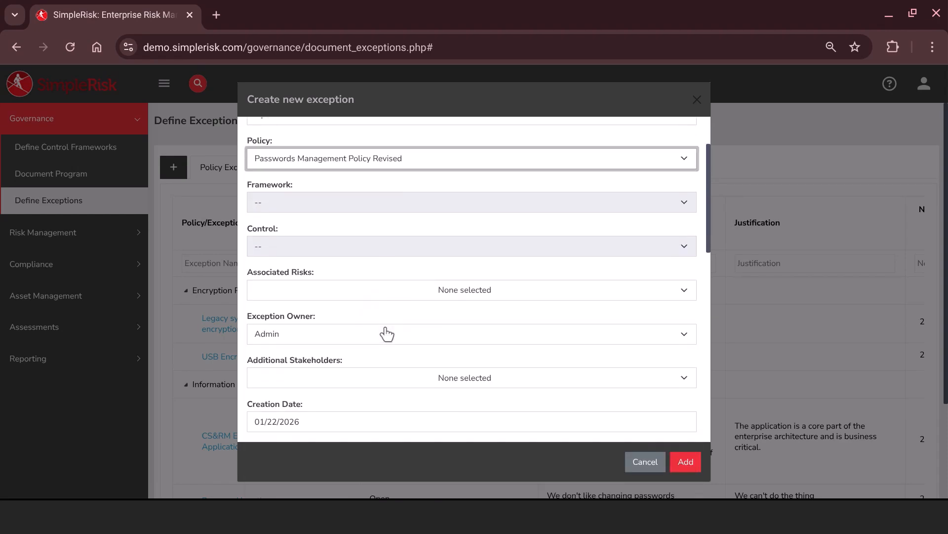
# Step: Set the exception's framework to ISO 27001 and its control to IAC-01: Identity & Access Management (IAM)
pyautogui.click(378, 200)
pyautogui.click(372, 236)
pyautogui.click(389, 237)
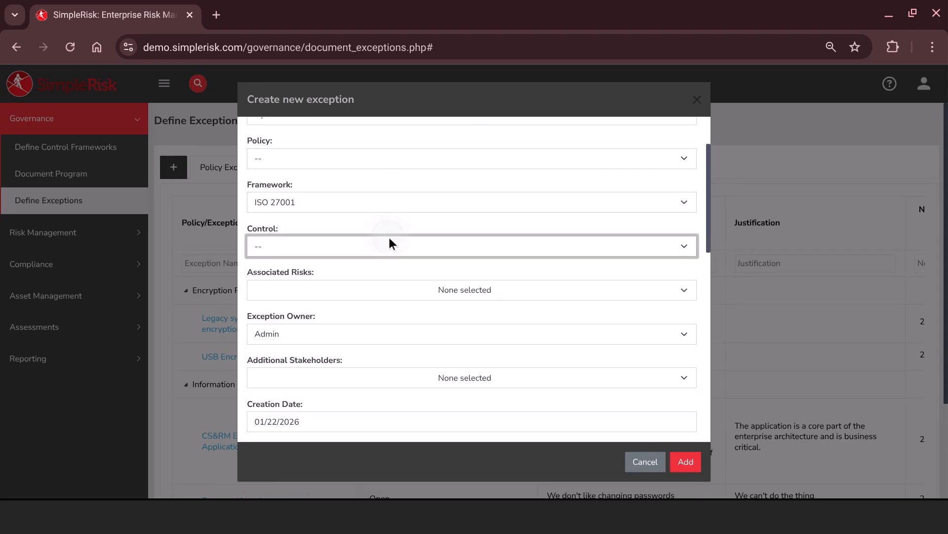
pyautogui.scroll(-3, 354, 429)
pyautogui.click(403, 161)
pyautogui.scroll(1, 388, 222)
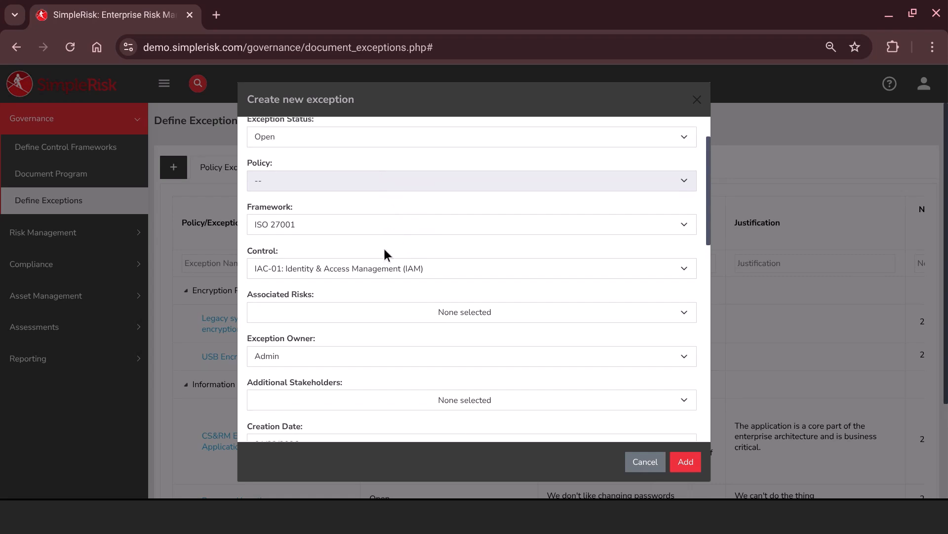
# Step: Clear the exception's control and select Passwords Management Policy Revised as its policy instead
pyautogui.click(378, 265)
pyautogui.scroll(5, 545, 109)
pyautogui.moveTo(694, 116); pyautogui.dragTo(693, 2)
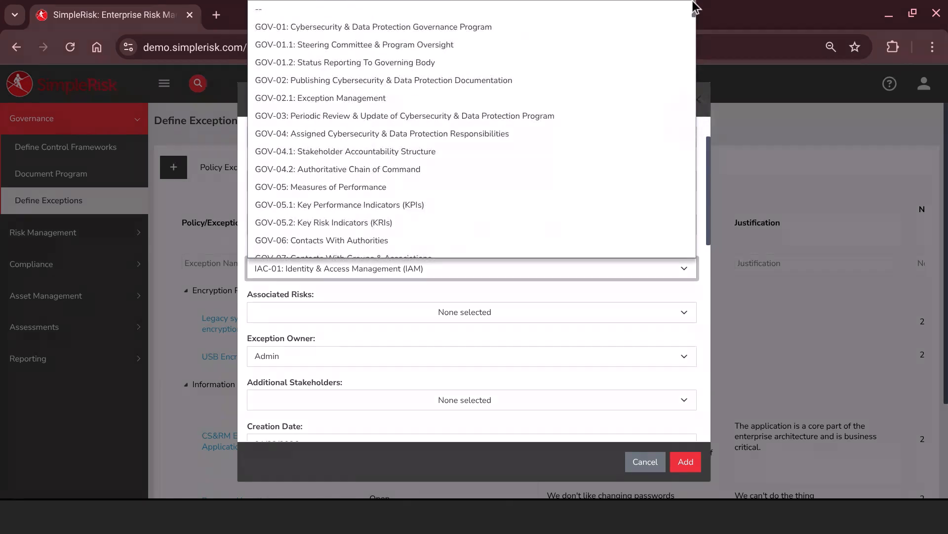
pyautogui.click(602, 6)
pyautogui.click(404, 184)
pyautogui.click(364, 451)
# Step: Associate risk (2075) Weak passwords enable account compromise with the exception
pyautogui.scroll(-1, 393, 250)
pyautogui.click(412, 262)
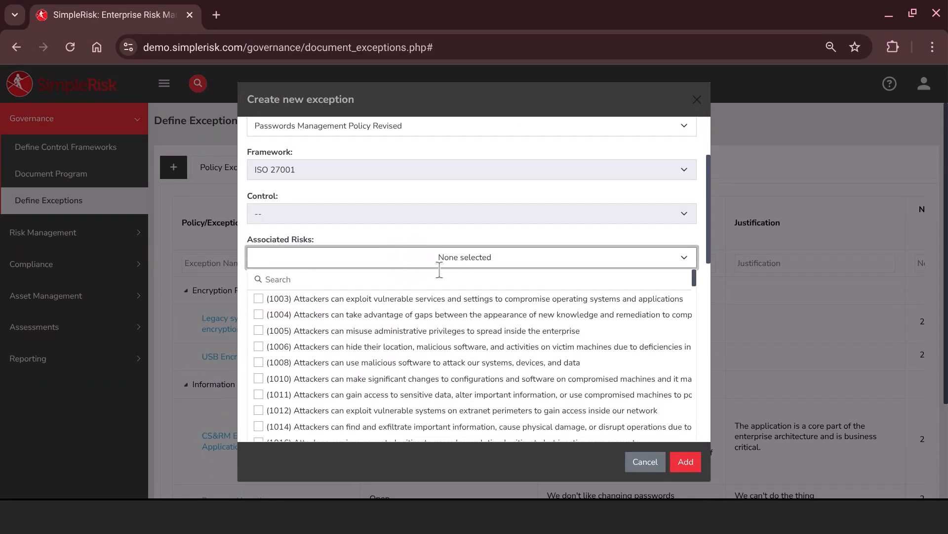
pyautogui.scroll(2, 435, 322)
pyautogui.scroll(3, 435, 346)
pyautogui.scroll(-15, 425, 353)
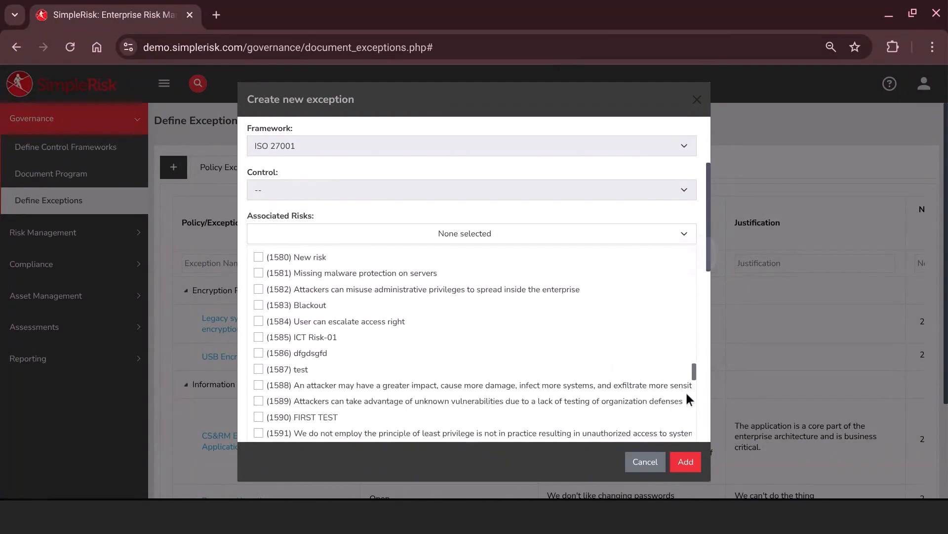
pyautogui.scroll(-20, 615, 346)
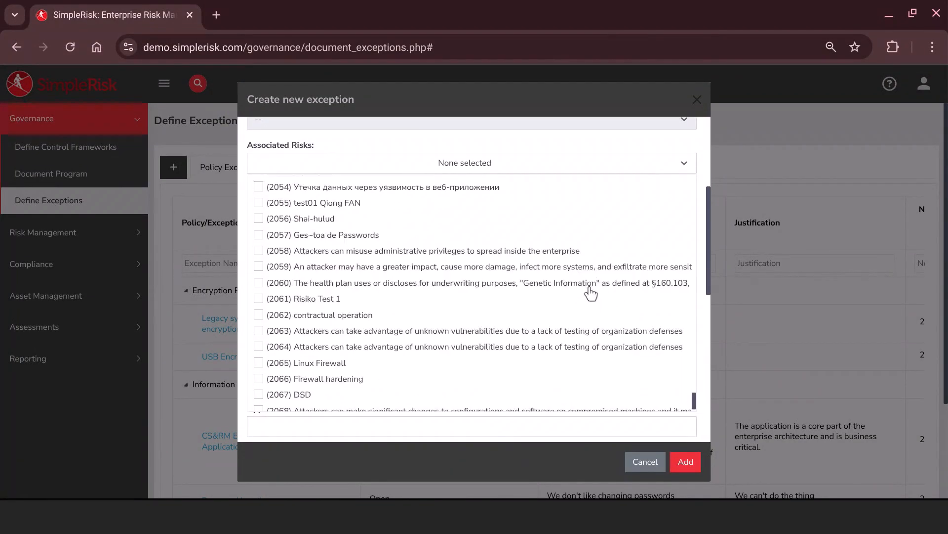
pyautogui.click(511, 389)
pyautogui.click(538, 162)
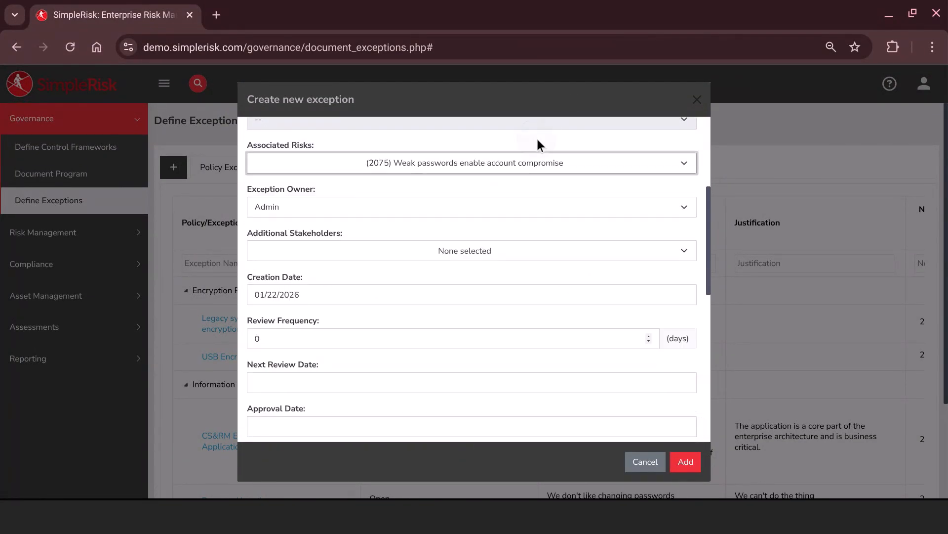
# Step: Set the exception owner to Demo User and add Admin, Demo Director, Demo Manager and Demo VP as stakeholders
pyautogui.click(497, 209)
pyautogui.click(370, 281)
pyautogui.scroll(-1, 395, 257)
pyautogui.click(410, 186)
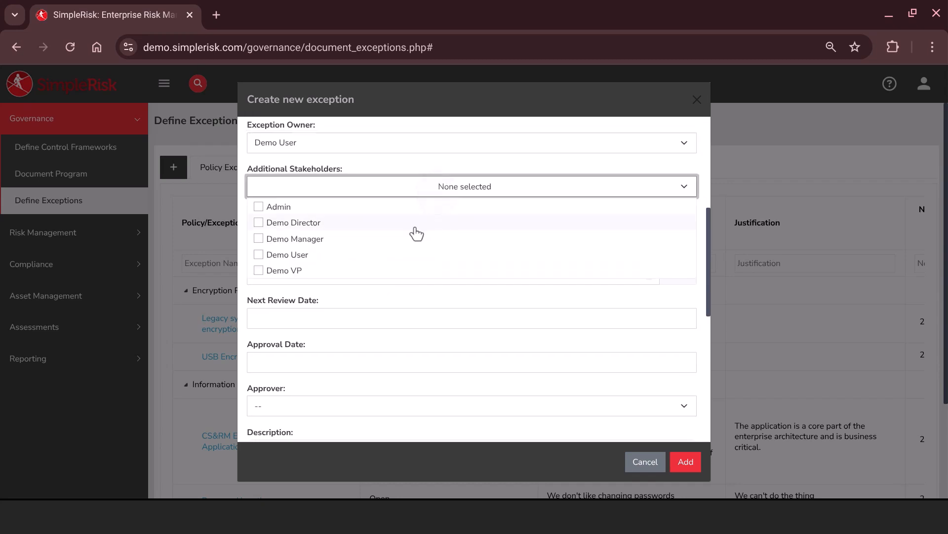
pyautogui.click(401, 207)
pyautogui.click(395, 223)
pyautogui.click(395, 240)
pyautogui.click(405, 270)
# Step: Enter the exception description "The legacy payroll system only supports 8-character passwords."
pyautogui.scroll(-3, 471, 221)
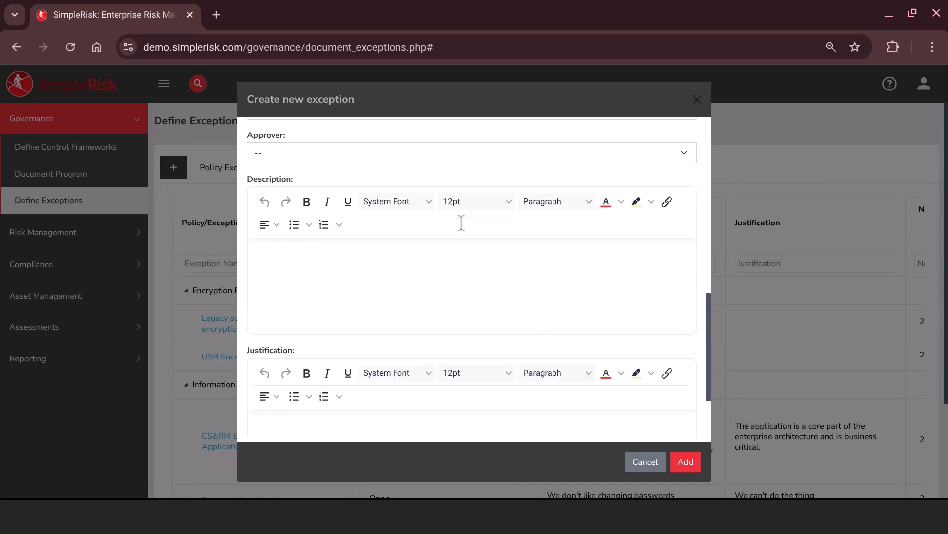
pyautogui.click(446, 238)
pyautogui.write('The legacy payroll system only supports 8')
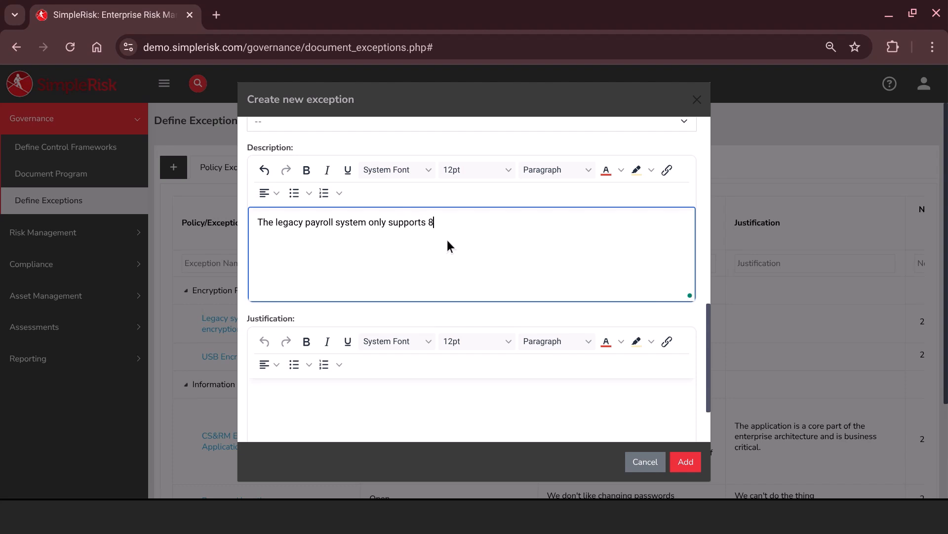
pyautogui.write('-character passwords.')
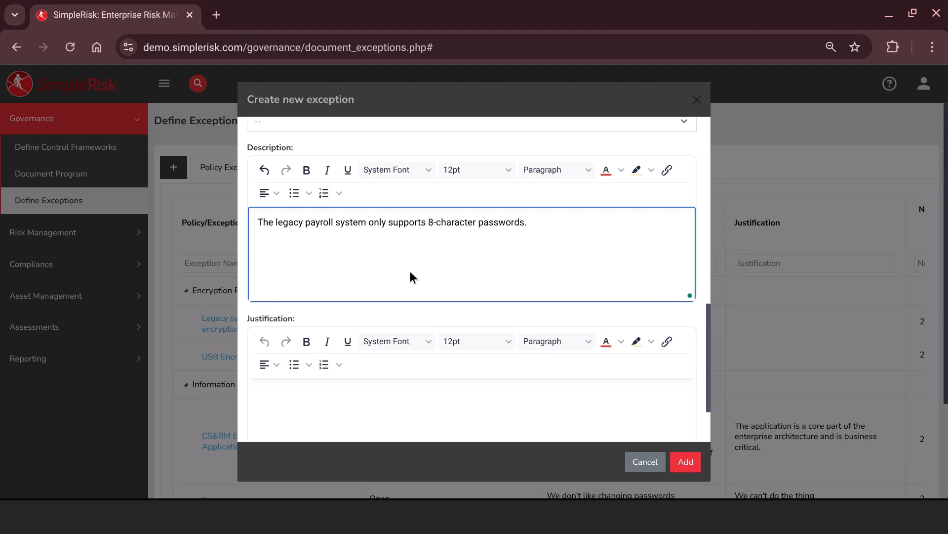
# Step: Enter the exception justification "Vendor limitation: upgrade planned next year."
pyautogui.scroll(-2, 409, 269)
pyautogui.click(382, 324)
pyautogui.write('Vendor limi')
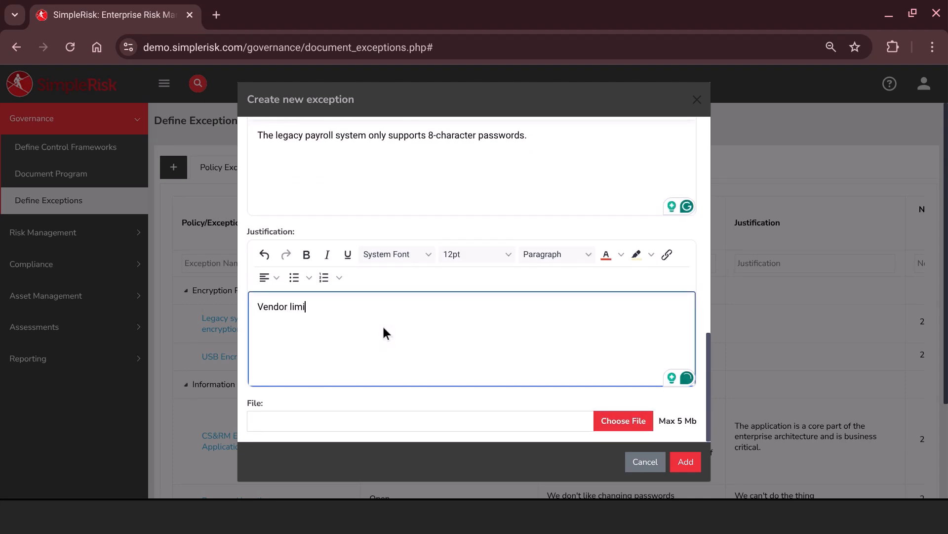
pyautogui.write('tation; upgrade')
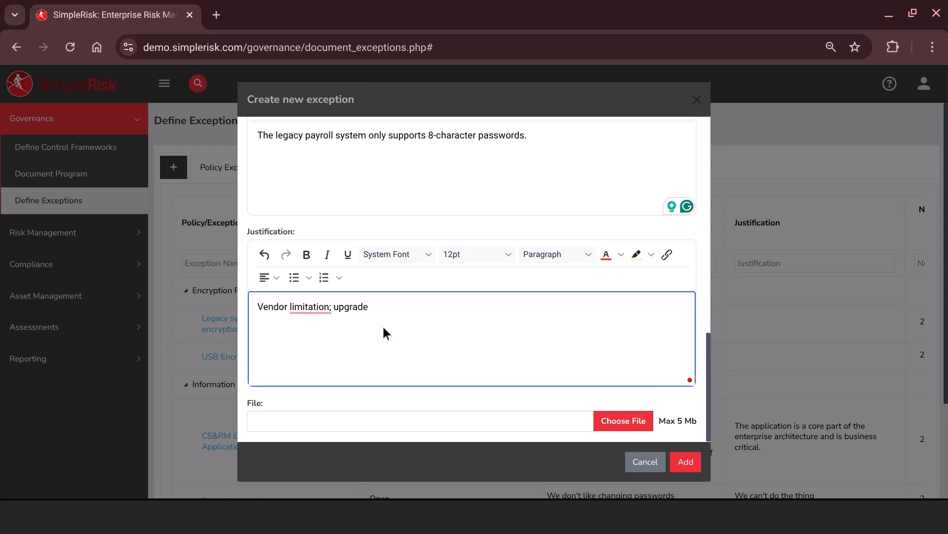
pyautogui.write(' planned next year.')
pyautogui.moveTo(308, 315)
pyautogui.click(338, 341)
# Step: Set the exception's next review date to June 18, 2026
pyautogui.scroll(10, 499, 292)
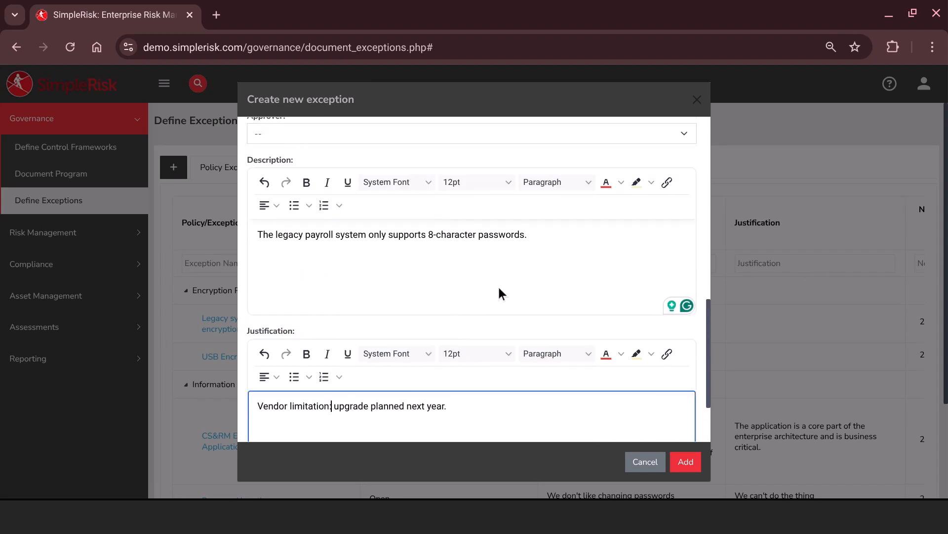
pyautogui.scroll(-5, 496, 260)
pyautogui.click(414, 196)
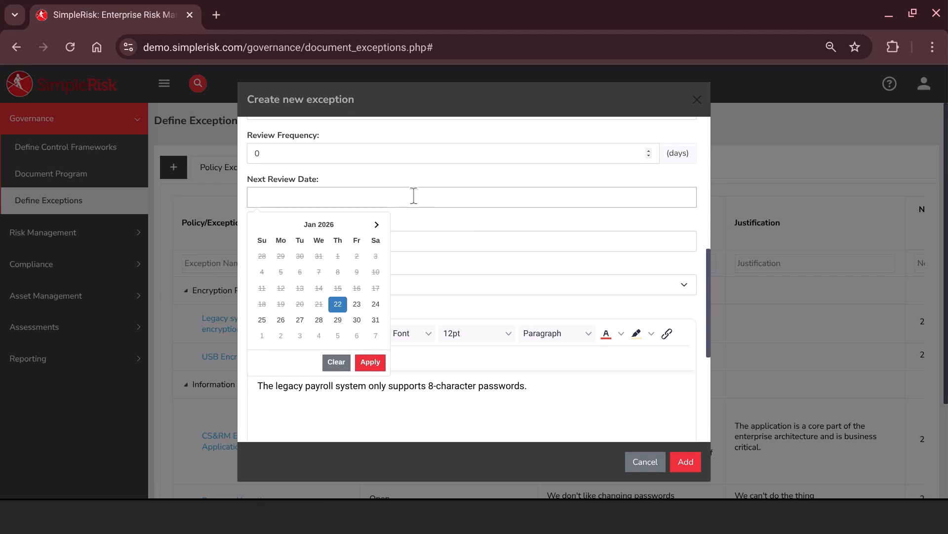
pyautogui.click(377, 224)
pyautogui.click(338, 288)
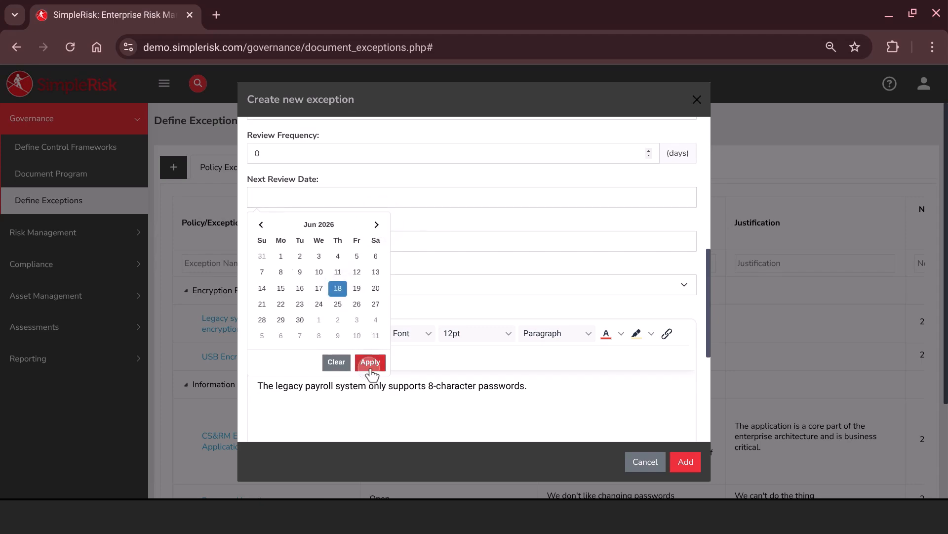
pyautogui.click(370, 361)
# Step: Save the new exception and look it up in the unapproved exceptions list
pyautogui.scroll(-1, 455, 260)
pyautogui.scroll(-4, 607, 343)
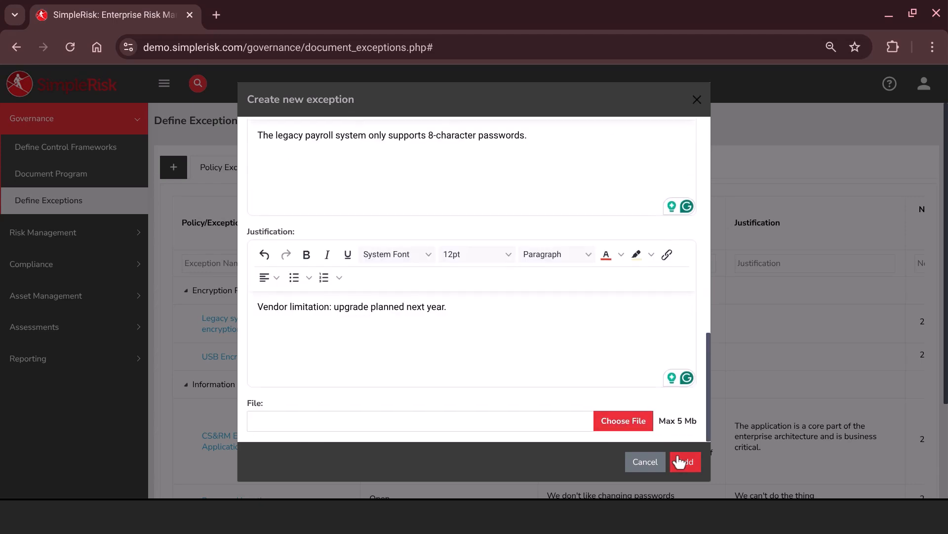
pyautogui.click(686, 462)
pyautogui.scroll(-2, 336, 329)
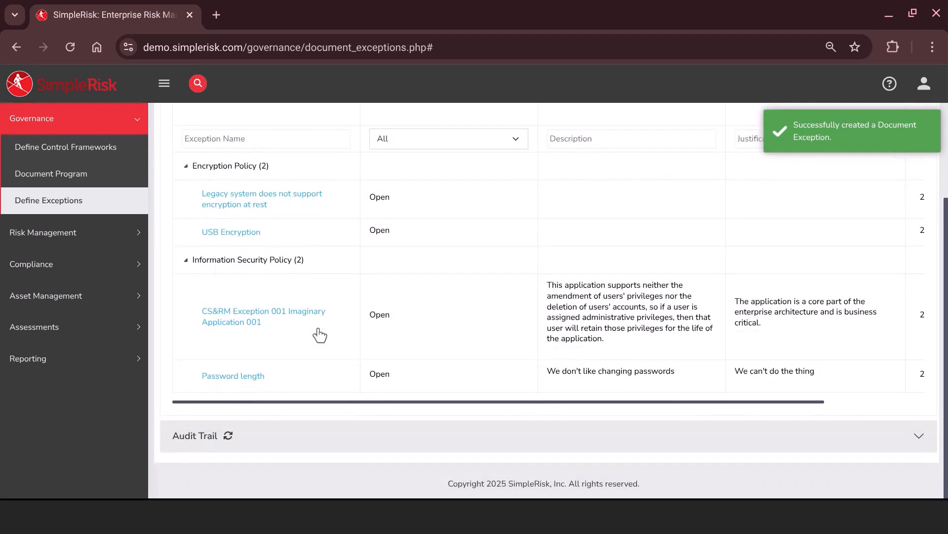
pyautogui.scroll(2, 218, 159)
pyautogui.click(429, 129)
pyautogui.scroll(-5, 364, 347)
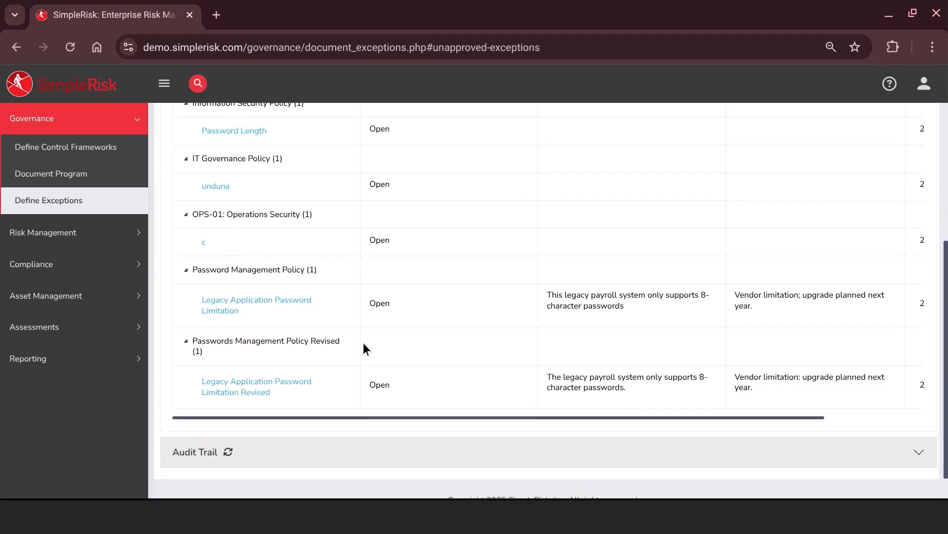
pyautogui.scroll(-1, 363, 344)
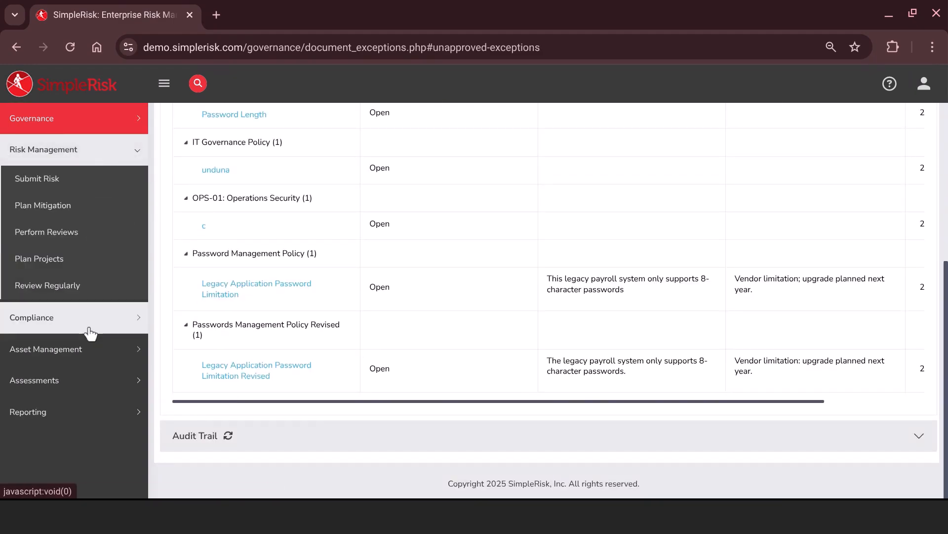
# Step: Go to Manage Assets under Asset Management and discard an asset from the unverified assets
pyautogui.moveTo(89, 341)
pyautogui.click(111, 269)
pyautogui.scroll(-1, 211, 237)
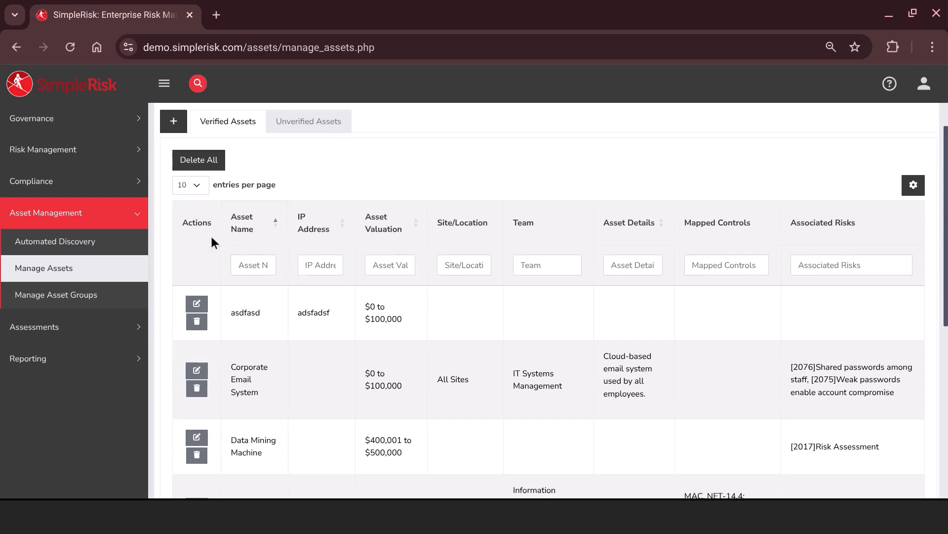
pyautogui.click(310, 129)
pyautogui.scroll(-2, 353, 346)
pyautogui.click(197, 303)
pyautogui.click(494, 290)
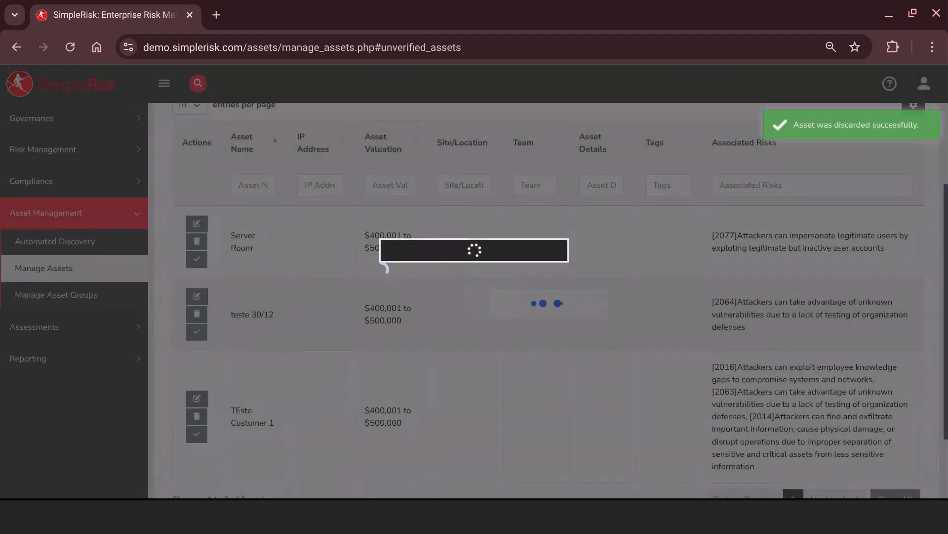
# Step: Delete the existing Corporate Email System asset from the verified assets
pyautogui.click(229, 155)
pyautogui.click(197, 329)
pyautogui.click(491, 289)
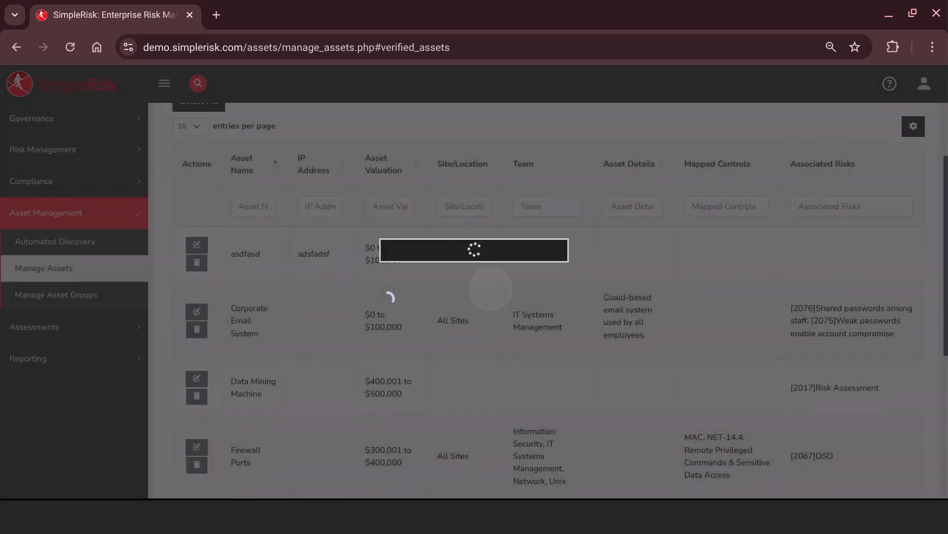
# Step: Start a new asset named Corporate Email System with valuation $0 to $100,000 and site All Sites
pyautogui.click(173, 165)
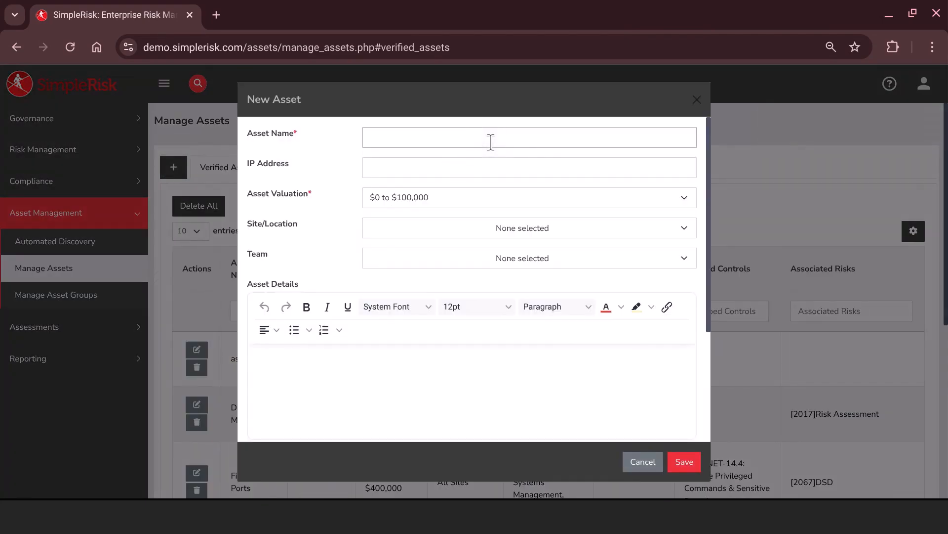
pyautogui.write('Corporate Email System')
pyautogui.press('Tab')
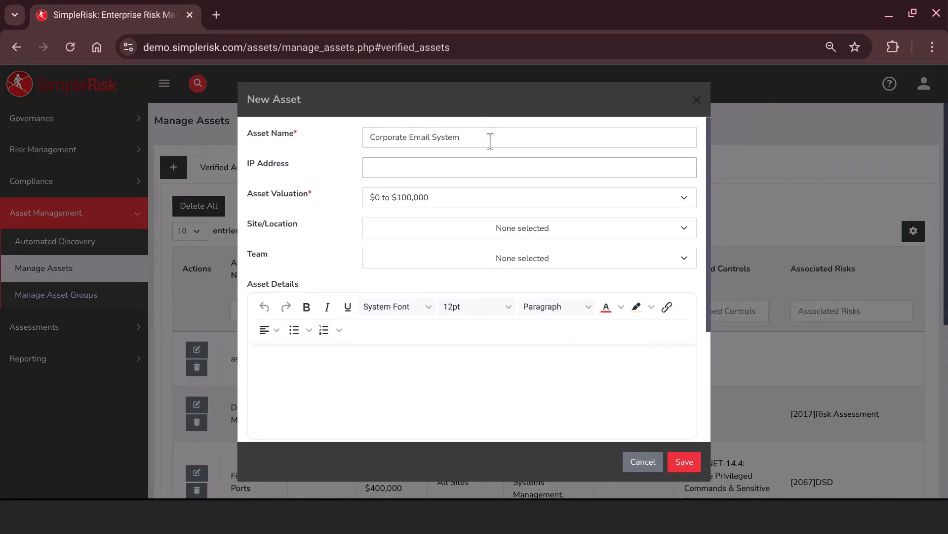
pyautogui.scroll(-1, 453, 171)
pyautogui.click(463, 181)
pyautogui.click(461, 193)
pyautogui.click(447, 213)
pyautogui.click(424, 245)
# Step: Assign the asset to the Data Center & Storage, Database, Information Security and IT Systems Management teams
pyautogui.scroll(-1, 422, 252)
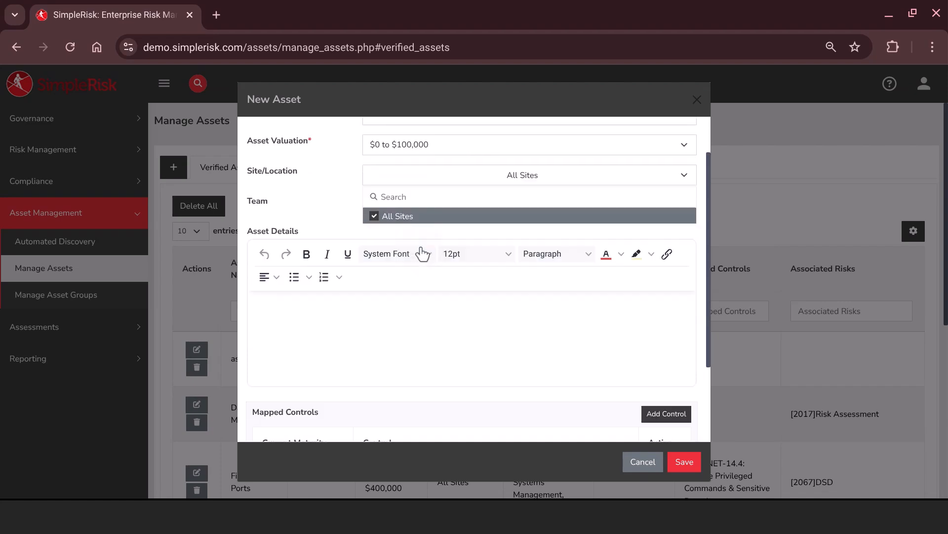
pyautogui.click(423, 198)
pyautogui.click(425, 276)
pyautogui.click(424, 292)
pyautogui.click(423, 308)
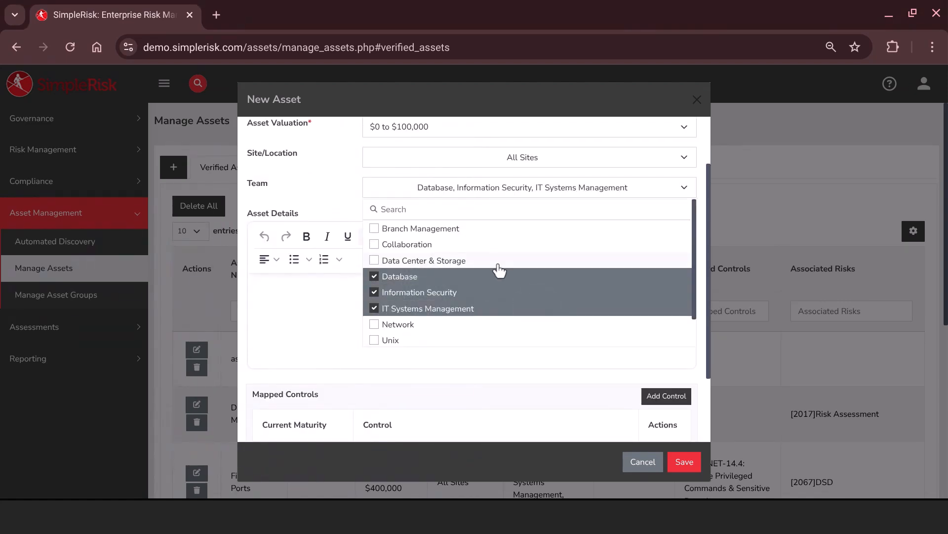
pyautogui.click(323, 163)
# Step: Enter the asset details "Cloud-based email system used by all employees."
pyautogui.scroll(-2, 402, 215)
pyautogui.click(401, 215)
pyautogui.write('Cloud-based ')
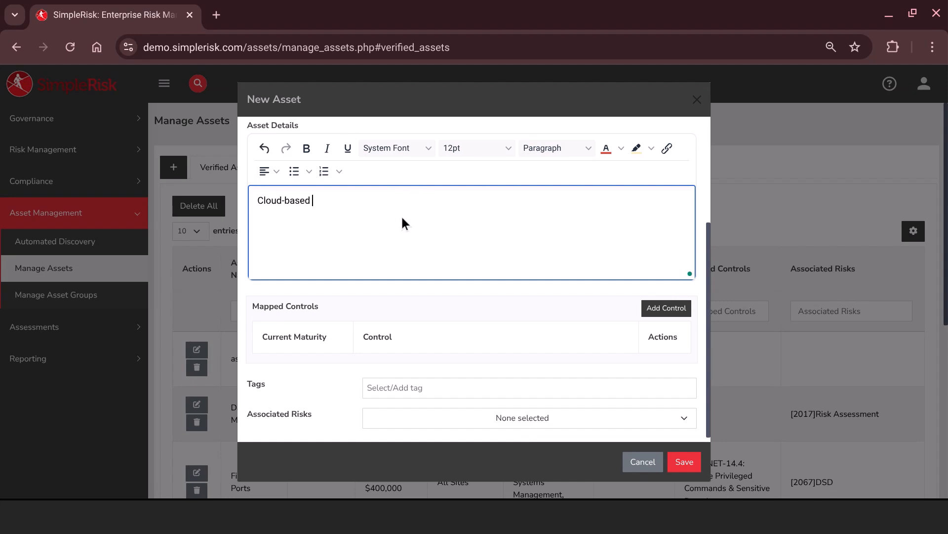
pyautogui.write('email system used by')
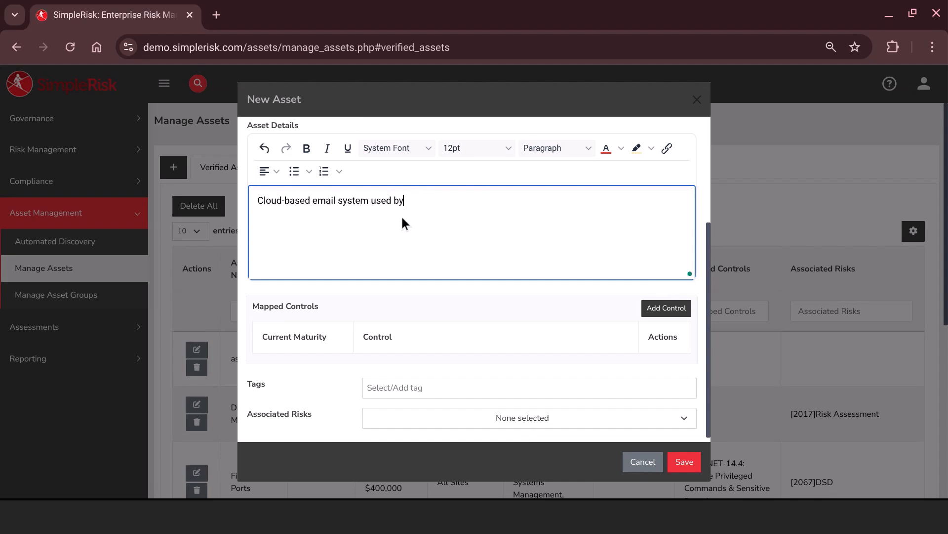
pyautogui.write(' all employees.')
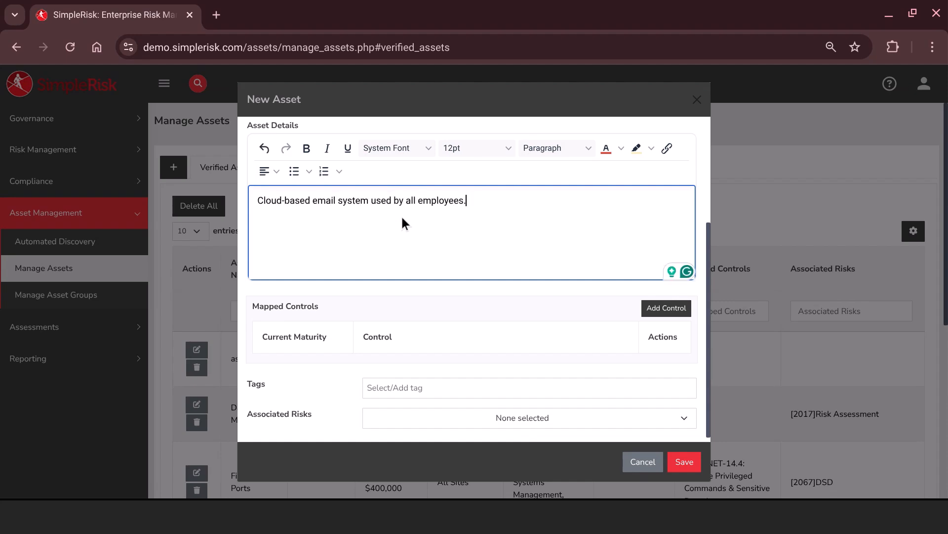
pyautogui.scroll(-1, 401, 215)
pyautogui.click(416, 315)
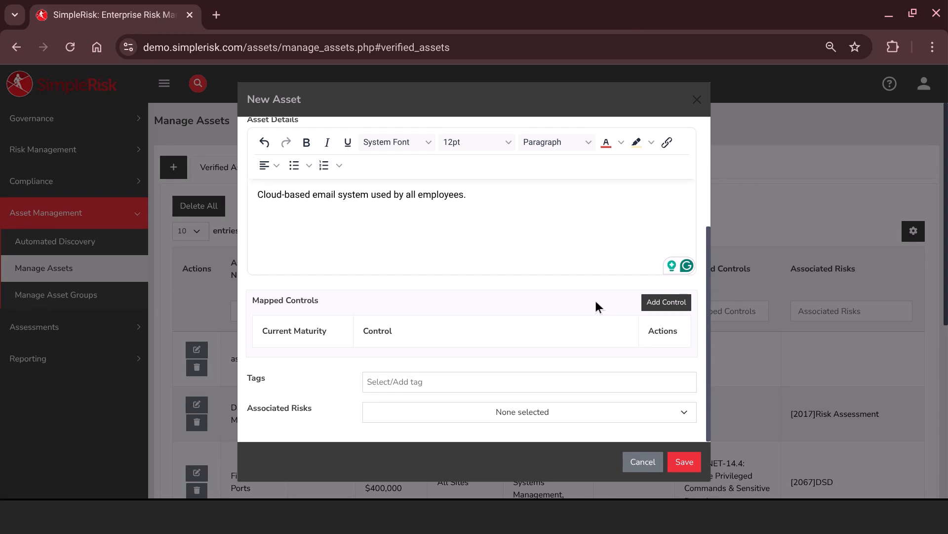
# Step: Add a mapped control entry to the asset and open its list of available controls
pyautogui.click(667, 302)
pyautogui.click(439, 372)
pyautogui.scroll(-3, 462, 282)
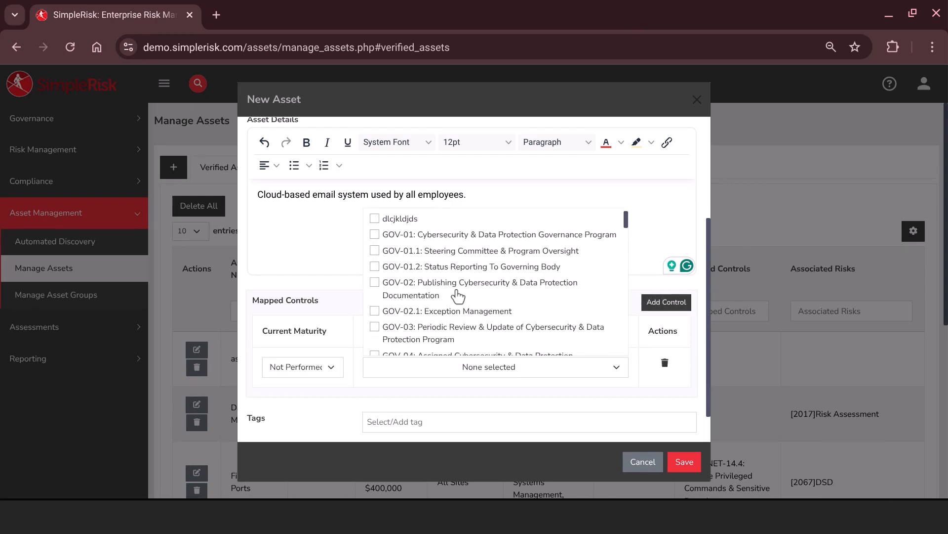
pyautogui.scroll(-3, 458, 296)
pyautogui.scroll(5, 462, 231)
pyautogui.click(461, 217)
pyautogui.write('iac')
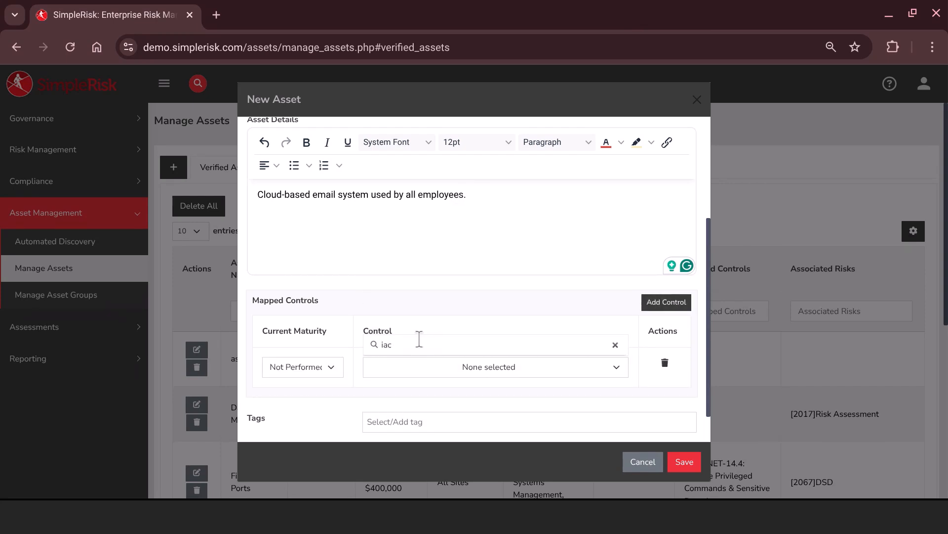
pyautogui.press('BackSpace')
pyautogui.press('BackSpace')
pyautogui.press('BackSpace')
pyautogui.write('identi')
pyautogui.scroll(-1, 445, 390)
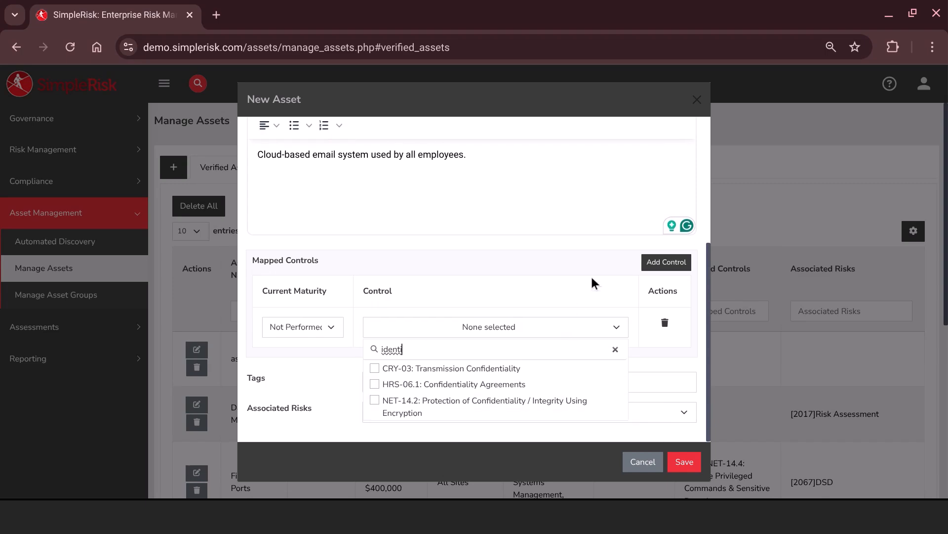
pyautogui.press('BackSpace')
pyautogui.press('BackSpace')
pyautogui.press('BackSpace')
pyautogui.press('BackSpace')
pyautogui.press('BackSpace')
pyautogui.press('BackSpace')
# Step: Map control IAC-01: Identity & Access Management (IAM) with current maturity Documented, and open the search for associated risks
pyautogui.moveTo(627, 176); pyautogui.dragTo(627, 242)
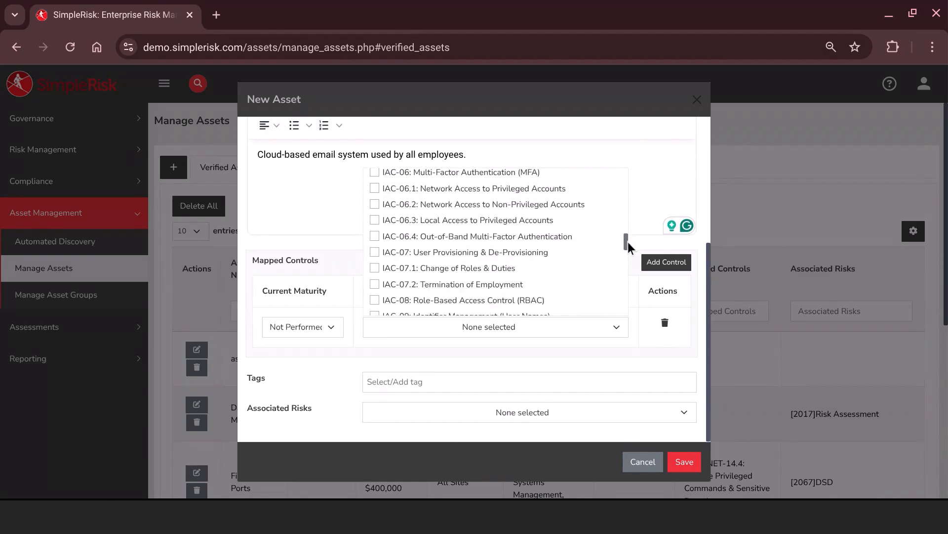
pyautogui.scroll(8, 547, 240)
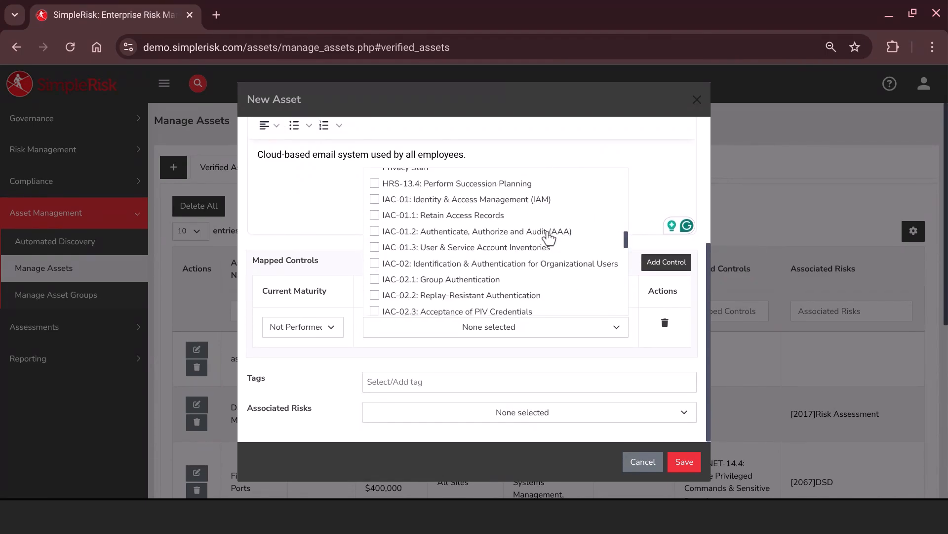
pyautogui.click(524, 199)
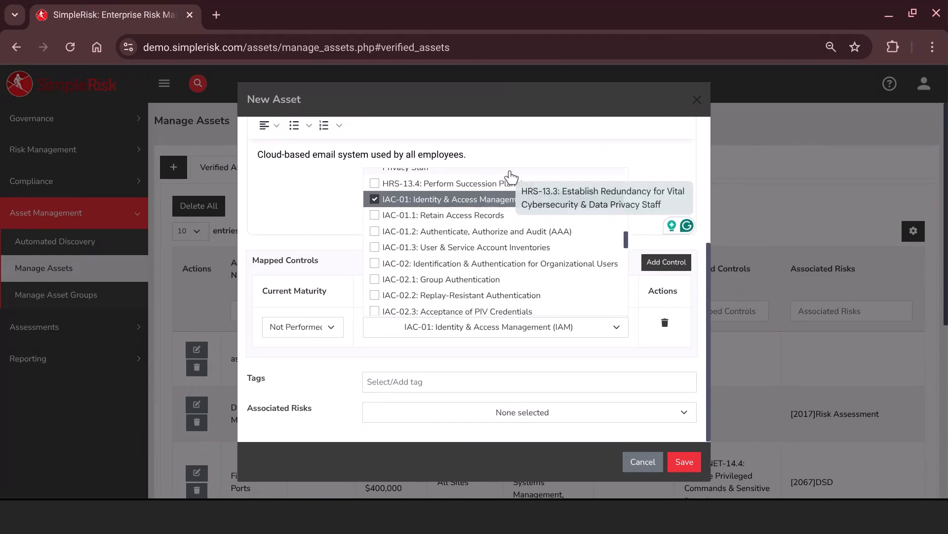
pyautogui.click(317, 334)
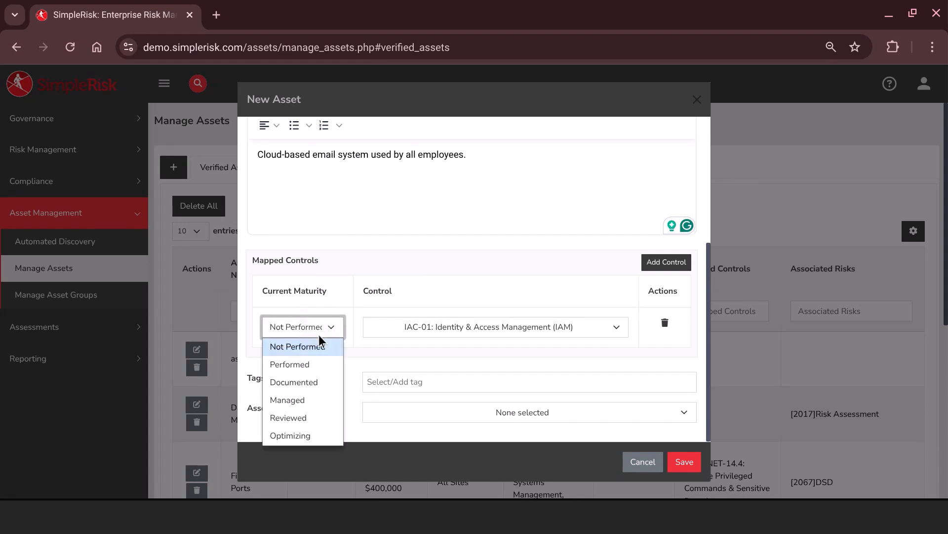
pyautogui.click(310, 385)
pyautogui.click(530, 410)
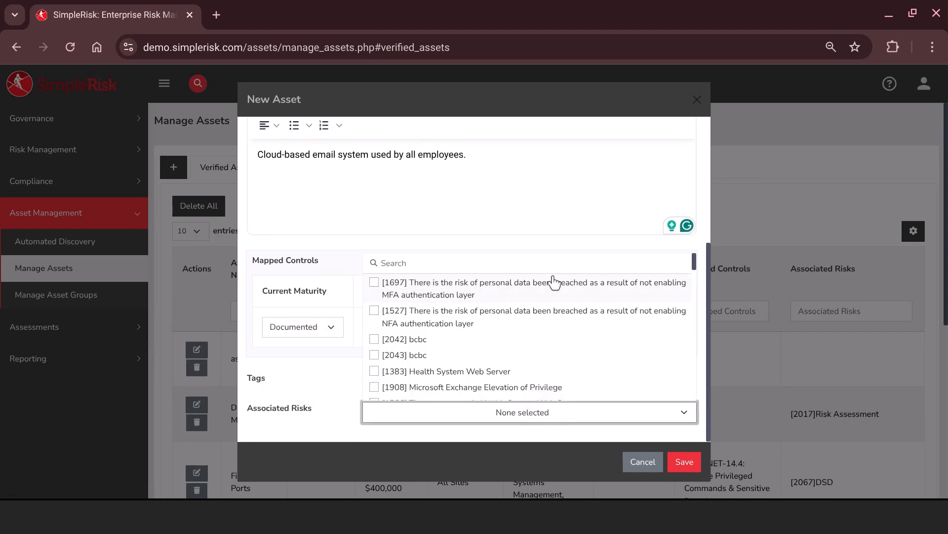
pyautogui.click(516, 263)
pyautogui.write('20')
pyautogui.scroll(-3, 530, 346)
pyautogui.scroll(2, 530, 349)
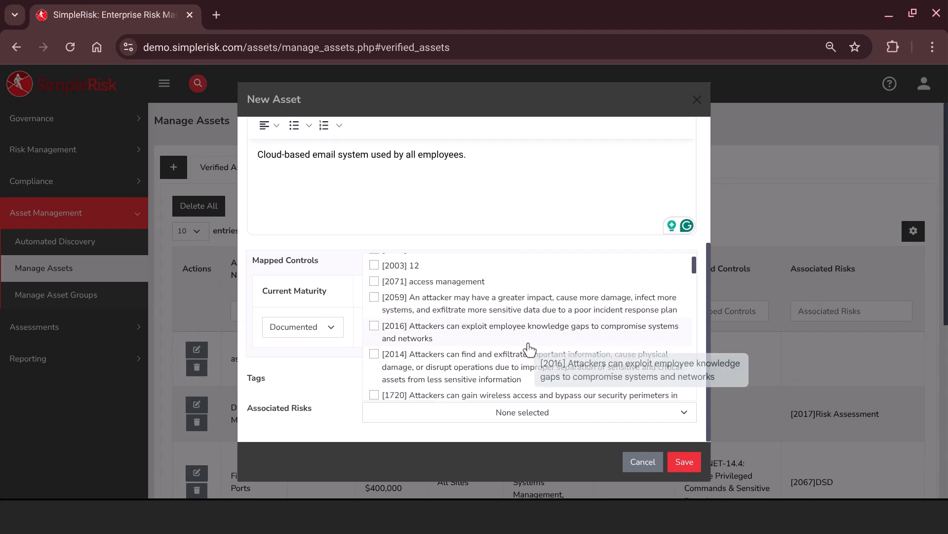
pyautogui.scroll(-4, 530, 349)
pyautogui.scroll(-1, 530, 349)
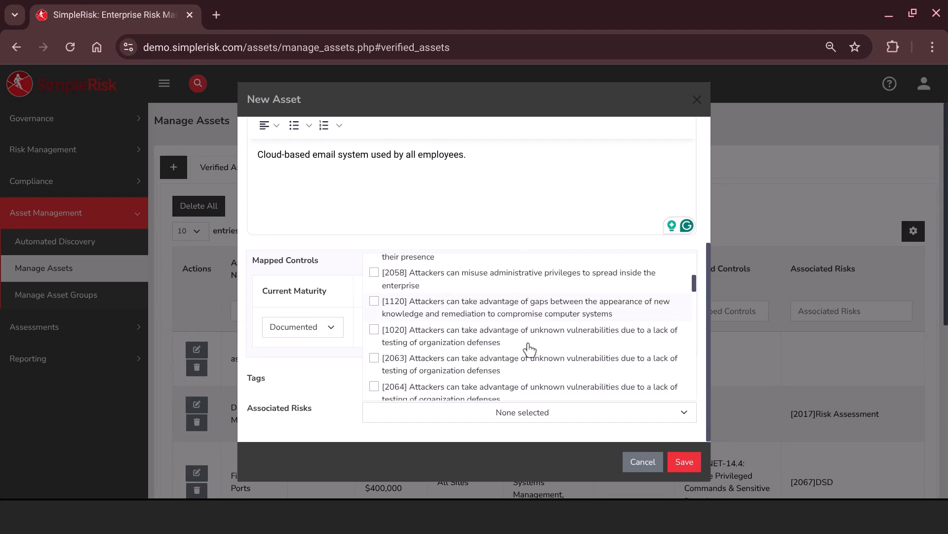
pyautogui.scroll(5, 530, 350)
pyautogui.press('BackSpace')
pyautogui.press('BackSpace')
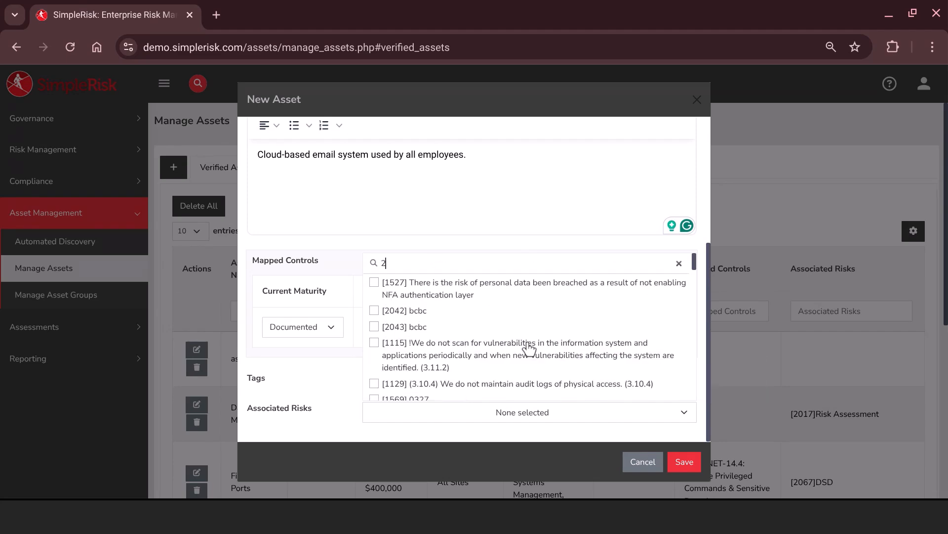
# Step: Find and associate risk [2075] Weak passwords enable account compromise with the asset, and save the asset
pyautogui.write('weak')
pyautogui.scroll(-1, 492, 346)
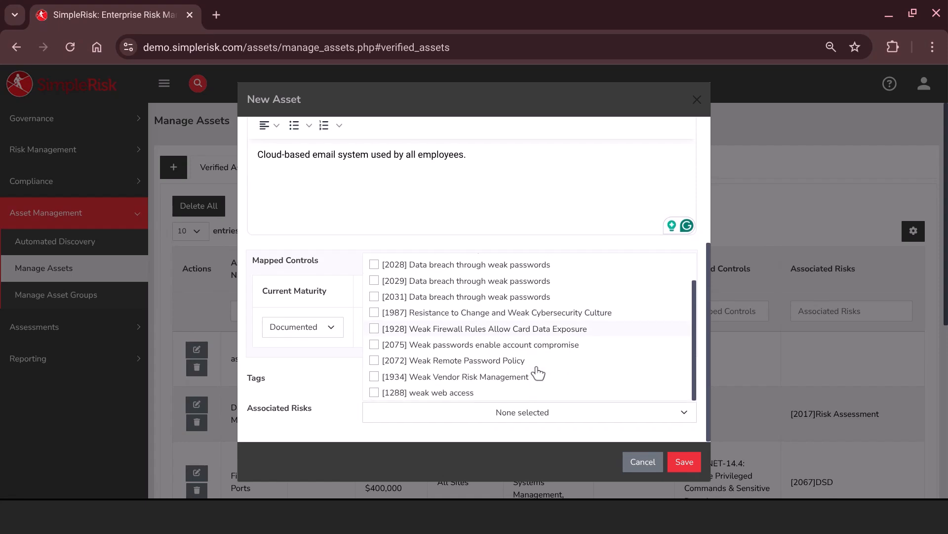
pyautogui.click(524, 345)
pyautogui.click(579, 207)
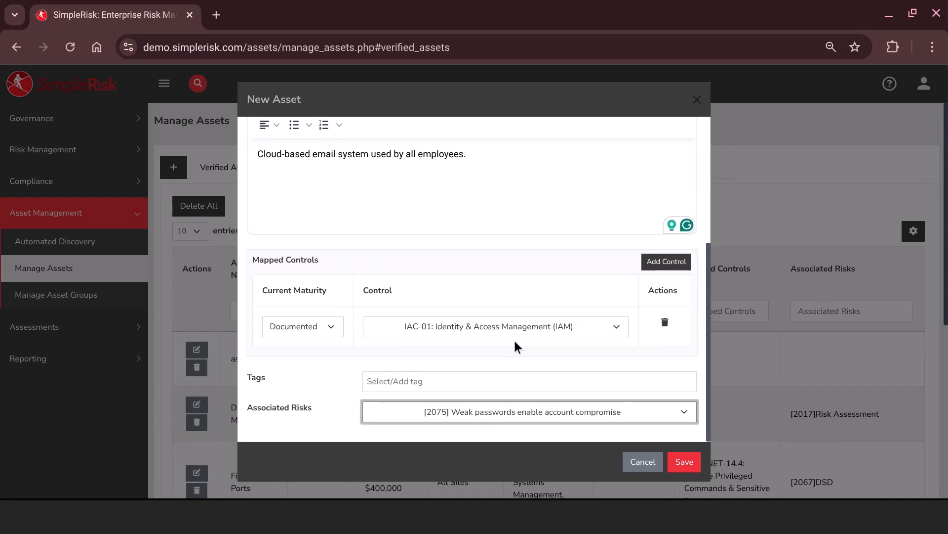
pyautogui.click(684, 461)
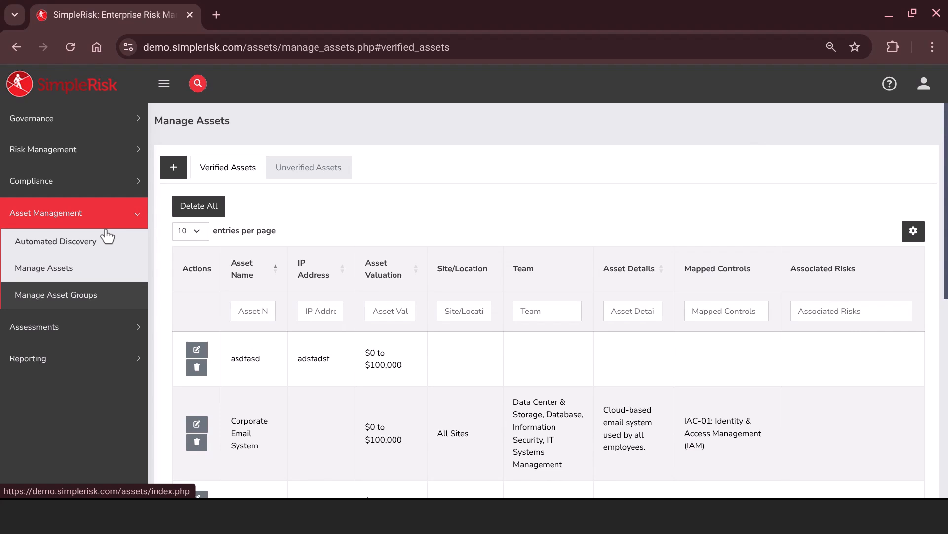
# Step: Start a new risk submission with the subject "Weak passwords enable account compromise - revised"
pyautogui.click(85, 146)
pyautogui.click(106, 180)
pyautogui.click(323, 177)
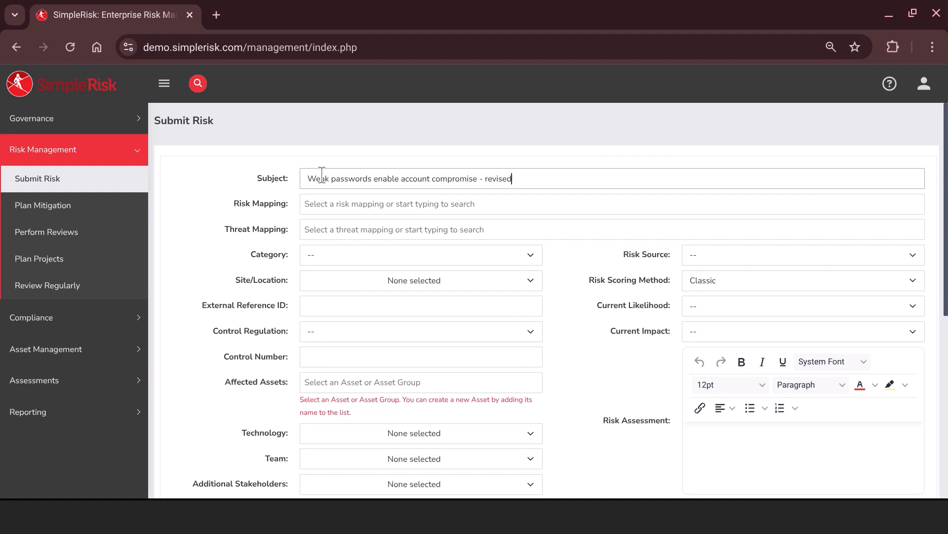
# Step: Map the new risk to R-AC-1, R-AC-3, R-AC-4 and R-AM-2 in its risk mapping
pyautogui.click(414, 207)
pyautogui.scroll(-1, 406, 250)
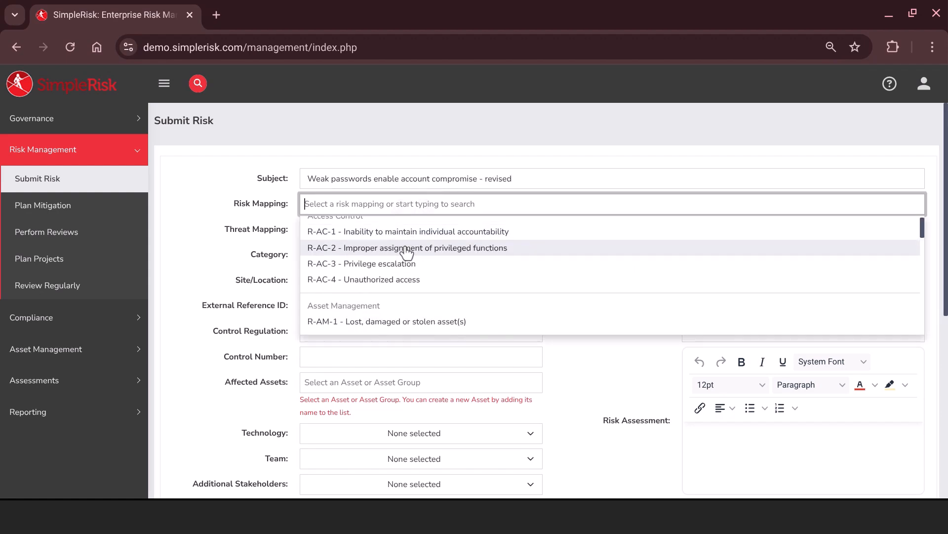
pyautogui.scroll(1, 536, 258)
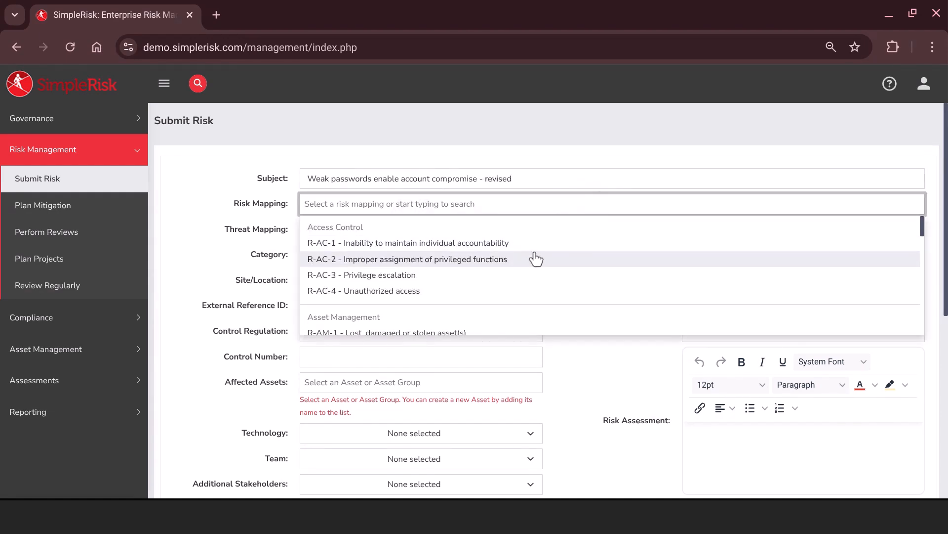
pyautogui.click(532, 243)
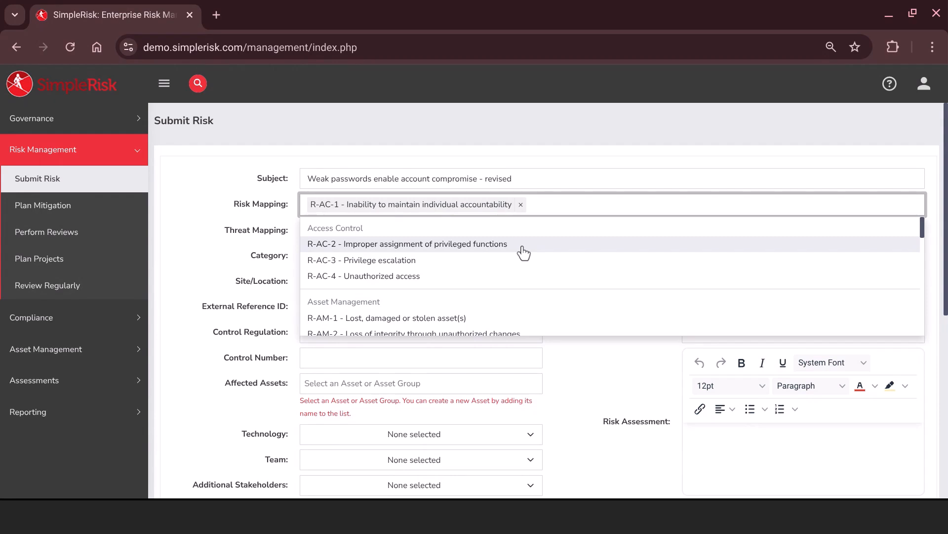
pyautogui.click(500, 260)
pyautogui.click(514, 259)
pyautogui.click(553, 252)
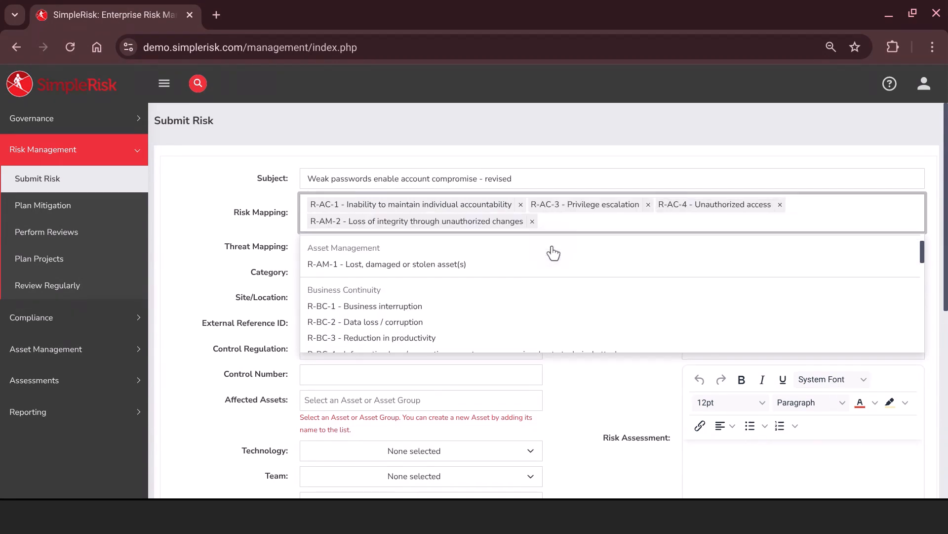
# Step: Add R-BC-2 Data loss / corruption, R-BC-4 system compromise due to technical attack, and R-EX-7 System compromise to the risk mapping
pyautogui.scroll(-1, 553, 253)
pyautogui.scroll(-1, 537, 297)
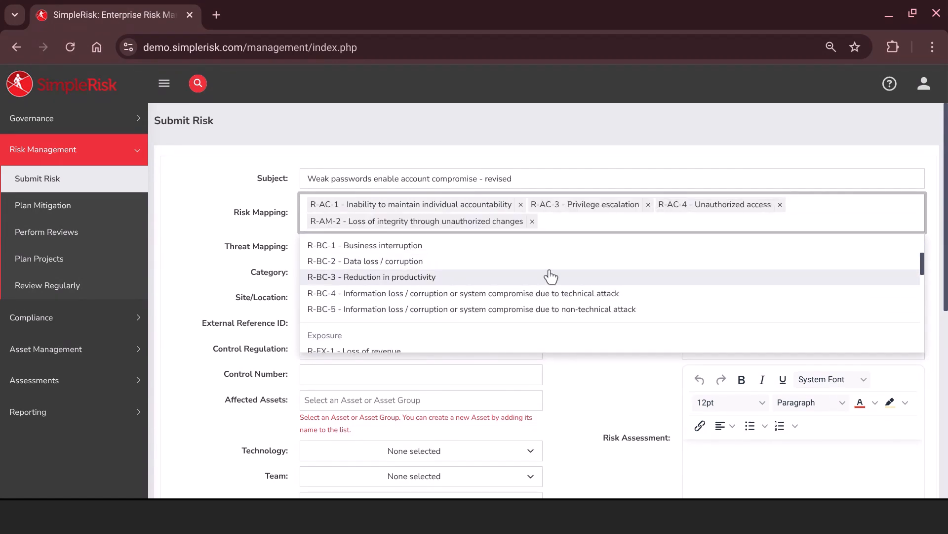
pyautogui.click(548, 262)
pyautogui.scroll(-2, 533, 305)
pyautogui.scroll(-1, 535, 286)
pyautogui.click(543, 259)
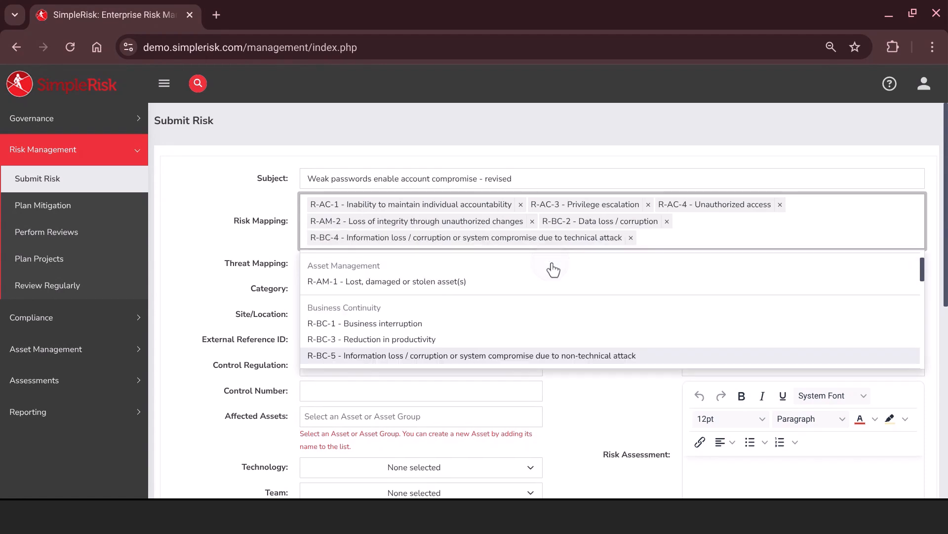
pyautogui.scroll(-4, 535, 298)
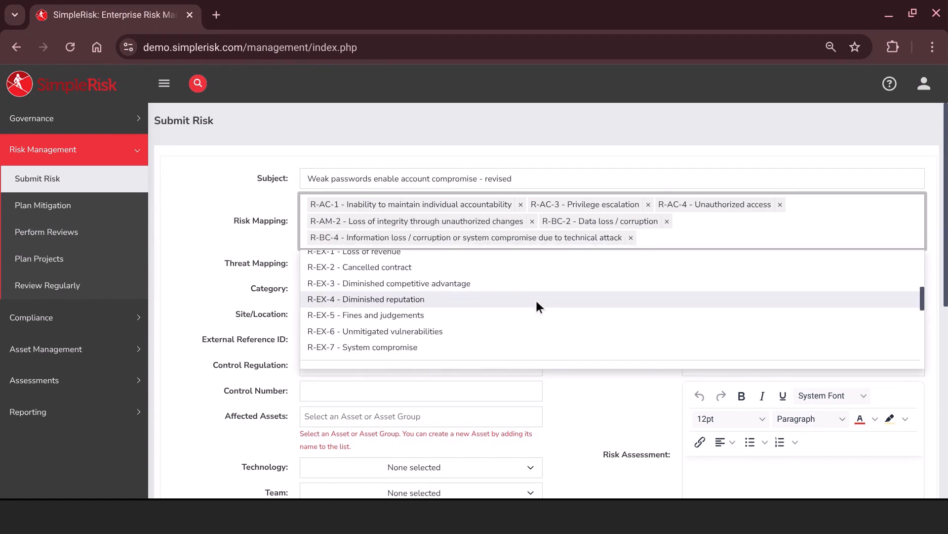
pyautogui.scroll(-2, 535, 298)
pyautogui.click(532, 314)
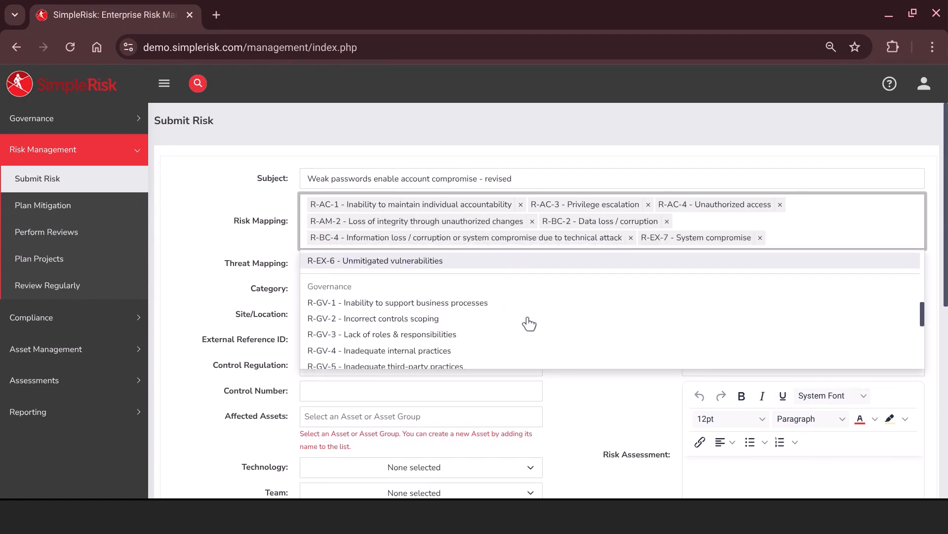
# Step: Review the remaining risk mappings and set the threat mapping to MT-2 - Hacking & Other Cybersecurity Crimes
pyautogui.scroll(-4, 528, 324)
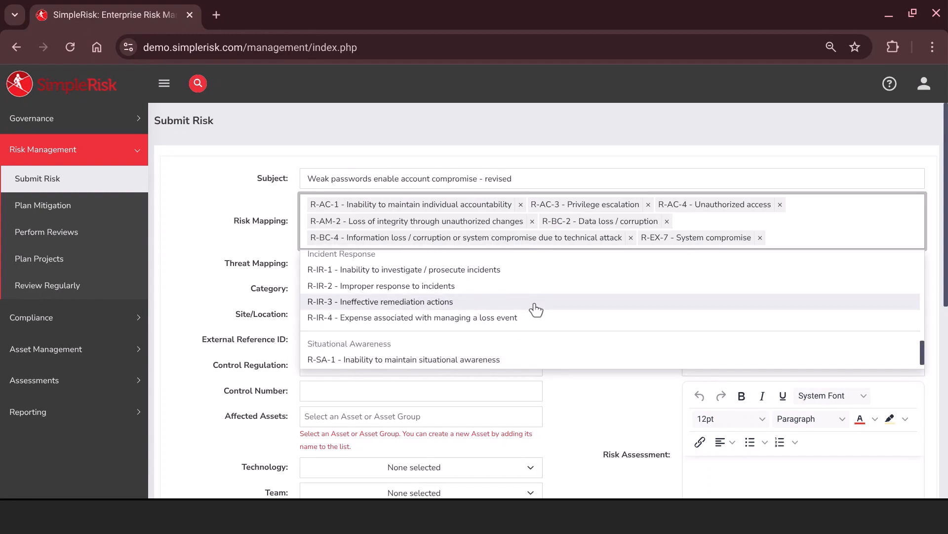
pyautogui.scroll(-2, 567, 304)
pyautogui.click(522, 237)
pyautogui.click(476, 292)
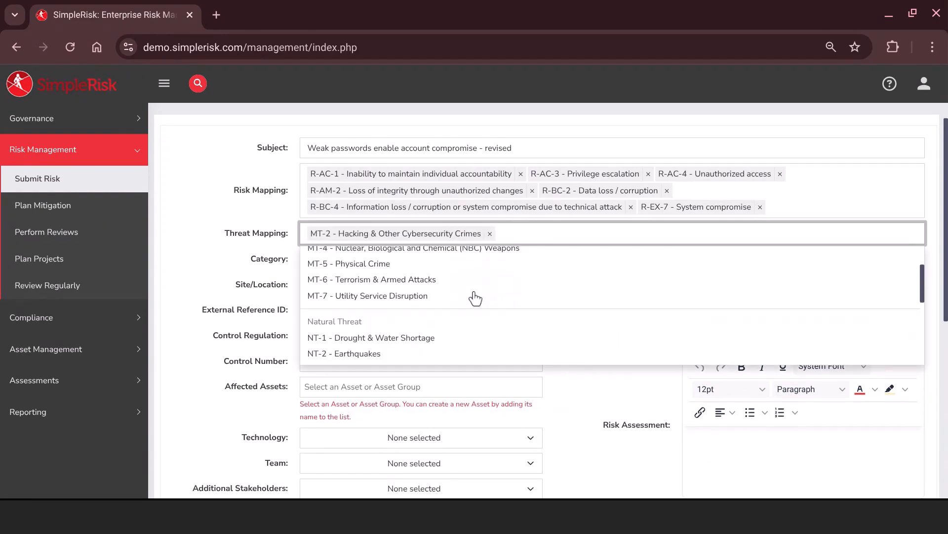
# Step: Set the risk's category to Access Management and its site/location to All Sites
pyautogui.scroll(-1, 533, 292)
pyautogui.click(529, 203)
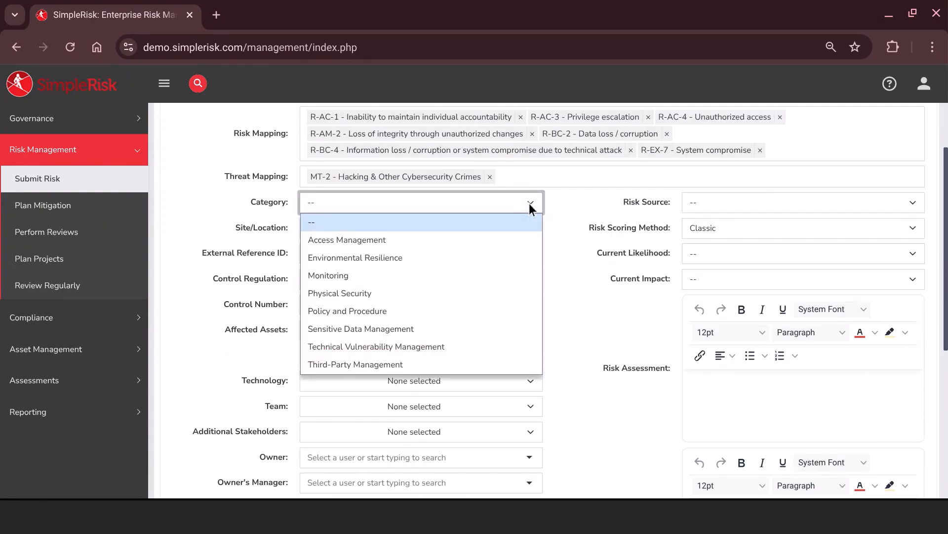
pyautogui.click(486, 238)
pyautogui.click(524, 229)
pyautogui.click(412, 206)
pyautogui.scroll(-1, 547, 228)
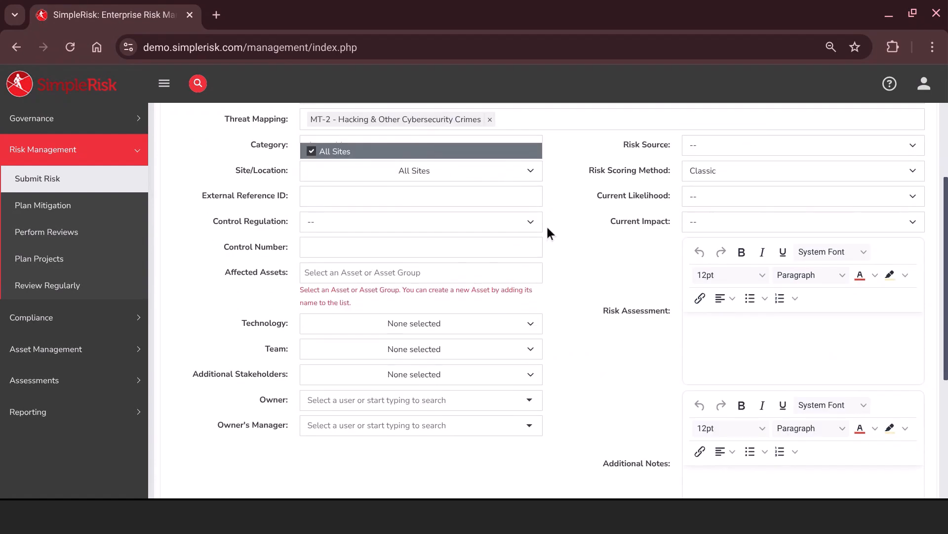
# Step: Set the control regulation to ISO 27001 and add Corporate Email System as the affected asset
pyautogui.click(459, 221)
pyautogui.click(447, 269)
pyautogui.click(474, 249)
pyautogui.click(415, 273)
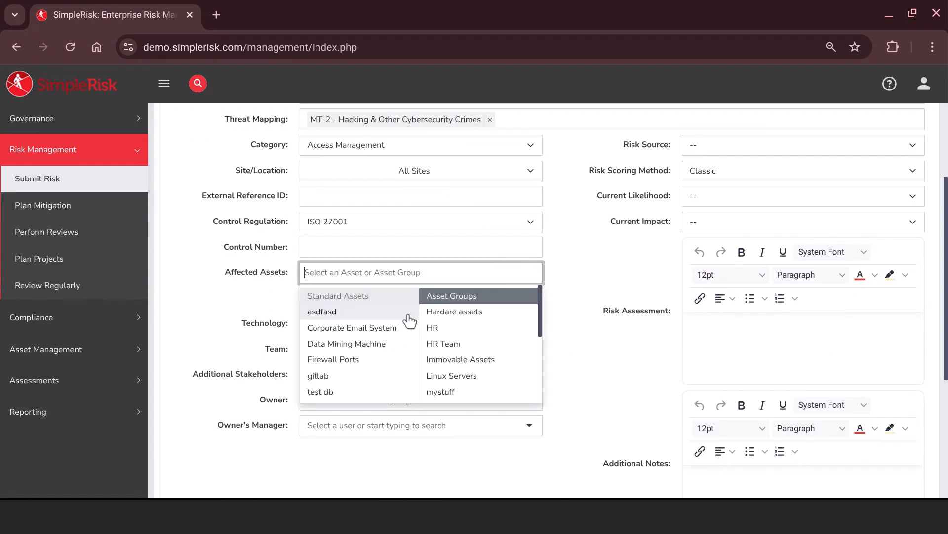
pyautogui.click(409, 326)
# Step: Assign the risk to the Information Security, IT Systems Management and Network teams
pyautogui.scroll(-1, 576, 247)
pyautogui.click(529, 308)
pyautogui.click(394, 209)
pyautogui.click(375, 226)
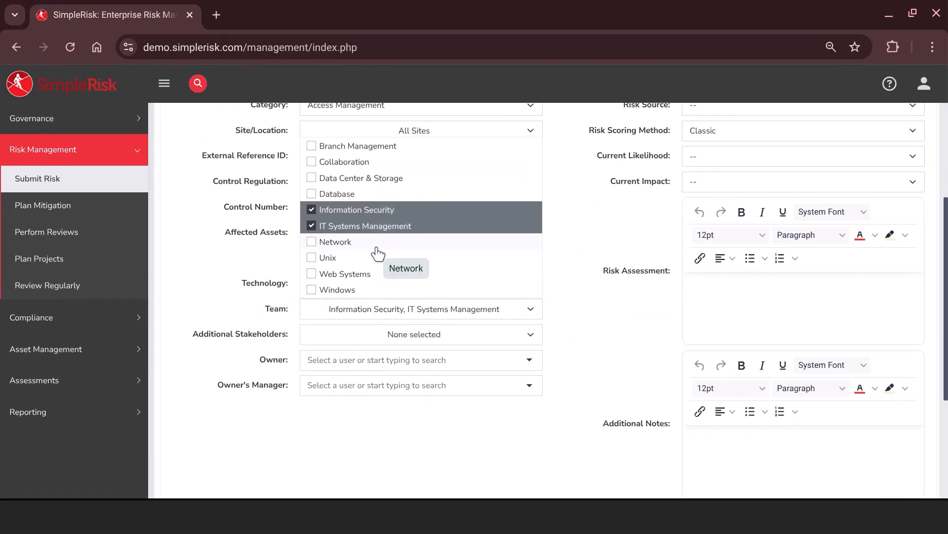
pyautogui.click(377, 244)
# Step: Add Admin, Demo Director, Demo Manager and Demo VP as additional stakeholders of the risk
pyautogui.click(337, 336)
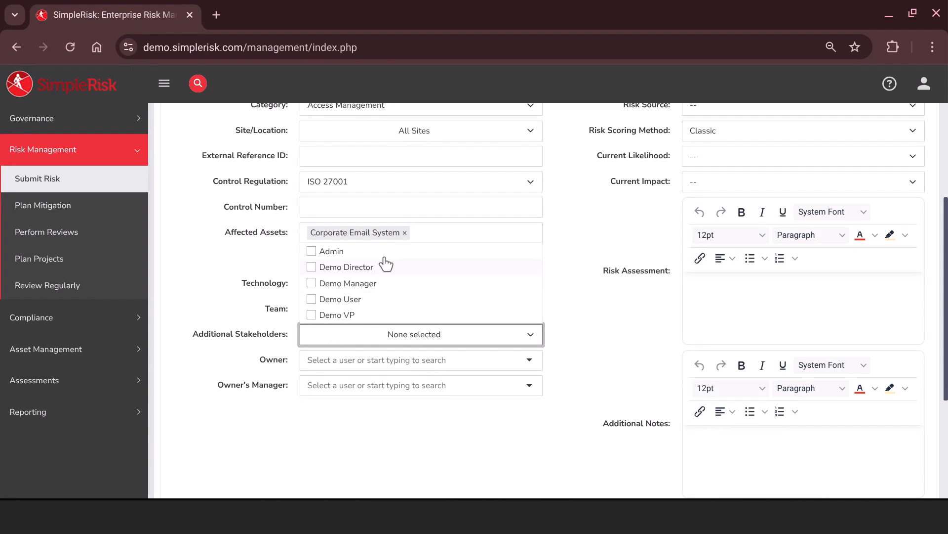
pyautogui.click(362, 252)
pyautogui.click(371, 267)
pyautogui.click(371, 283)
pyautogui.click(353, 314)
# Step: Set the risk's owner to Demo User and the owner's manager to Demo Manager
pyautogui.click(369, 361)
pyautogui.click(362, 428)
pyautogui.click(368, 386)
pyautogui.click(359, 438)
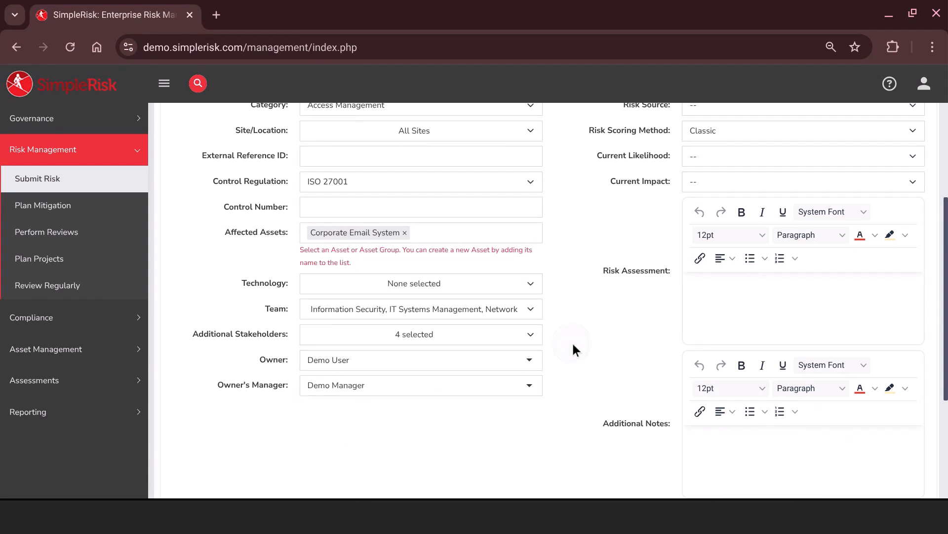
# Step: Set the risk source to People and the scoring method to CVSS, and open the CVSS calculator
pyautogui.scroll(2, 572, 342)
pyautogui.click(711, 191)
pyautogui.click(695, 282)
pyautogui.scroll(-1, 717, 224)
pyautogui.click(749, 164)
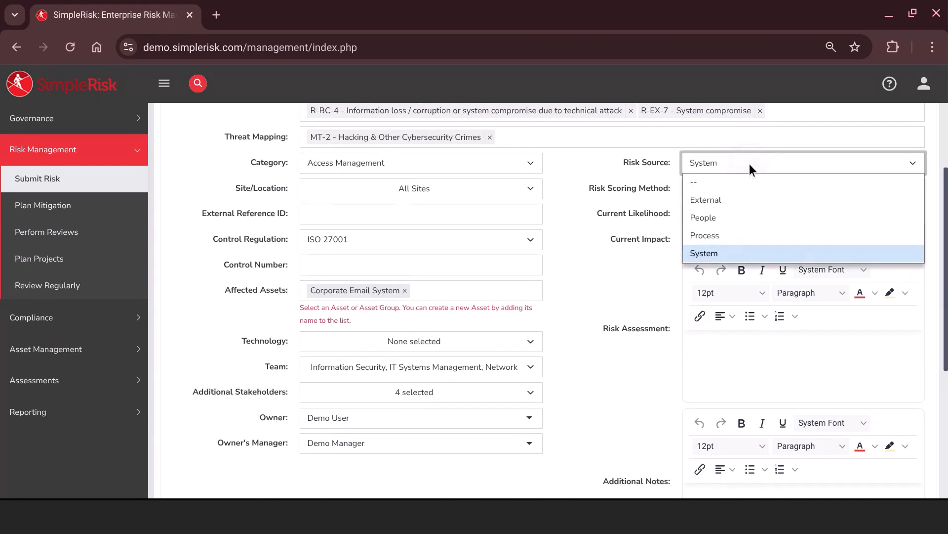
pyautogui.click(731, 218)
pyautogui.click(724, 188)
pyautogui.click(735, 226)
pyautogui.click(736, 214)
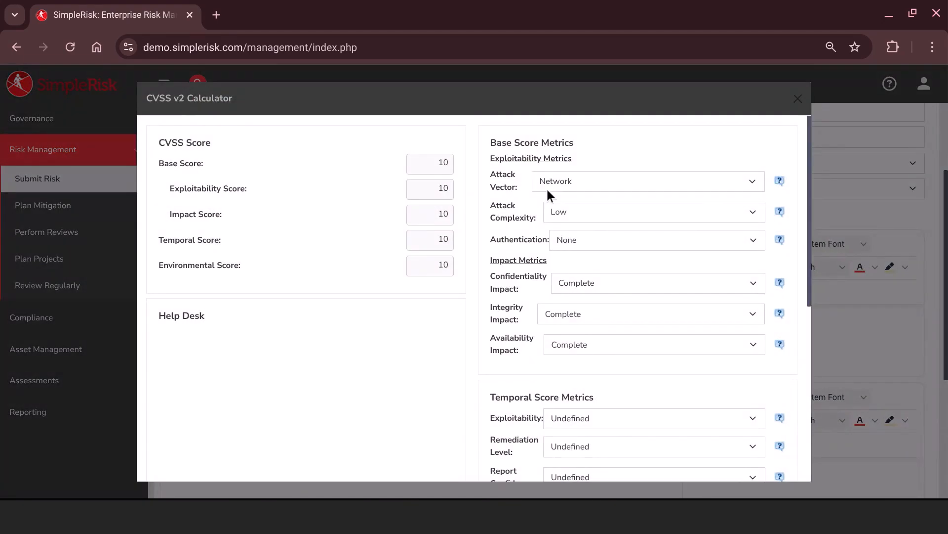
# Step: Set the availability impact in the CVSS base score metrics to Partial
pyautogui.scroll(-2, 588, 232)
pyautogui.click(602, 249)
pyautogui.click(597, 307)
# Step: Set the temporal score metrics to Widespread exploitability and Workaround remediation level, and look through the report confidence options
pyautogui.scroll(-2, 599, 306)
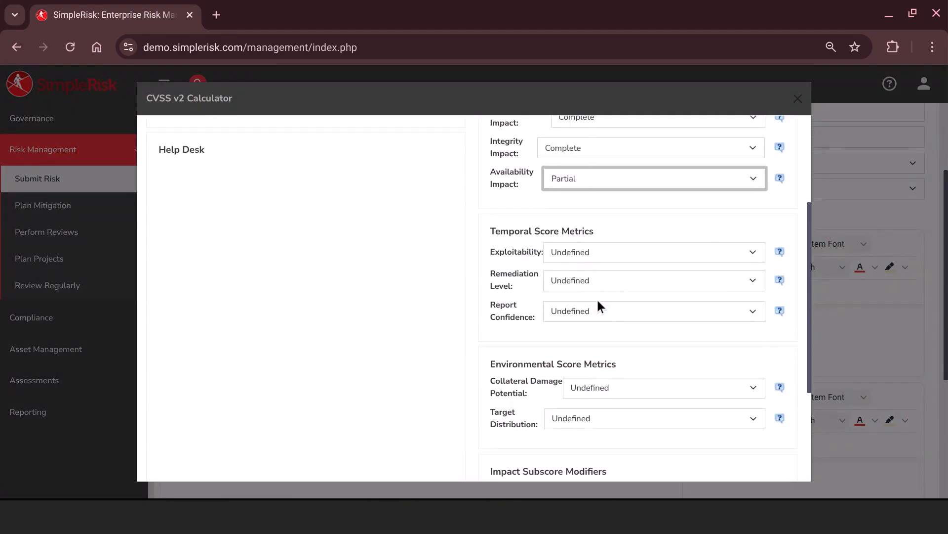
pyautogui.scroll(-1, 596, 298)
pyautogui.click(624, 224)
pyautogui.click(634, 317)
pyautogui.click(640, 247)
pyautogui.click(624, 322)
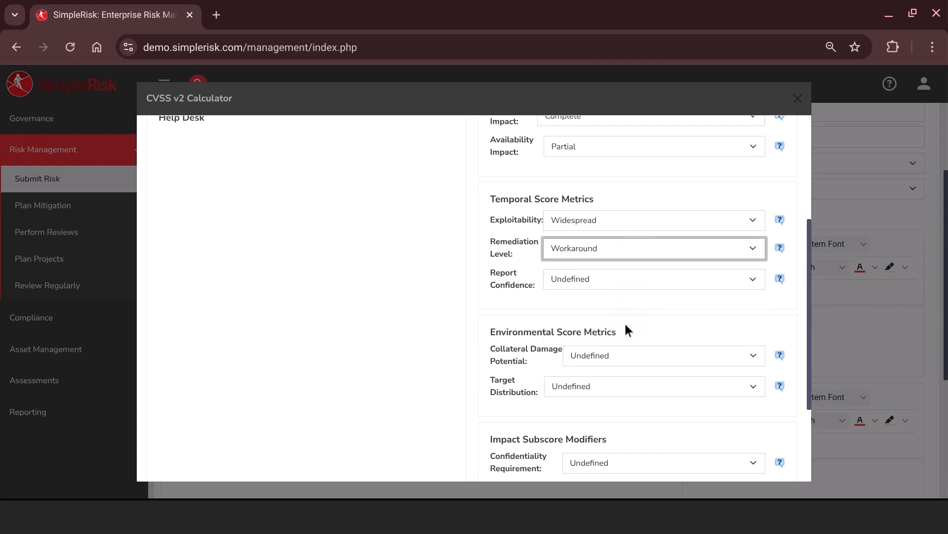
pyautogui.click(627, 278)
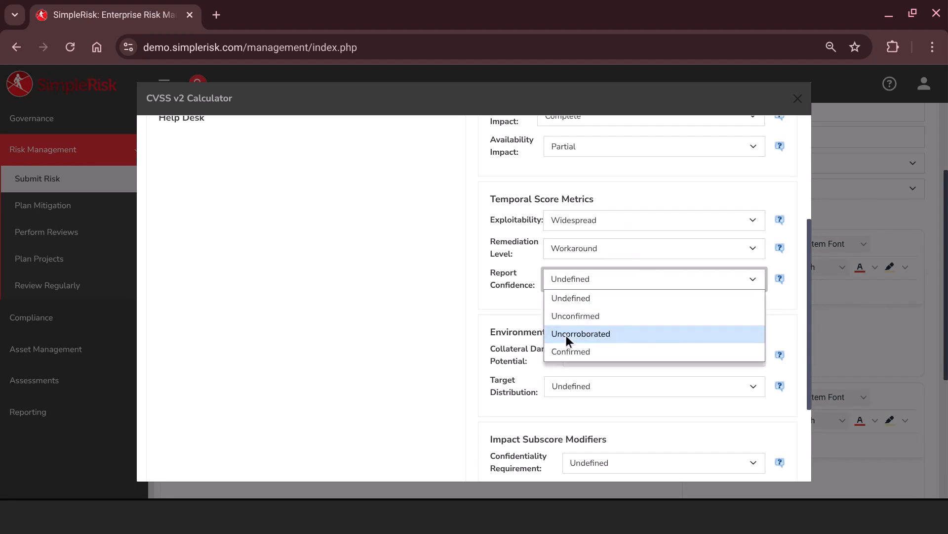
# Step: Set the environmental metrics to High collateral damage potential and High (76-100%) target distribution
pyautogui.scroll(-3, 543, 301)
pyautogui.click(601, 216)
pyautogui.click(587, 331)
pyautogui.click(612, 249)
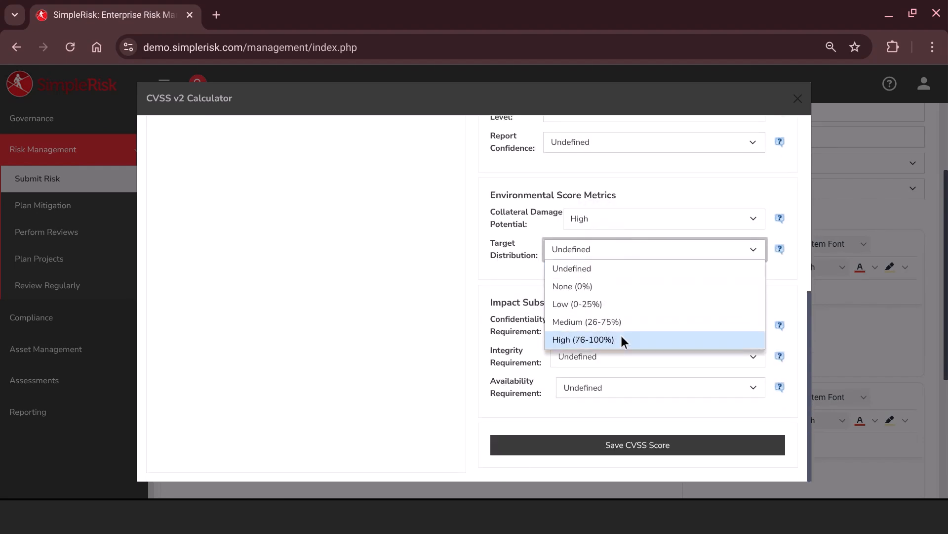
pyautogui.click(622, 339)
# Step: Set confidentiality and integrity requirements to High and availability requirement to Medium, save the CVSS score, and recheck it in the calculator
pyautogui.click(631, 326)
pyautogui.click(624, 395)
pyautogui.click(615, 356)
pyautogui.click(608, 427)
pyautogui.click(607, 387)
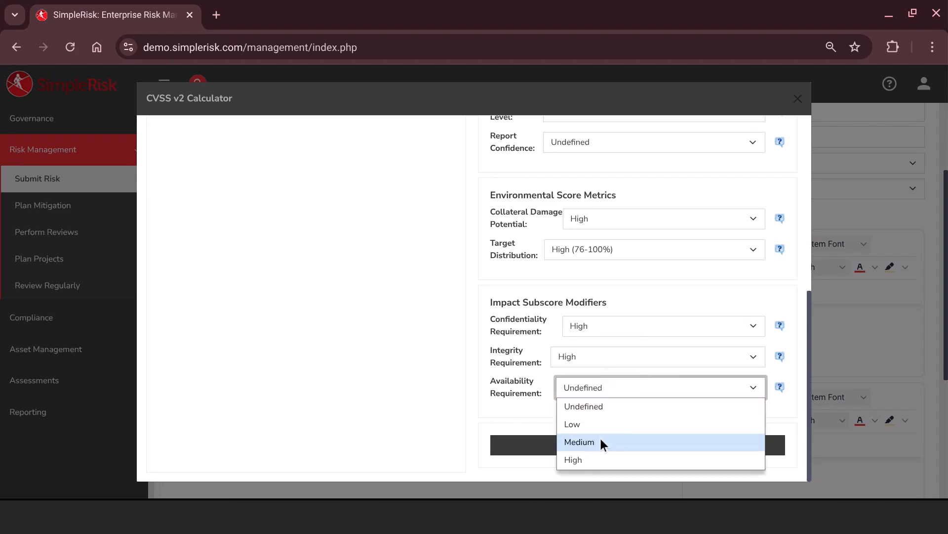
pyautogui.click(601, 441)
pyautogui.click(628, 447)
pyautogui.click(710, 215)
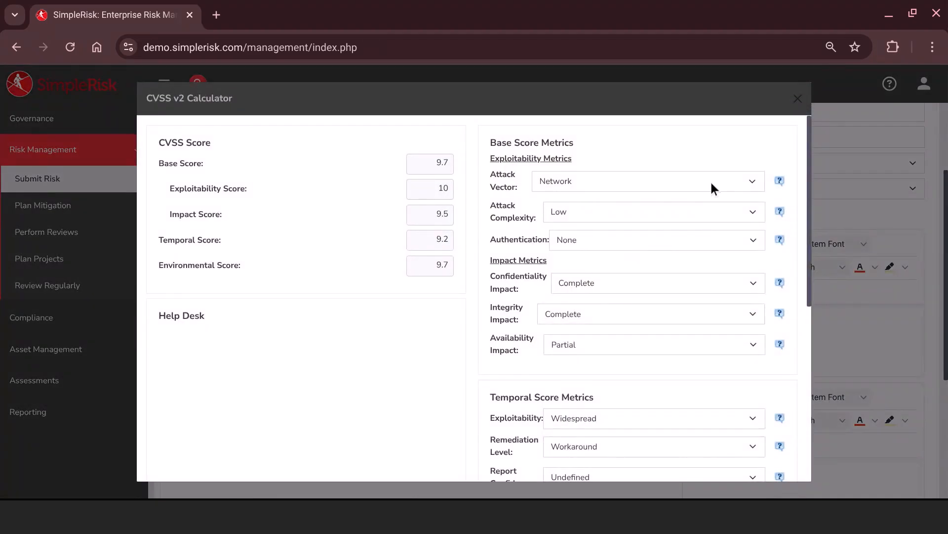
pyautogui.click(798, 98)
# Step: Enter the additional notes "Users may create weak passwords, increasing the likelihood of unauthorized access."
pyautogui.scroll(-5, 743, 256)
pyautogui.click(742, 255)
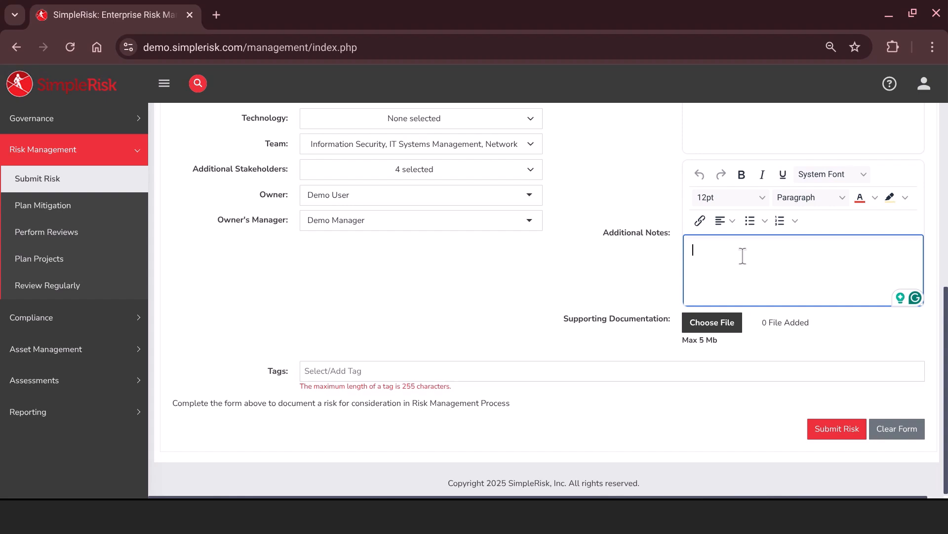
pyautogui.write('Users may create weak passwords, increasing the likelihood of unauthorized access.')
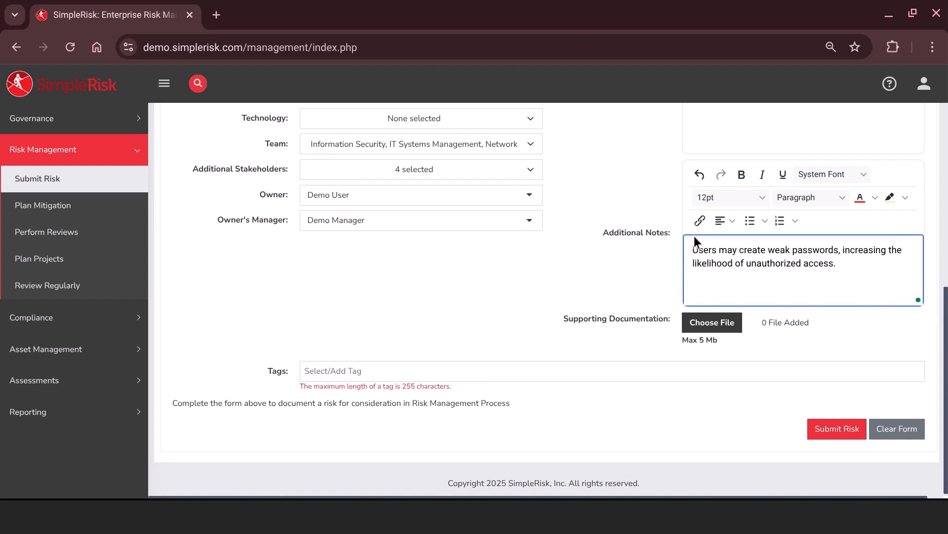
# Step: Write the risk assessment as "Vulnerabilities: weak password requirements" and, on a new line, "Threats: credential stuffing / brute force attacks"
pyautogui.scroll(2, 695, 228)
pyautogui.click(725, 212)
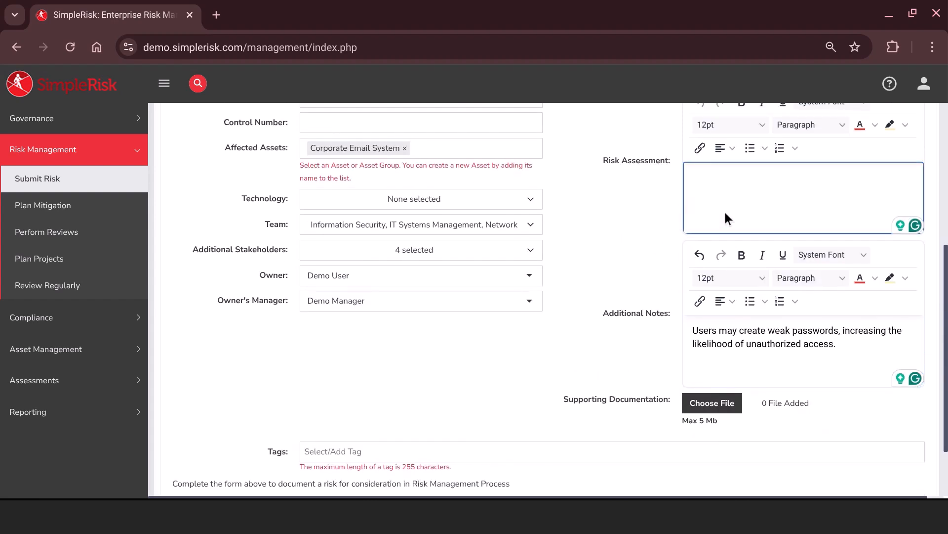
pyautogui.write('Vulnerabiliti')
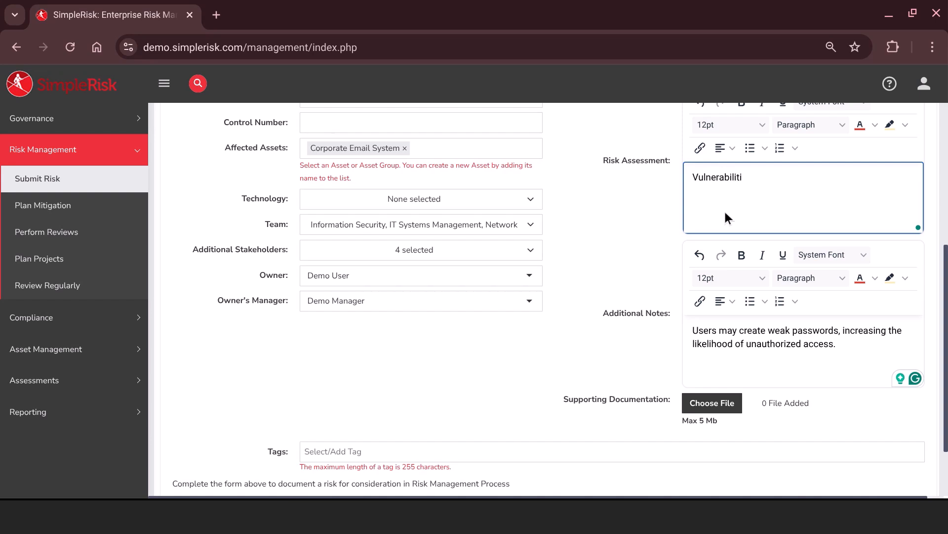
pyautogui.write('es:')
pyautogui.press('Return')
pyautogui.write('Threats: credential stuffing / brute force attacks')
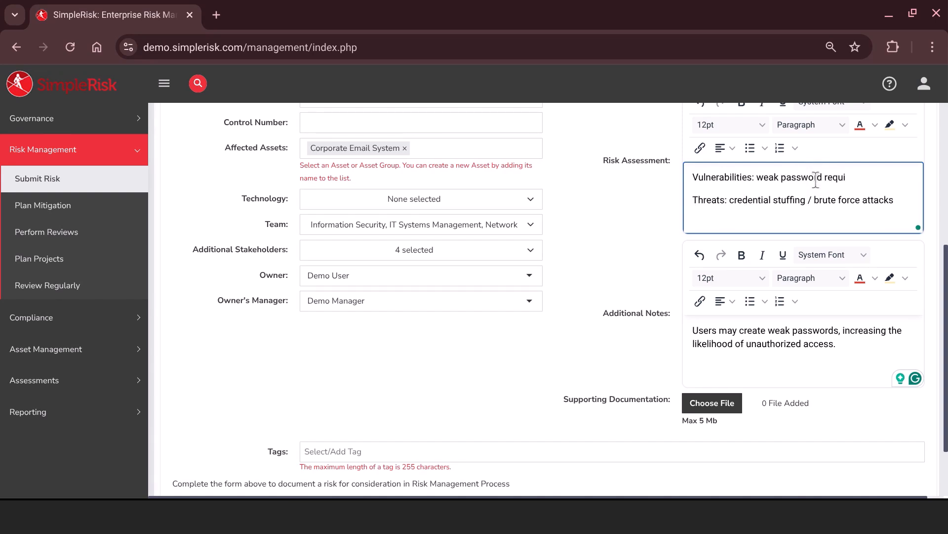
# Step: Tag the risk with Passwords, check over the form, and submit the risk
pyautogui.scroll(-1, 618, 204)
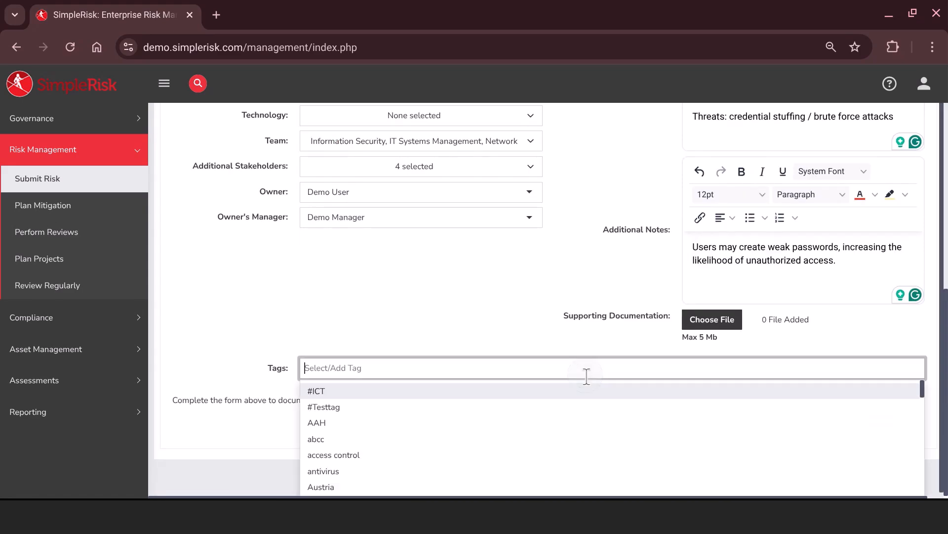
pyautogui.write('pass')
pyautogui.click(545, 408)
pyautogui.scroll(3, 545, 408)
pyautogui.scroll(-3, 574, 284)
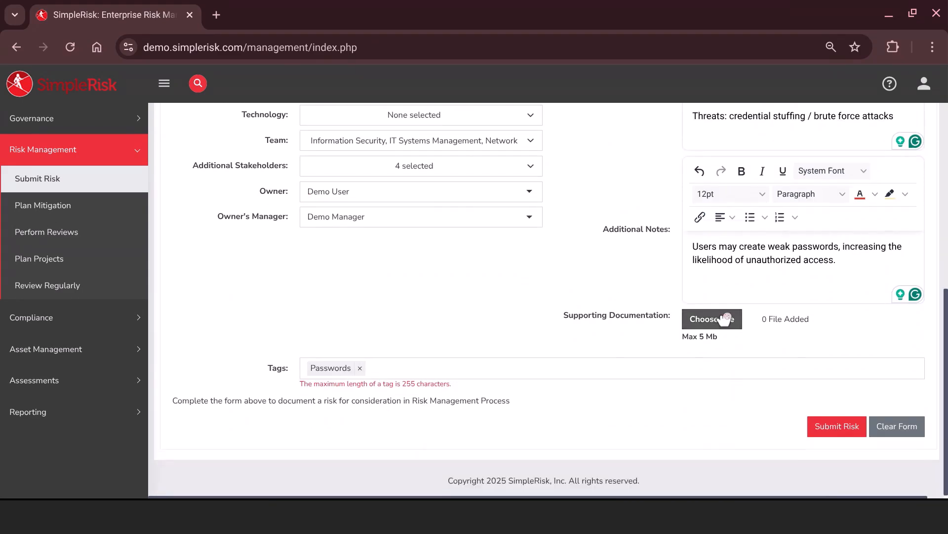
pyautogui.click(838, 428)
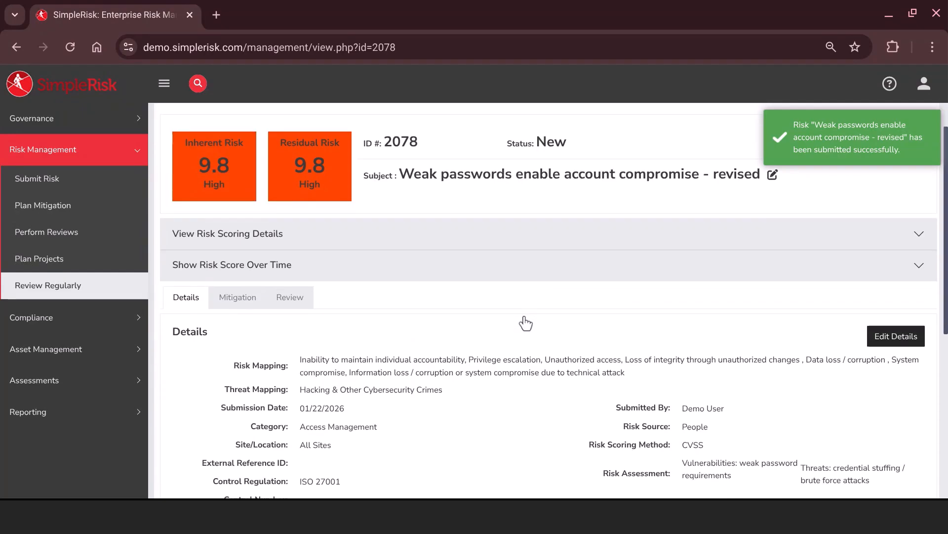
# Step: Sort the risks needing mitigation planning by descending ID and open the mitigation details of the revised weak-password risk
pyautogui.click(136, 212)
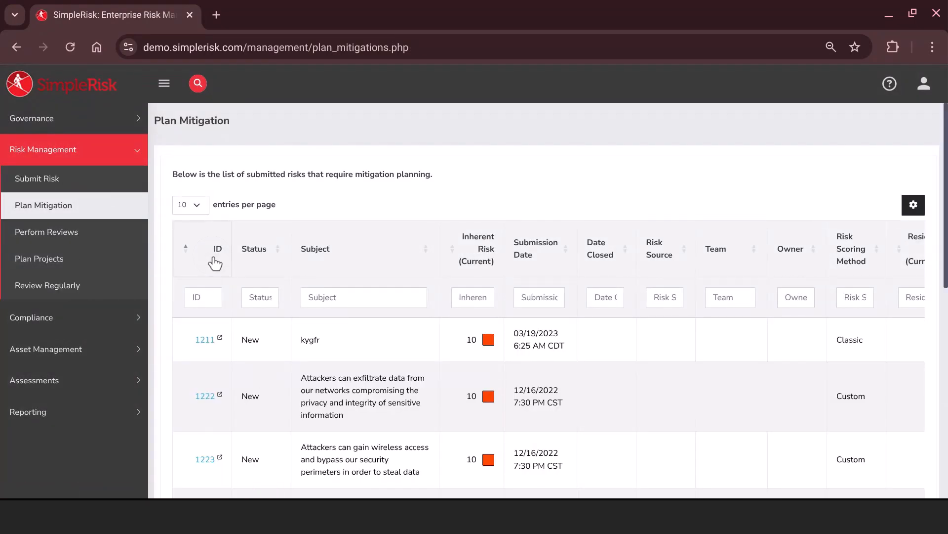
pyautogui.click(215, 263)
pyautogui.scroll(-1, 208, 275)
pyautogui.click(207, 278)
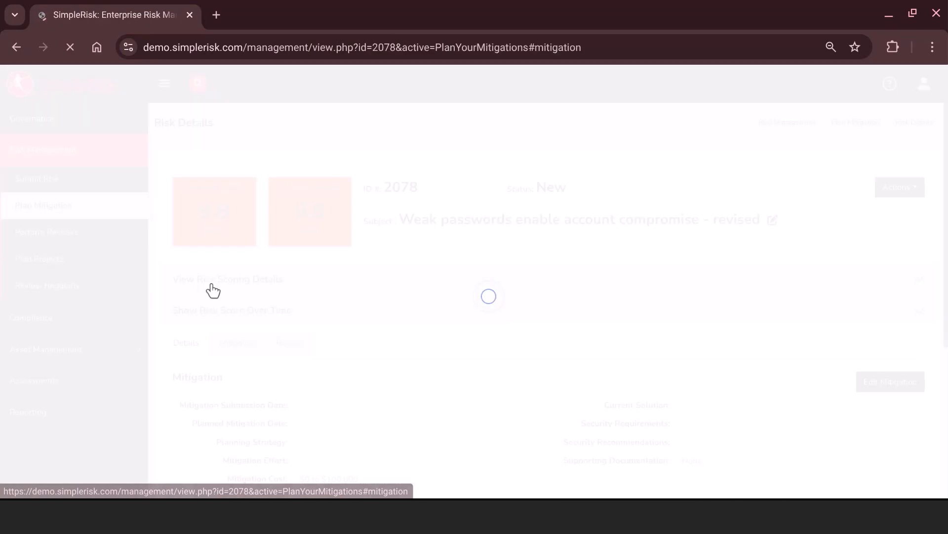
pyautogui.scroll(-2, 513, 330)
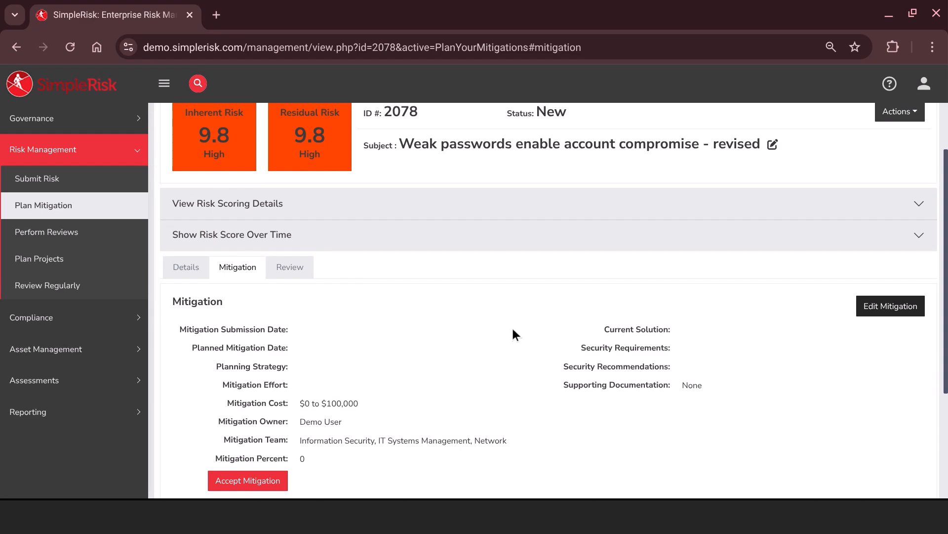
# Step: Look over the mitigation section of the revised weak-password risk and accept its mitigation
pyautogui.scroll(-4, 512, 326)
pyautogui.scroll(2, 691, 228)
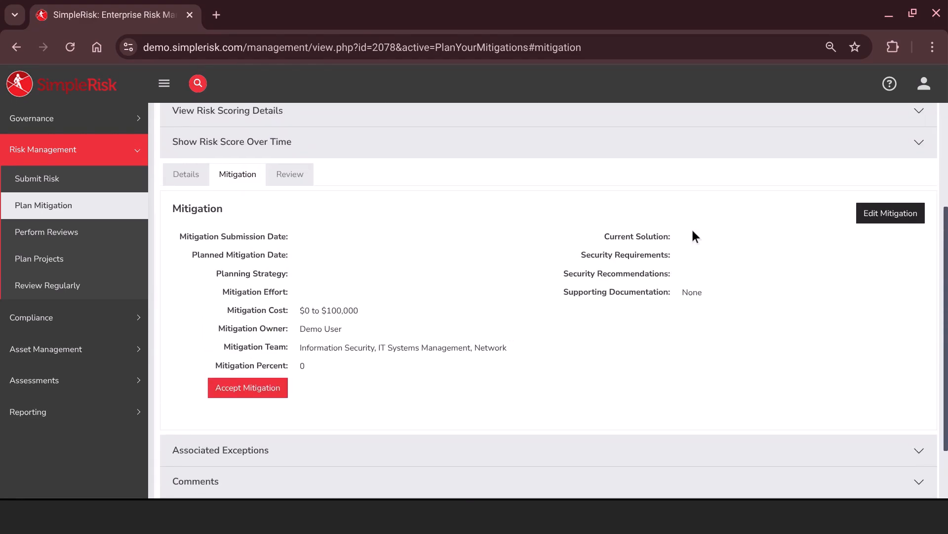
pyautogui.click(271, 388)
# Step: Edit the mitigation, setting the planning strategy to Mitigate and the mitigation effort to Significant
pyautogui.click(858, 212)
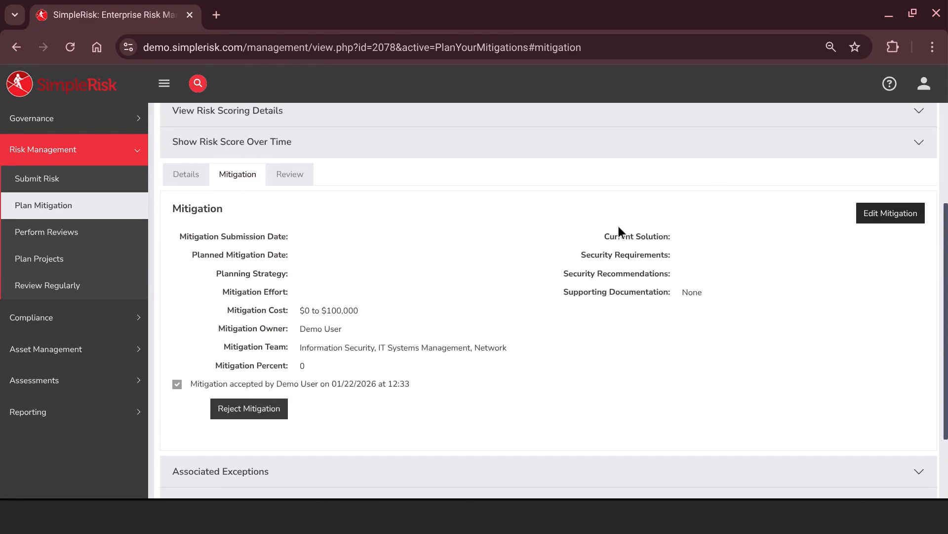
pyautogui.scroll(-5, 739, 200)
pyautogui.click(501, 227)
pyautogui.click(464, 277)
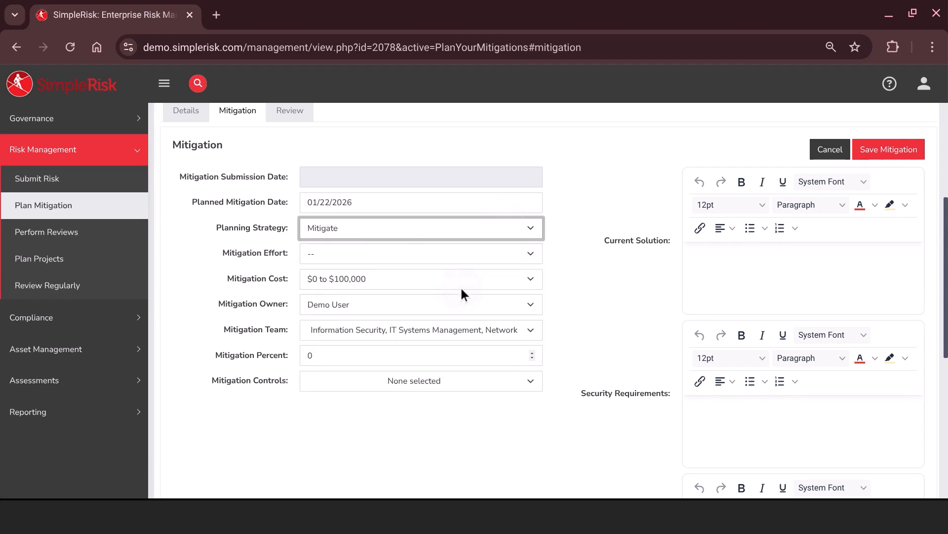
pyautogui.click(479, 254)
pyautogui.click(419, 361)
pyautogui.scroll(-1, 494, 232)
pyautogui.click(494, 227)
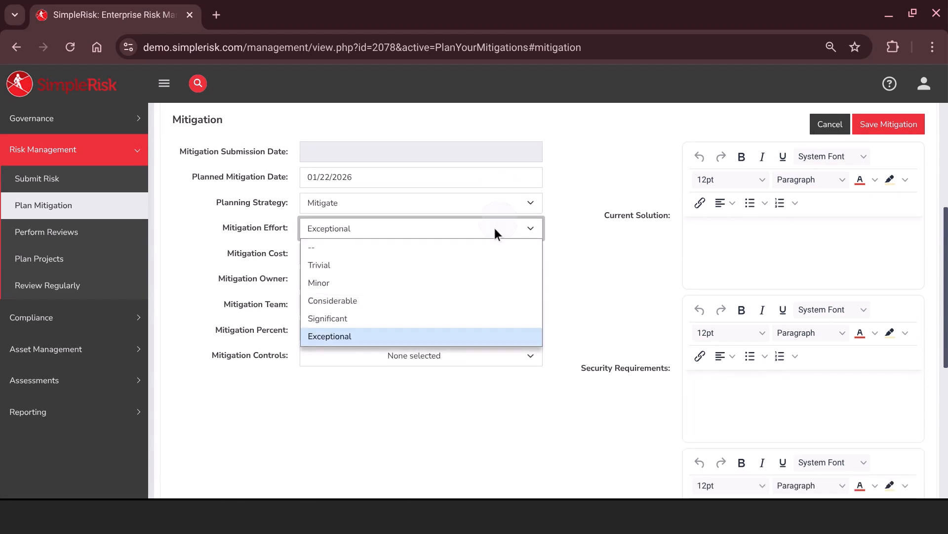
pyautogui.click(414, 310)
# Step: Search the mitigation controls for "iac", add "IAC-01: Identity & Access Management (IAM)", and check the control's details
pyautogui.scroll(-1, 449, 247)
pyautogui.click(422, 315)
pyautogui.click(411, 167)
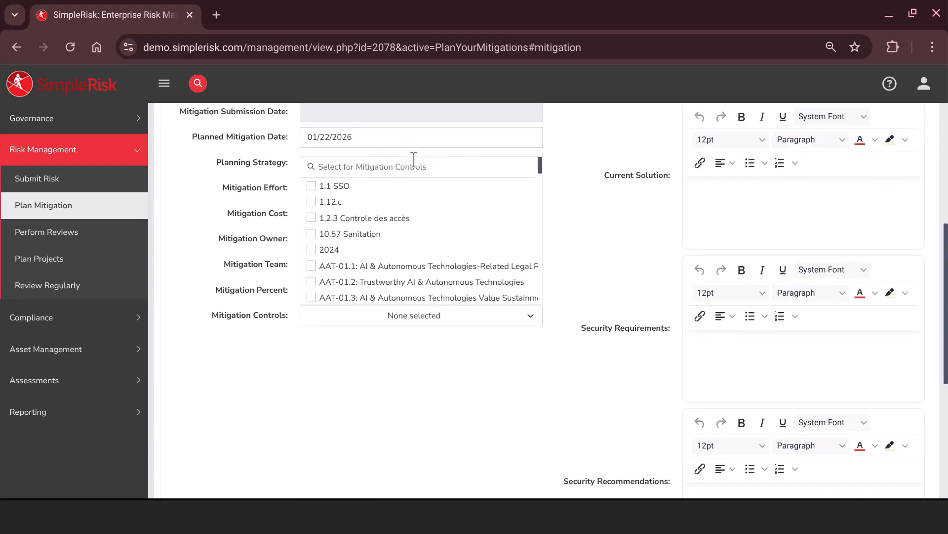
pyautogui.write('iac')
pyautogui.click(371, 234)
pyautogui.click(476, 322)
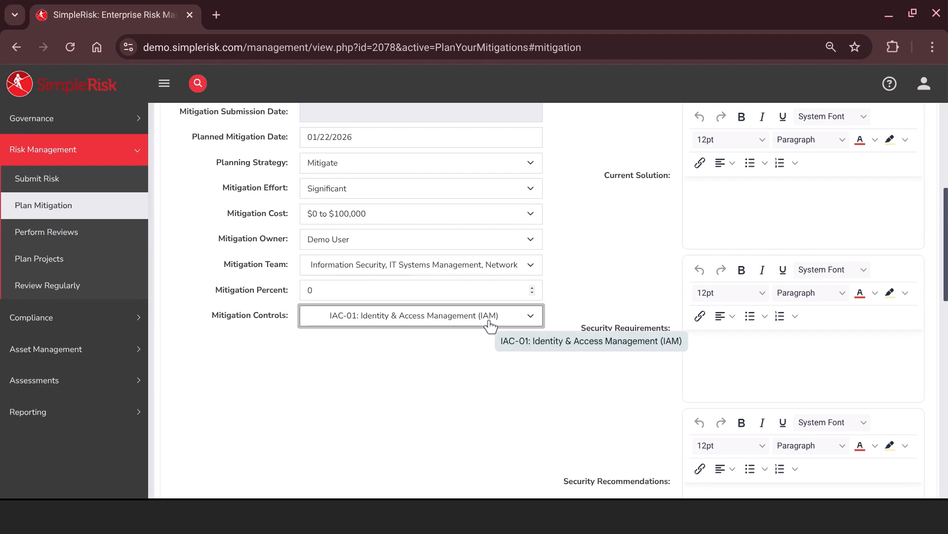
pyautogui.scroll(1, 491, 326)
pyautogui.scroll(-9, 491, 326)
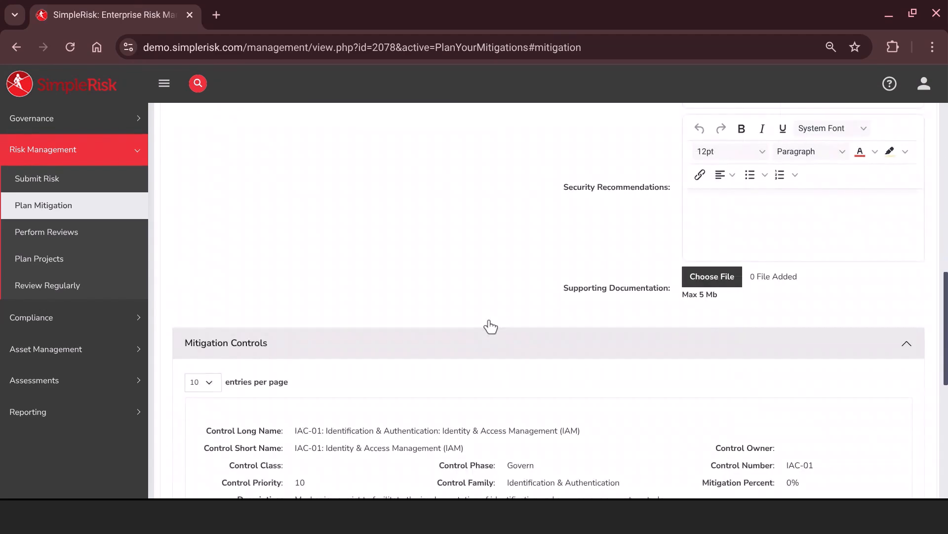
pyautogui.scroll(5, 490, 326)
pyautogui.scroll(3, 490, 326)
# Step: Search the mitigation controls for "pass" and add the three matching password controls
pyautogui.click(485, 298)
pyautogui.click(466, 150)
pyautogui.press('BackSpace')
pyautogui.press('BackSpace')
pyautogui.press('BackSpace')
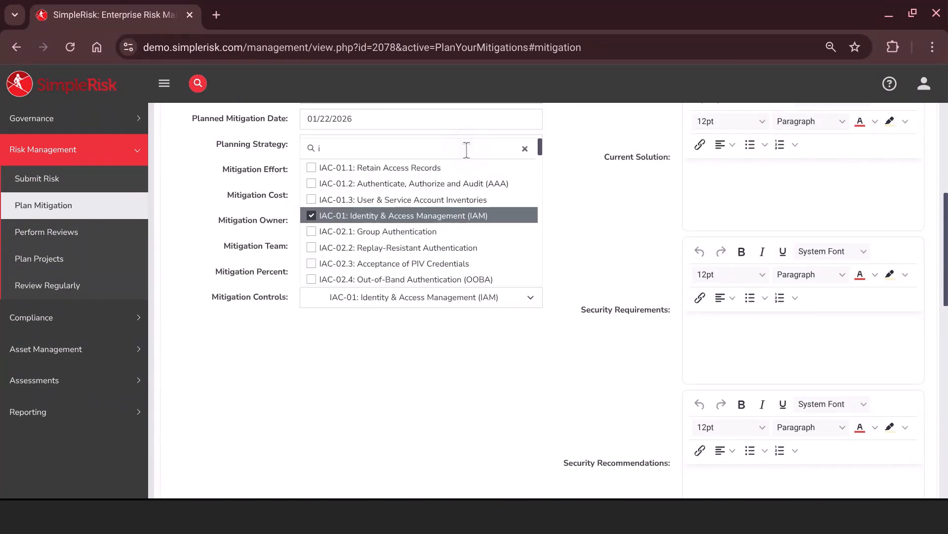
pyautogui.write('pass')
pyautogui.click(412, 247)
pyautogui.click(409, 263)
pyautogui.click(408, 278)
# Step: Search the mitigation controls for "mfa" and add "IAC-06: Multi-Factor Authentication (MFA)"
pyautogui.doubleClick(414, 222)
pyautogui.write('mfa')
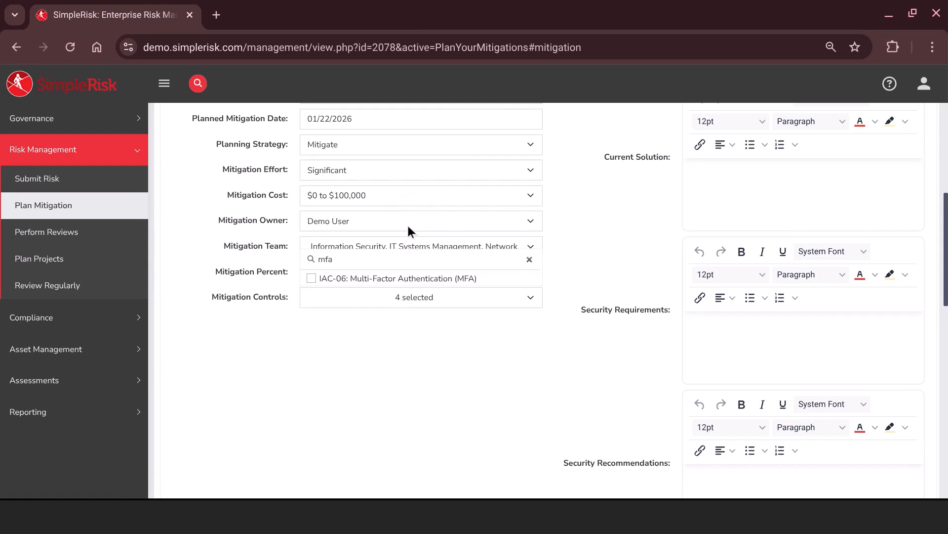
pyautogui.click(413, 278)
pyautogui.click(482, 396)
# Step: Enter the current solution "Implement strong password requirements and MFA."
pyautogui.scroll(1, 584, 345)
pyautogui.click(716, 275)
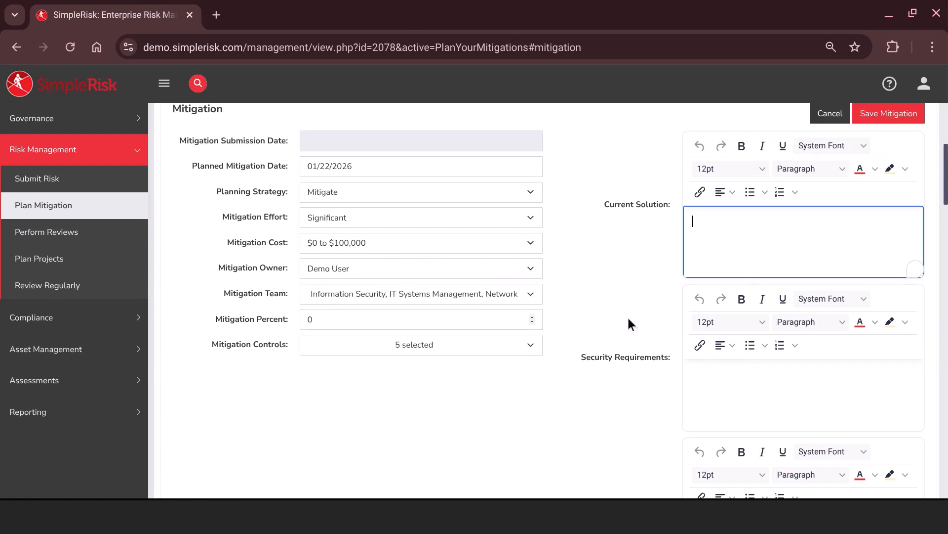
pyautogui.write('ple')
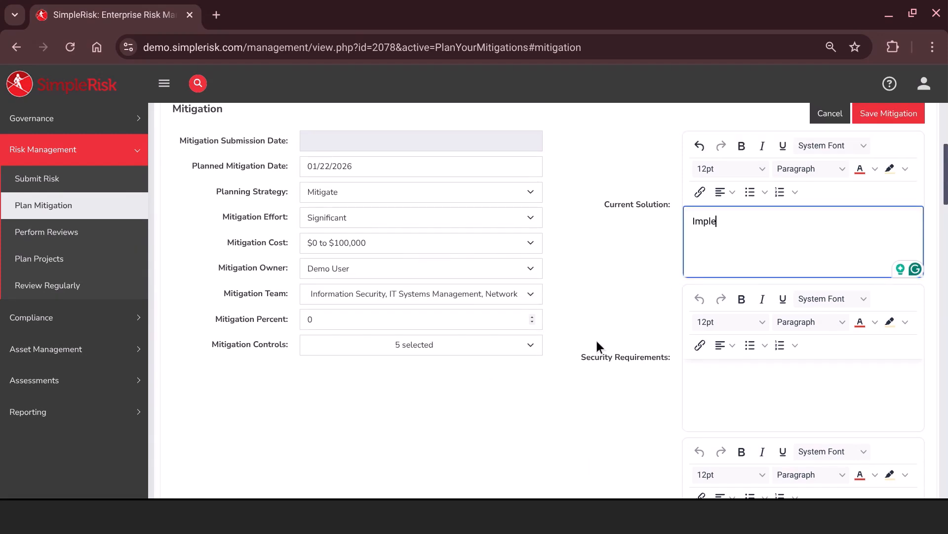
pyautogui.write('ment strong comp')
pyautogui.press('BackSpace')
pyautogui.press('BackSpace')
pyautogui.press('BackSpace')
pyautogui.press('BackSpace')
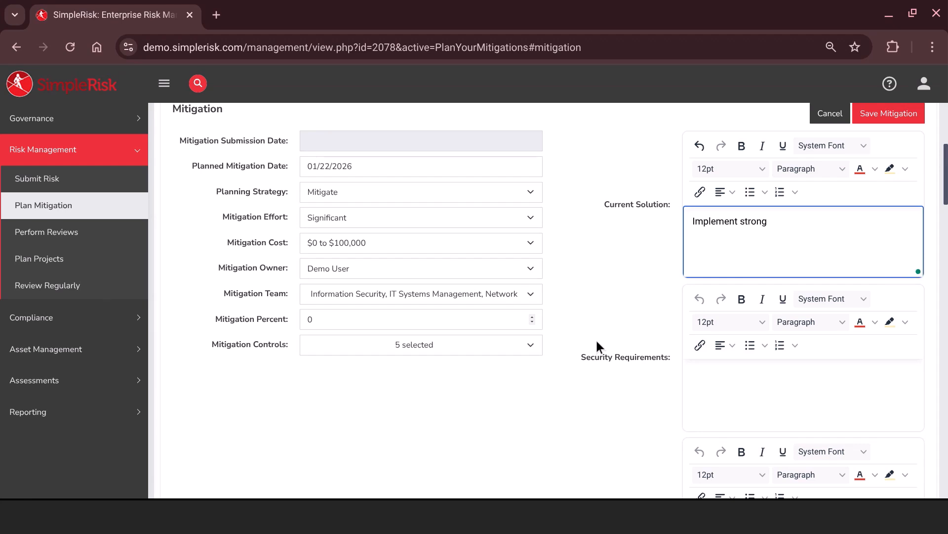
pyautogui.write('password requirements and MFA.')
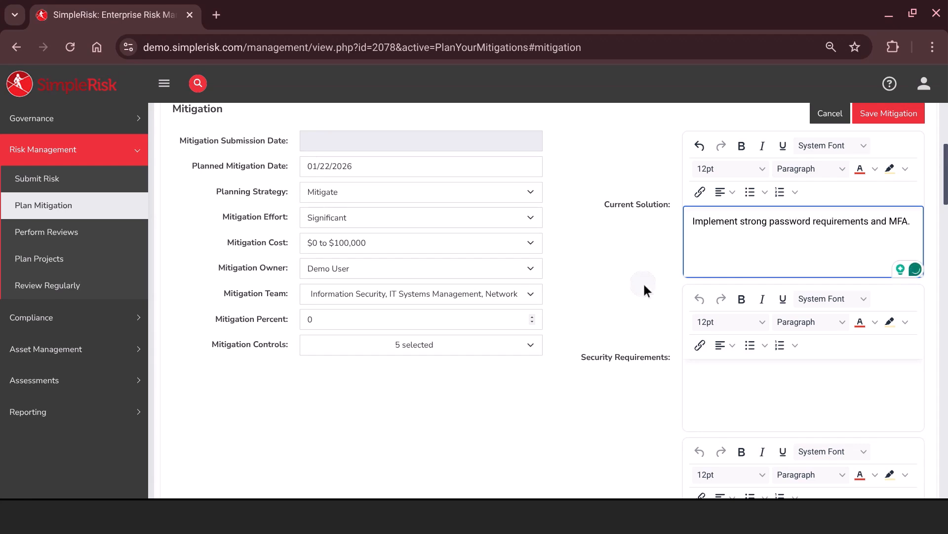
pyautogui.scroll(-2, 643, 283)
pyautogui.click(726, 298)
pyautogui.click(765, 250)
# Step: Write the security recommendations as a bulleted list: "Enforce password complexity", "Implement MFA" and "User awareness training"
pyautogui.scroll(-2, 761, 296)
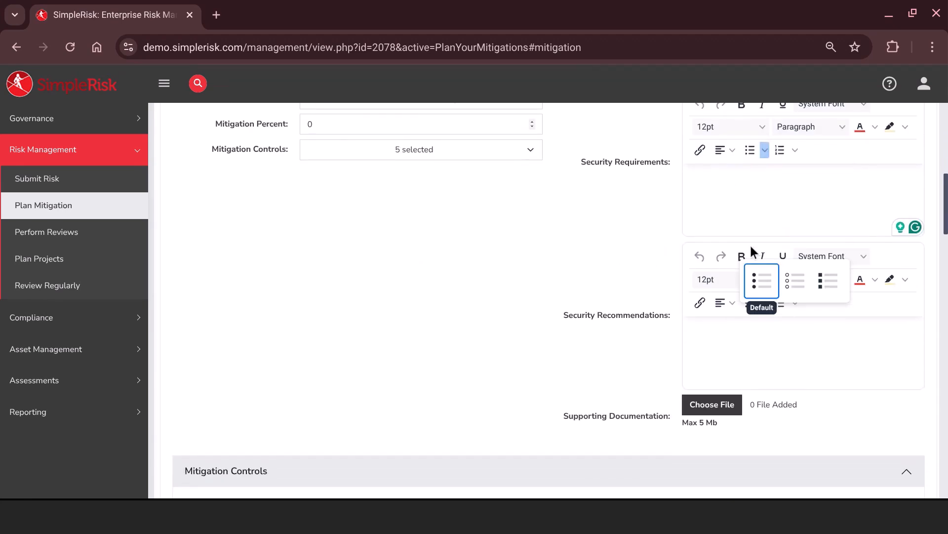
pyautogui.click(765, 300)
pyautogui.click(762, 330)
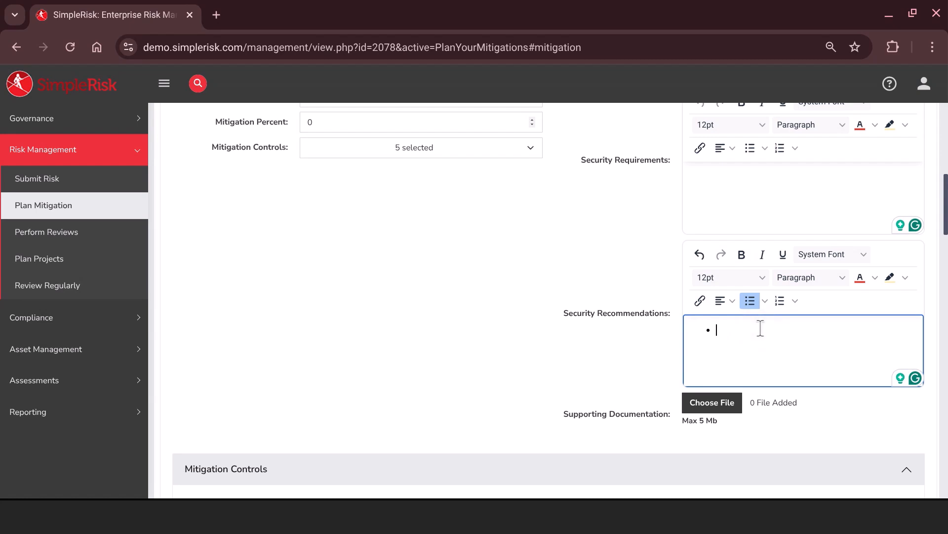
pyautogui.write('Enforce password compl')
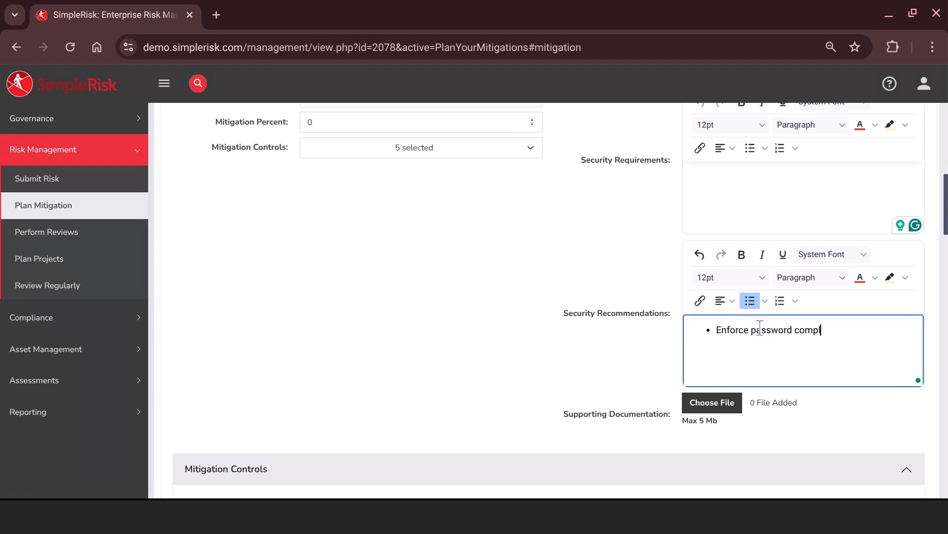
pyautogui.write('Implement MFA')
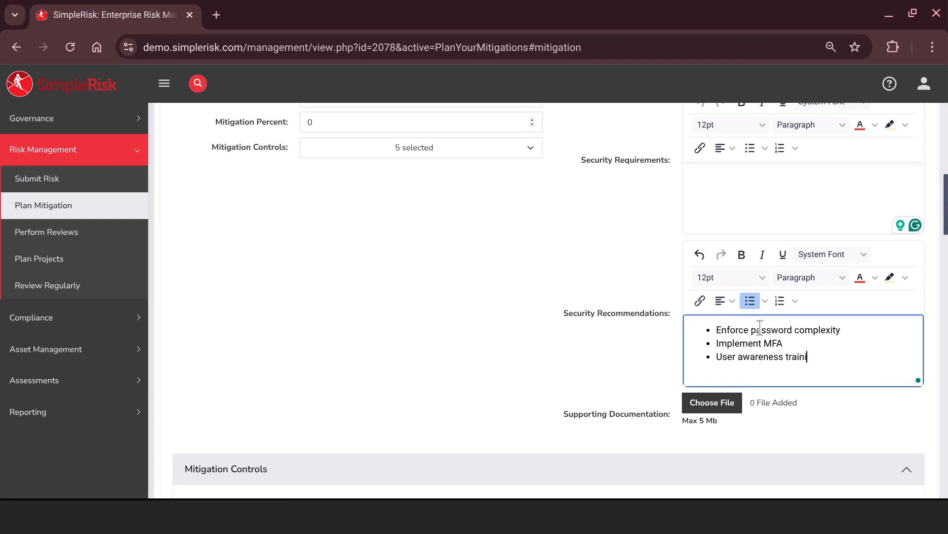
pyautogui.write('ng')
# Step: Check over the completed mitigation form and save the mitigation
pyautogui.scroll(4, 590, 345)
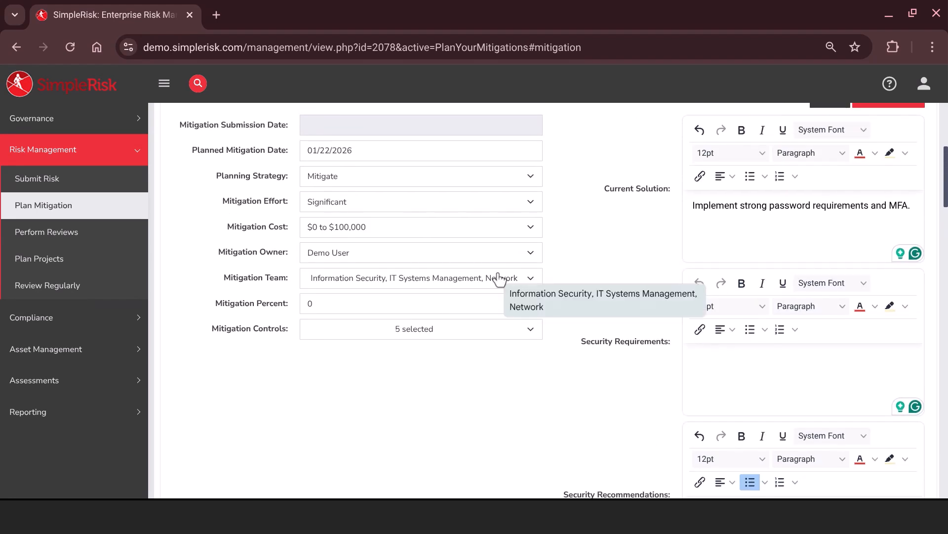
pyautogui.scroll(-1, 500, 275)
pyautogui.scroll(4, 642, 237)
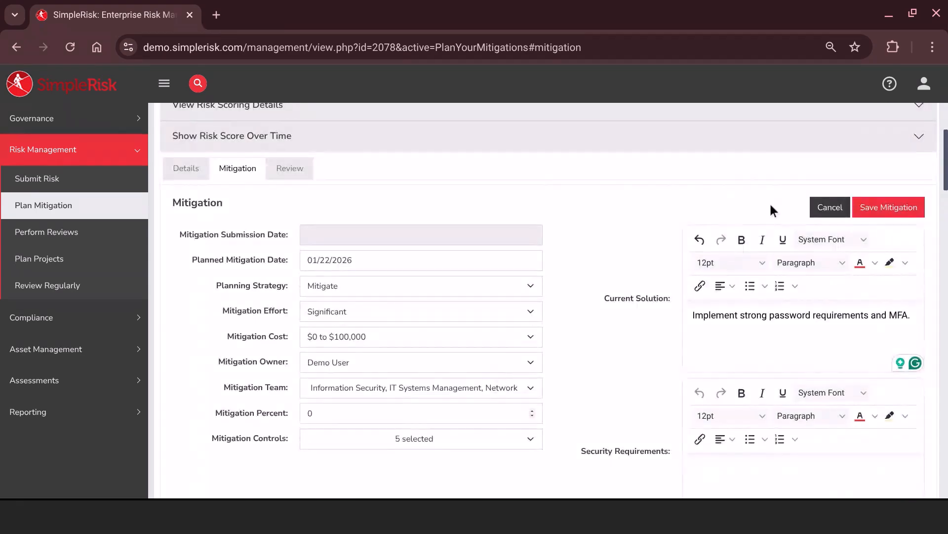
pyautogui.click(891, 206)
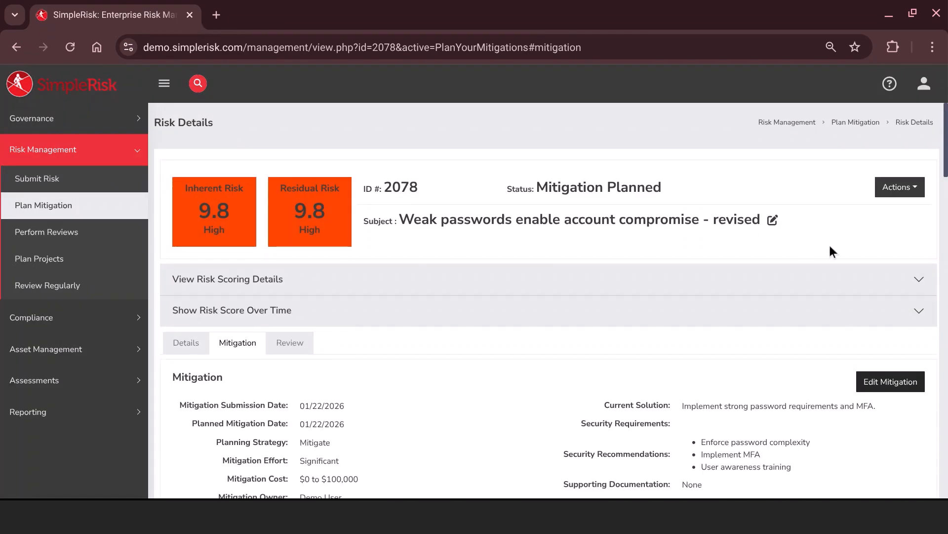
# Step: Start a management review of the risk with the review set to Approve Risk and the next step Accept Until Next Review
pyautogui.click(899, 186)
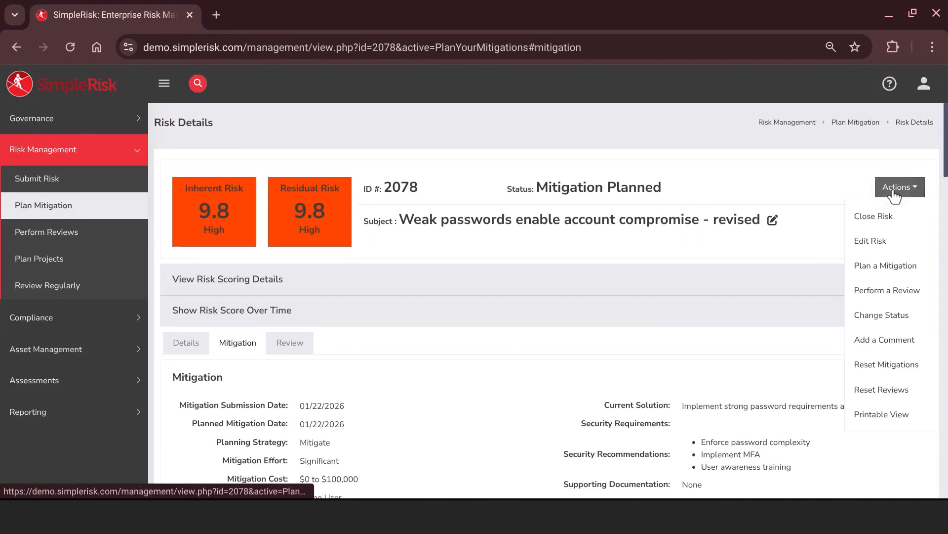
pyautogui.click(906, 292)
pyautogui.scroll(-4, 686, 340)
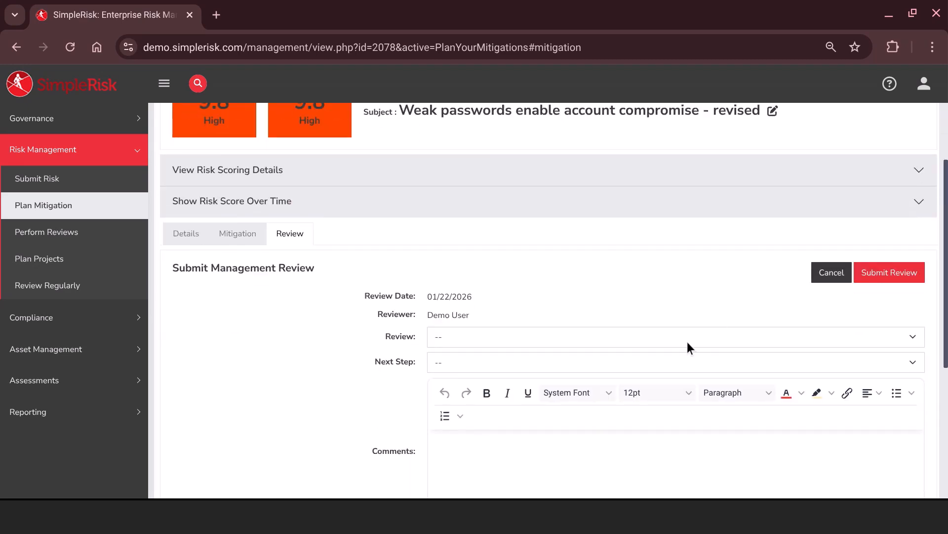
pyautogui.click(693, 253)
pyautogui.click(680, 289)
pyautogui.scroll(-2, 660, 316)
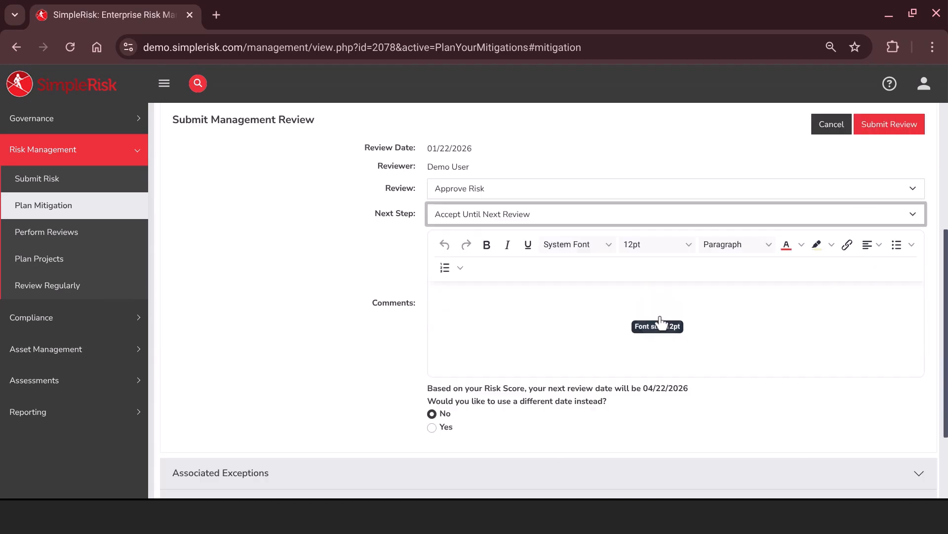
# Step: Enter the review comment "Risk remains valid; mitigation in progress."
pyautogui.click(648, 308)
pyautogui.write('Risk')
pyautogui.press('BackSpace')
pyautogui.press('BackSpace')
pyautogui.press('BackSpace')
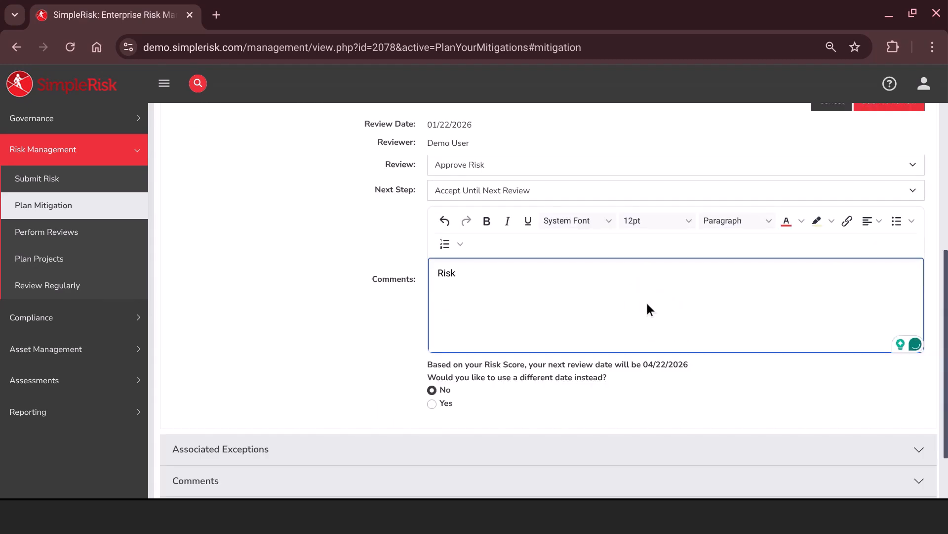
pyautogui.write('remains valid; mitigation in in ')
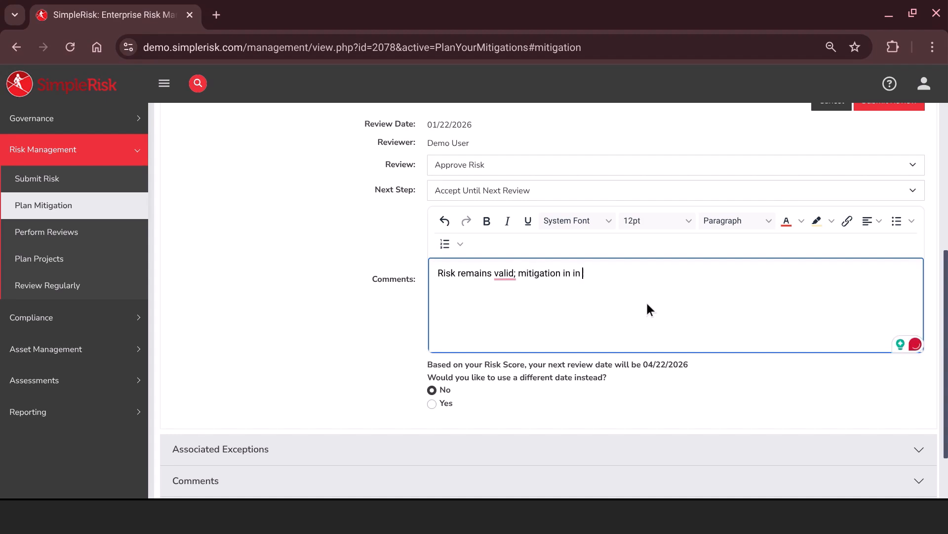
pyautogui.write('progress.')
pyautogui.scroll(-2, 430, 328)
pyautogui.click(582, 208)
pyautogui.press('BackSpace')
pyautogui.press('BackSpace')
pyautogui.press('BackSpace')
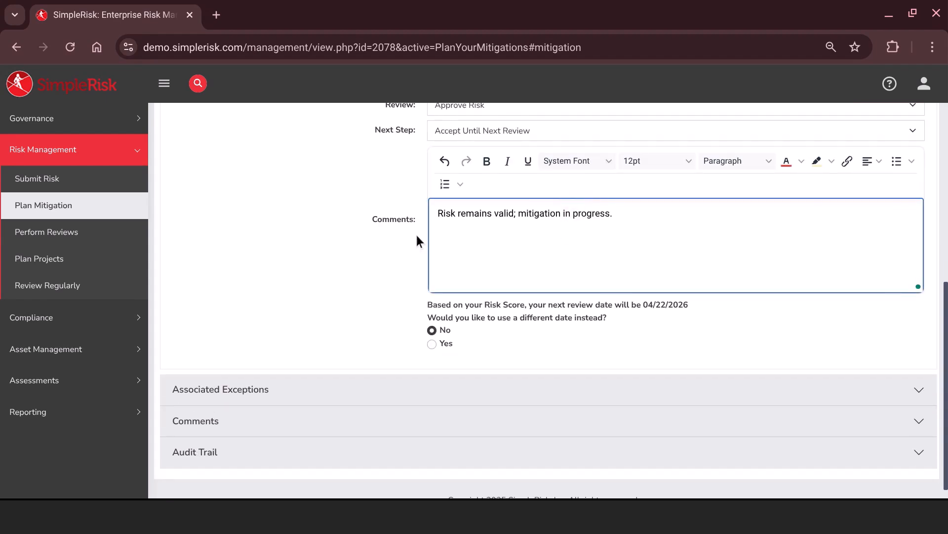
# Step: Submit the management review with the default next review date and look over the saved review
pyautogui.scroll(-1, 369, 230)
pyautogui.scroll(3, 536, 283)
pyautogui.click(883, 140)
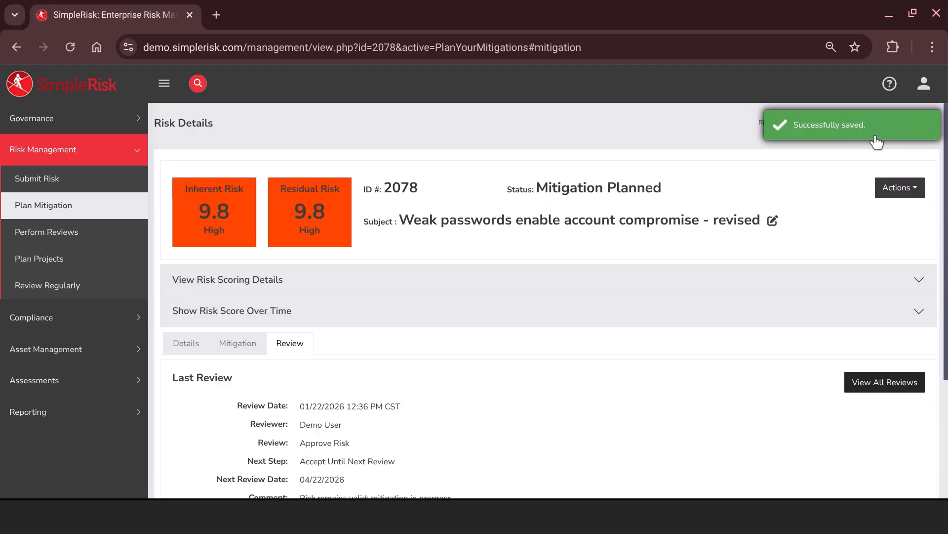
pyautogui.scroll(-2, 665, 317)
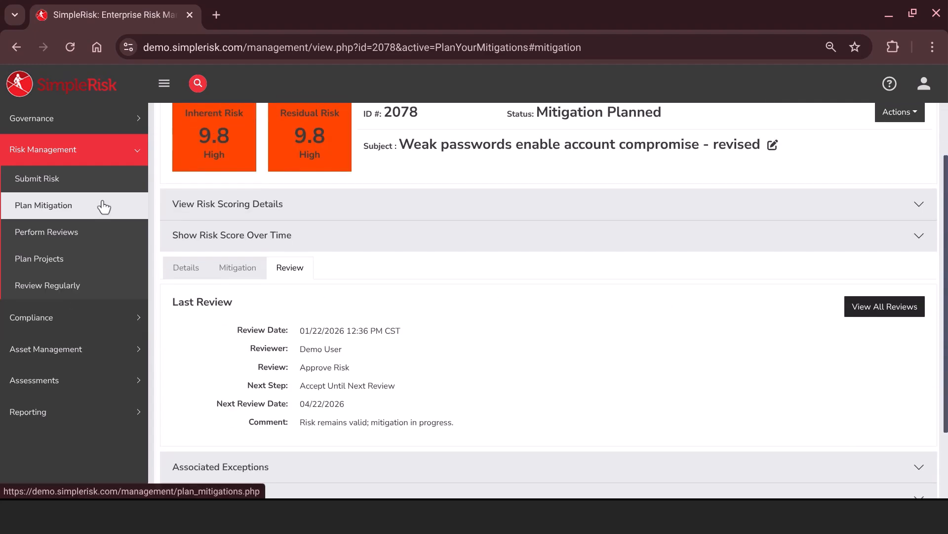
# Step: Start a new risk submission with the subject "Shared passwords among staff"
pyautogui.click(106, 183)
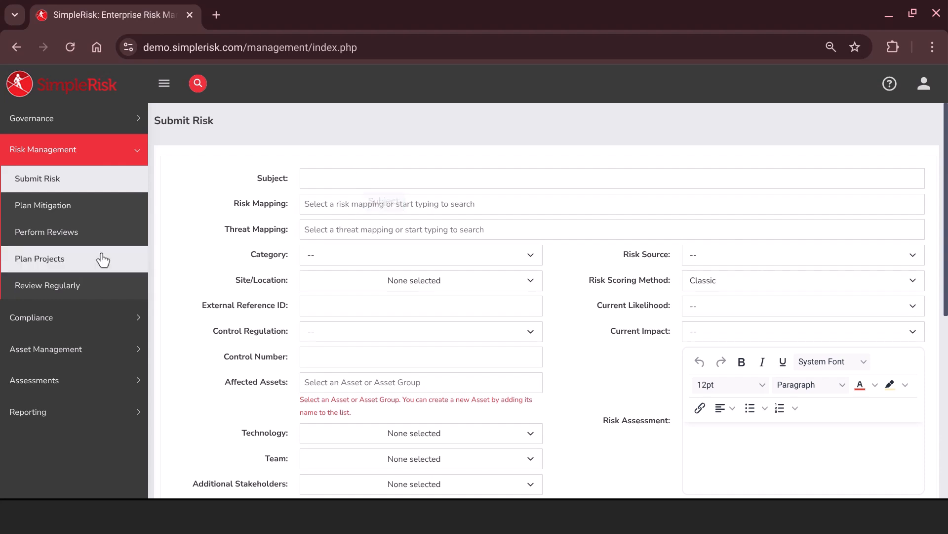
pyautogui.click(355, 173)
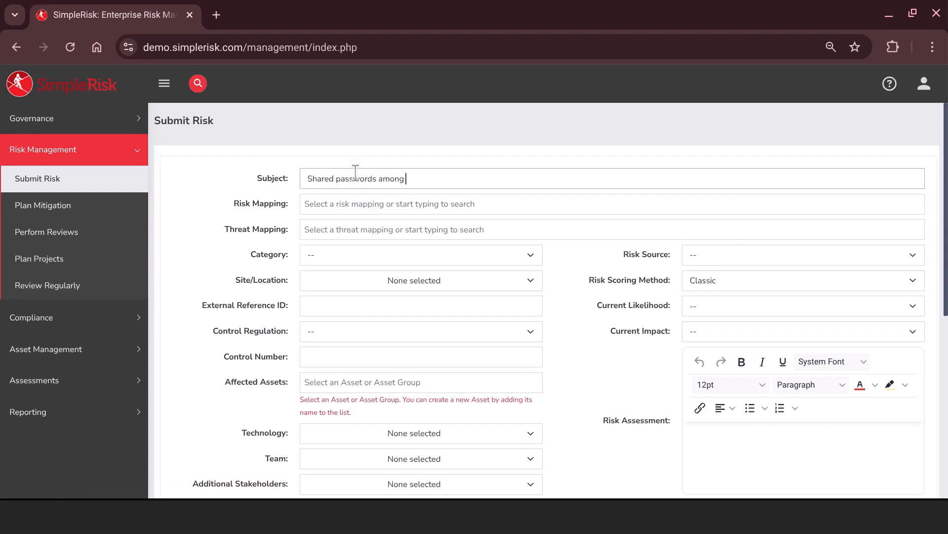
pyautogui.write('Shared passwords among staff')
# Step: Map the new risk to the Access Control risks R-AC-1, R-AC-3 Privilege escalation and R-AC-4 Unauthorized access
pyautogui.click(402, 207)
pyautogui.click(397, 245)
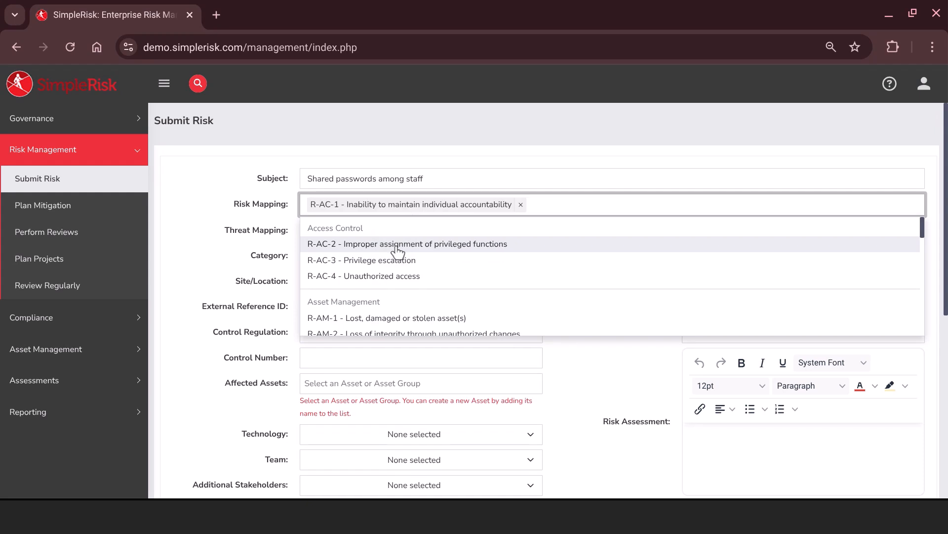
pyautogui.click(406, 262)
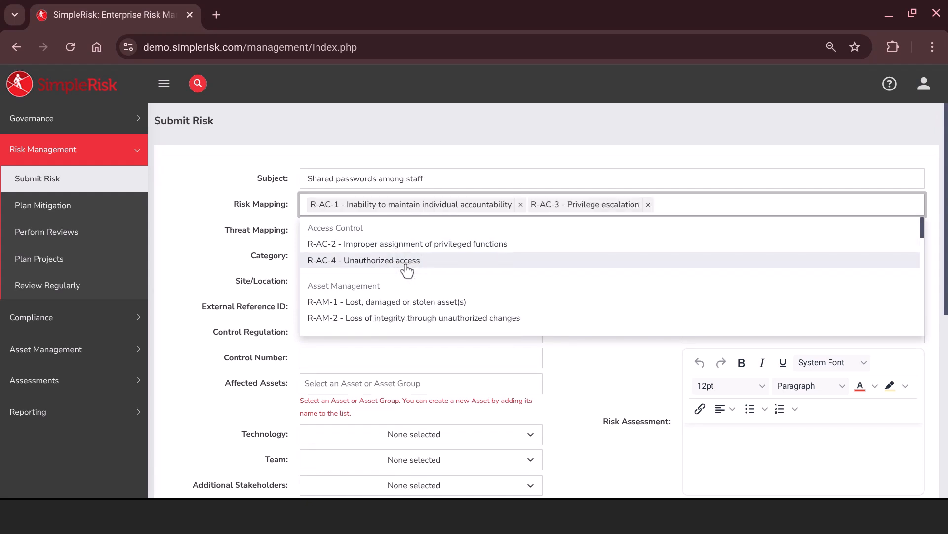
pyautogui.click(407, 267)
# Step: Add R-AM-2 Loss of integrity through unauthorized changes, R-BC-2 Data loss / corruption and R-BC-5 to the risk mapping
pyautogui.scroll(-1, 558, 256)
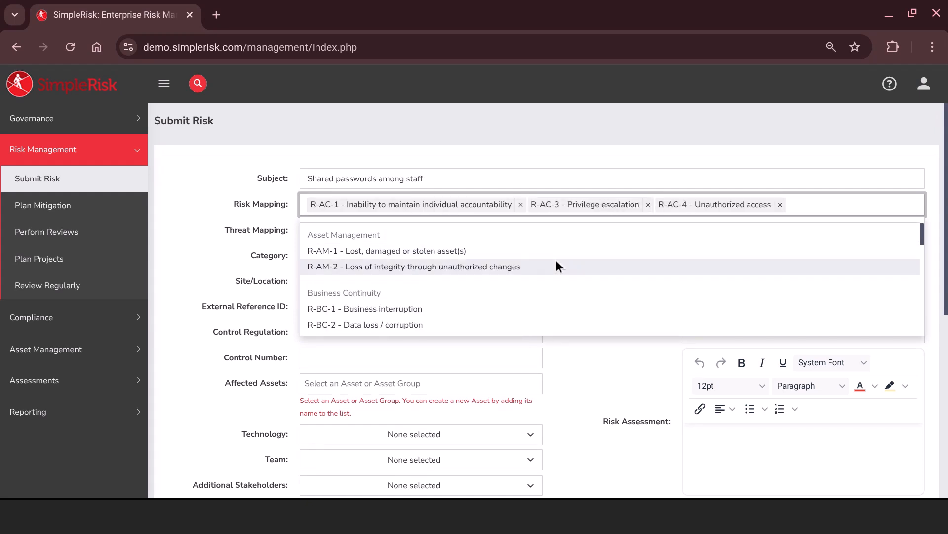
pyautogui.click(556, 267)
pyautogui.scroll(-2, 546, 284)
pyautogui.click(555, 277)
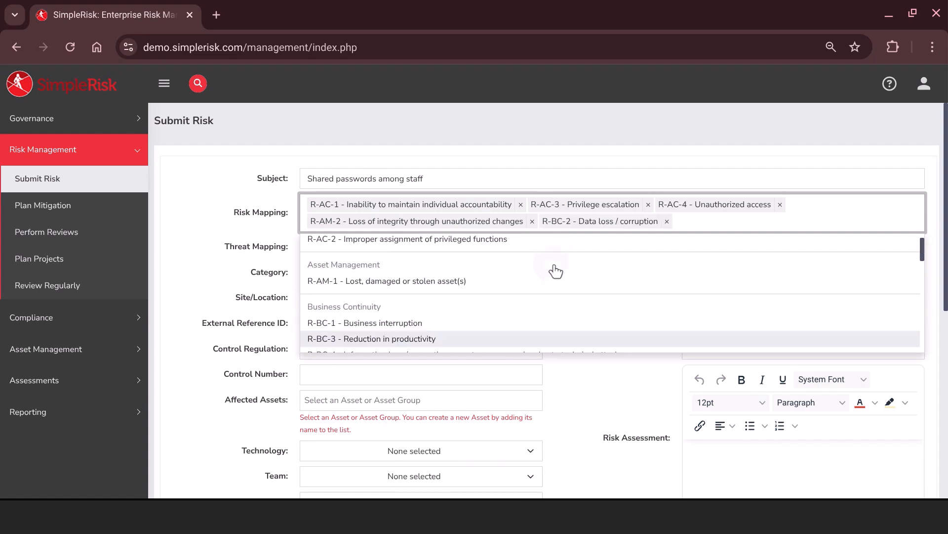
pyautogui.scroll(-2, 556, 271)
pyautogui.click(555, 285)
# Step: Extend the risk mapping with R-EX-4 Diminished reputation, R-EX-5 Fines and judgements, R-GV-4 Inadequate internal practices and R-SA-2 Lack of a security-minded workforce
pyautogui.scroll(-3, 555, 289)
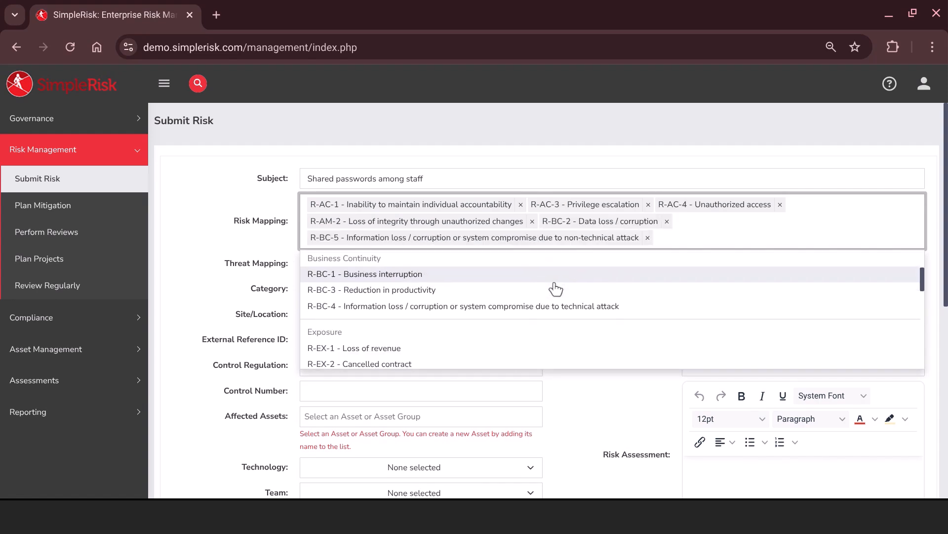
pyautogui.click(535, 309)
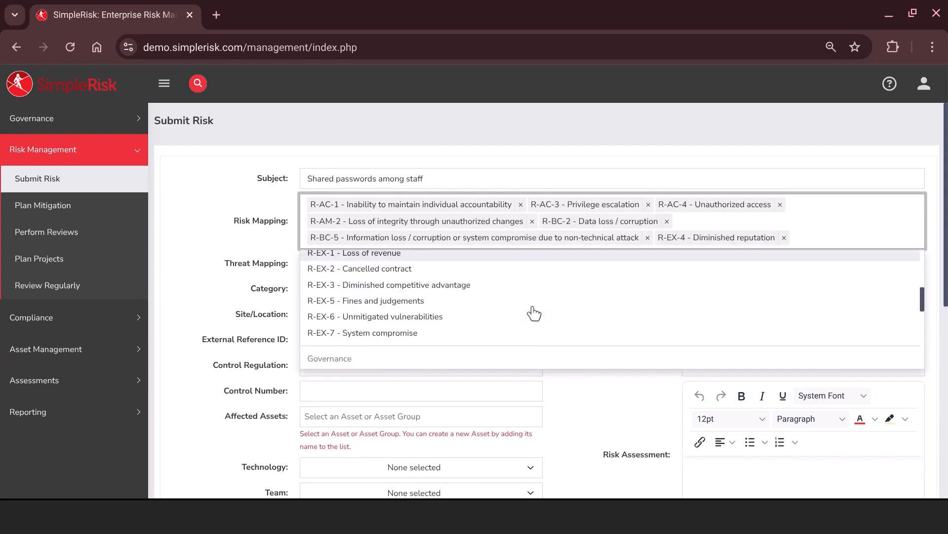
pyautogui.scroll(-2, 535, 311)
pyautogui.click(534, 267)
pyautogui.scroll(-3, 538, 332)
pyautogui.click(538, 349)
pyautogui.scroll(-5, 525, 269)
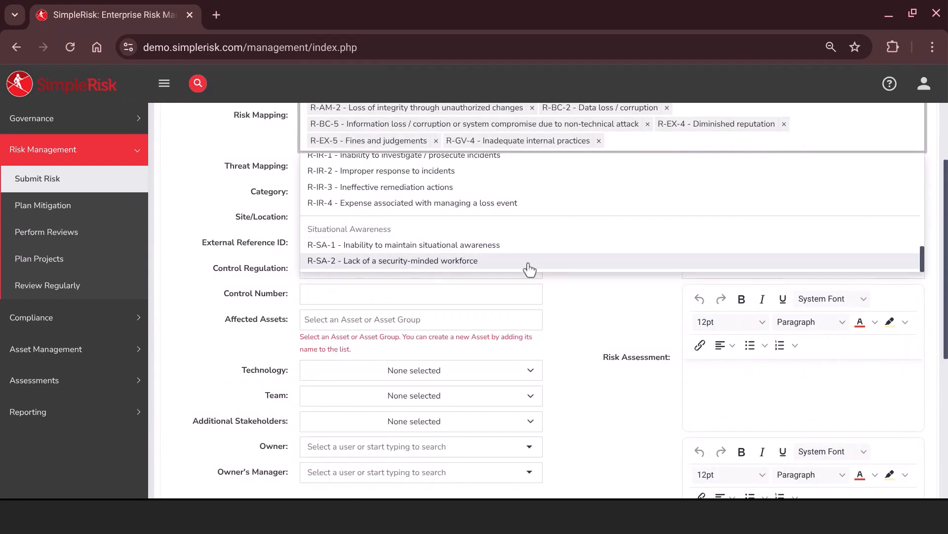
pyautogui.click(525, 269)
# Step: Set threat mapping Hacking & Other Cybersecurity Crimes, category Access Management, control regulation ISO 27001, and affected assets Hardare assets, Servers and Corporate Email System
pyautogui.click(493, 254)
pyautogui.click(403, 239)
pyautogui.click(420, 278)
pyautogui.click(441, 352)
# Step: Assign the teams Information Security, IT Systems Management and Windows, four additional stakeholders, and Demo User as the risk's owner
pyautogui.scroll(-2, 468, 346)
pyautogui.click(451, 257)
pyautogui.click(451, 309)
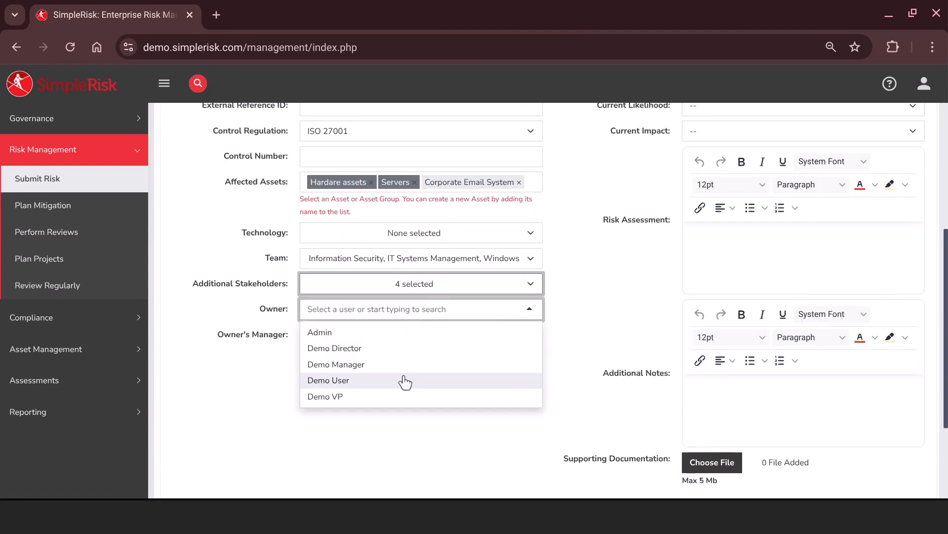
pyautogui.click(402, 380)
# Step: Set the risk source to People and score with CVSS, using Complete confidentiality and integrity impact and Partial availability impact
pyautogui.scroll(2, 402, 380)
pyautogui.click(790, 158)
pyautogui.click(790, 182)
pyautogui.click(692, 344)
pyautogui.click(692, 373)
# Step: Set the temporal exploitability metric to Functional exploit exists and choose a remediation level
pyautogui.scroll(-2, 614, 350)
pyautogui.click(635, 316)
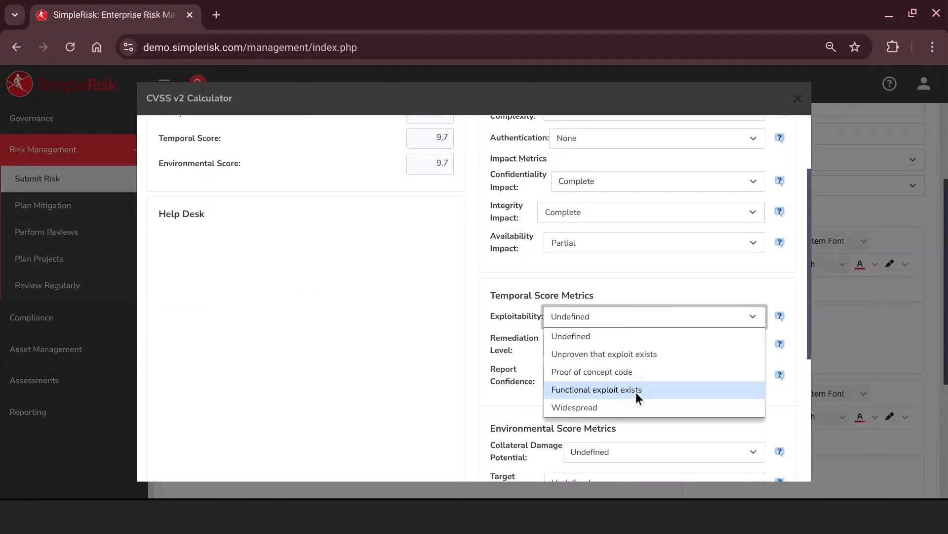
pyautogui.click(636, 392)
pyautogui.scroll(-2, 635, 392)
pyautogui.click(642, 255)
pyautogui.click(600, 328)
# Step: Set collateral damage potential to High, target distribution to Medium (26-75%), confidentiality and integrity requirements to High, and availability requirement to Low
pyautogui.scroll(-2, 495, 315)
pyautogui.click(642, 246)
pyautogui.click(627, 356)
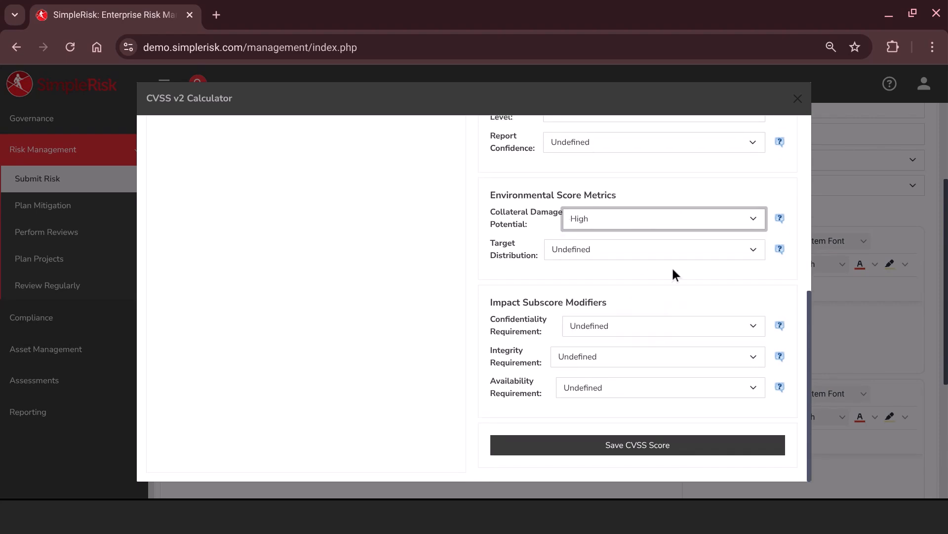
pyautogui.click(657, 249)
pyautogui.click(662, 326)
pyautogui.click(657, 356)
pyautogui.click(607, 428)
pyautogui.click(657, 388)
pyautogui.click(615, 424)
# Step: Change the collateral damage potential, save the CVSS score and submit the risk
pyautogui.scroll(2, 665, 282)
pyautogui.scroll(-2, 684, 247)
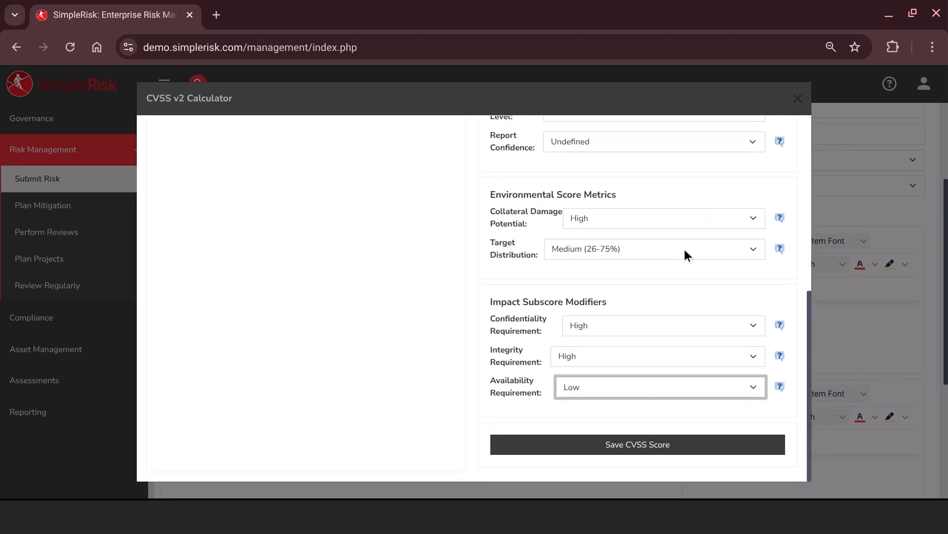
pyautogui.click(665, 218)
pyautogui.click(642, 291)
pyautogui.click(644, 446)
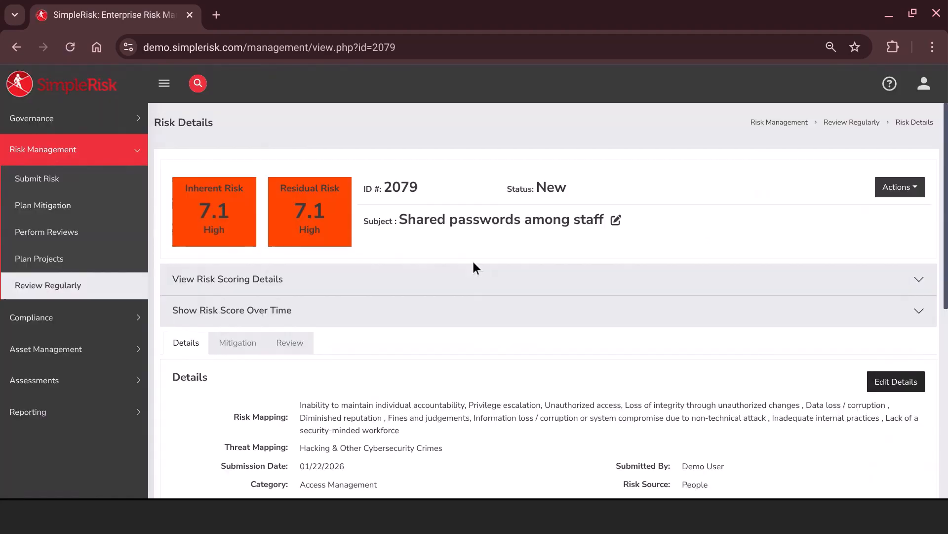
# Step: Open the "Shared passwords among staff" risk from the mitigation planning list sorted by ID and start editing its mitigation
pyautogui.click(127, 208)
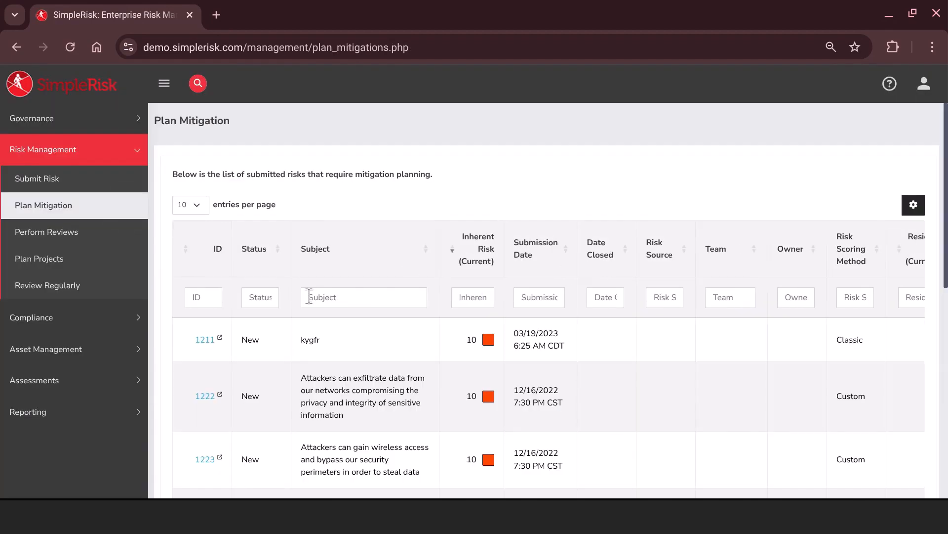
pyautogui.click(212, 248)
pyautogui.scroll(-2, 212, 263)
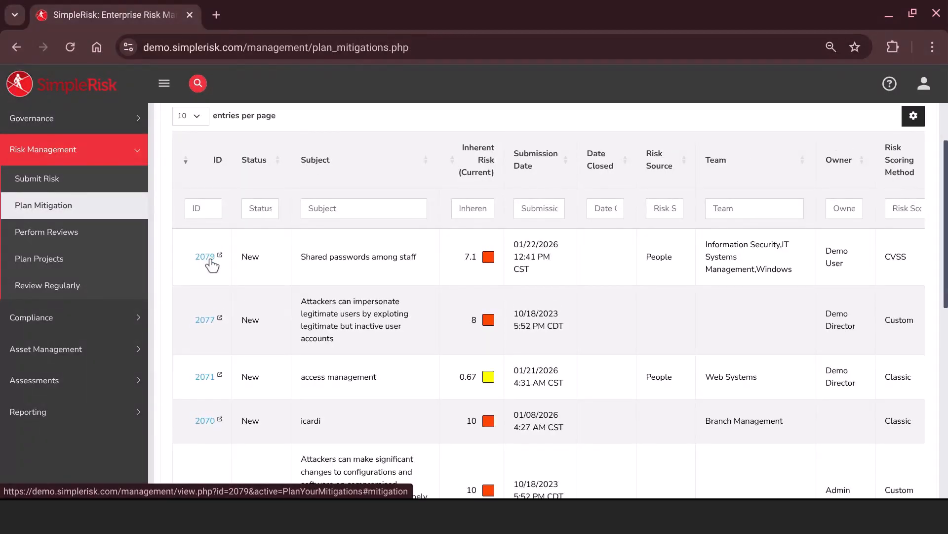
pyautogui.click(212, 265)
pyautogui.scroll(-2, 745, 334)
pyautogui.click(891, 258)
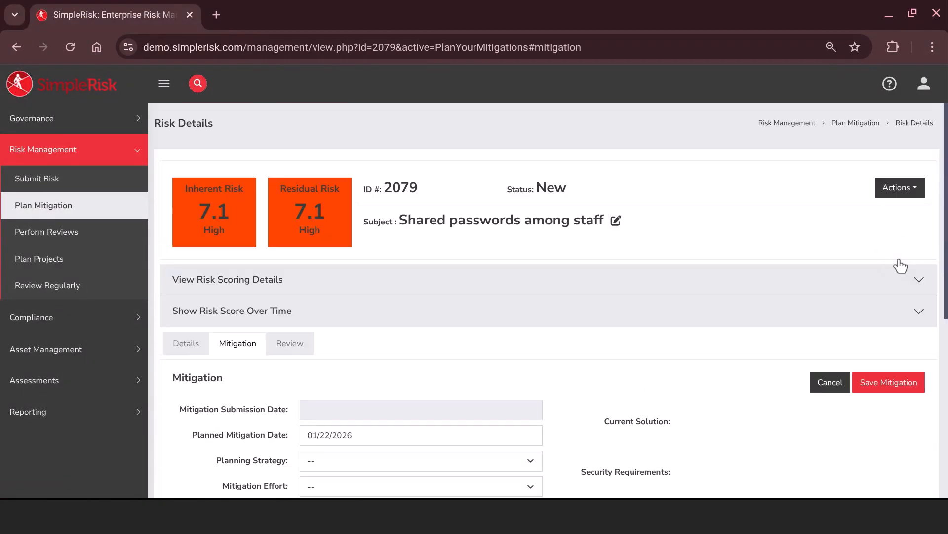
# Step: Set the planning strategy to Research, mitigation effort to Exceptional, mitigation cost to $100,001 to $200,000 and mitigation percent to 20
pyautogui.scroll(-5, 514, 301)
pyautogui.click(425, 180)
pyautogui.click(400, 253)
pyautogui.click(444, 205)
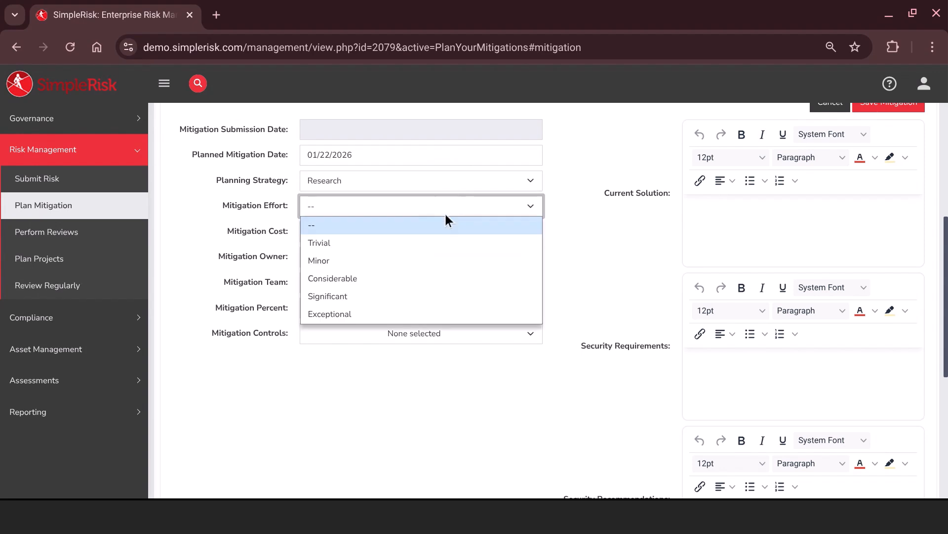
pyautogui.click(371, 315)
pyautogui.click(422, 231)
pyautogui.click(433, 268)
pyautogui.click(427, 311)
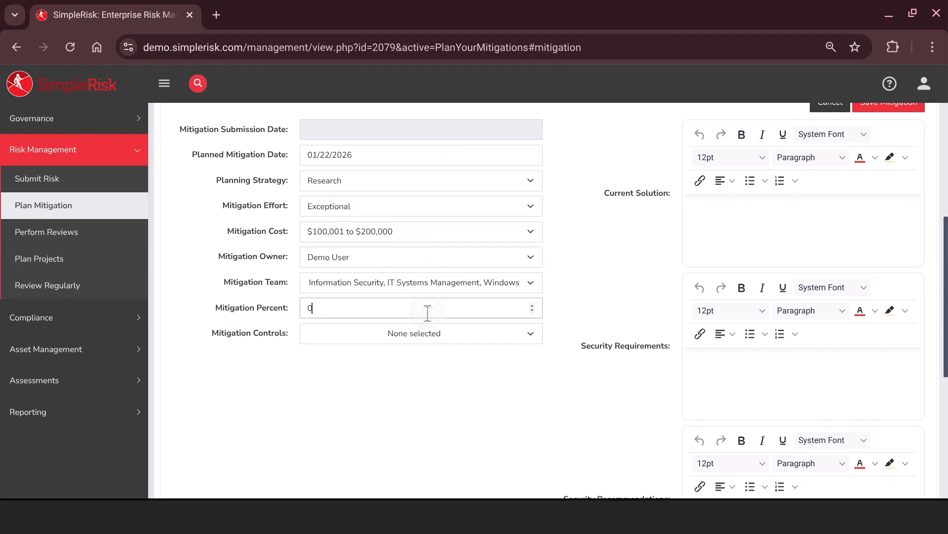
# Step: Add the mitigation controls IAC-01: Identity & Access Management (IAM) and SAT-03.7: Continuing Professional Education (CPE)
pyautogui.click(405, 339)
pyautogui.click(425, 186)
pyautogui.write('iac')
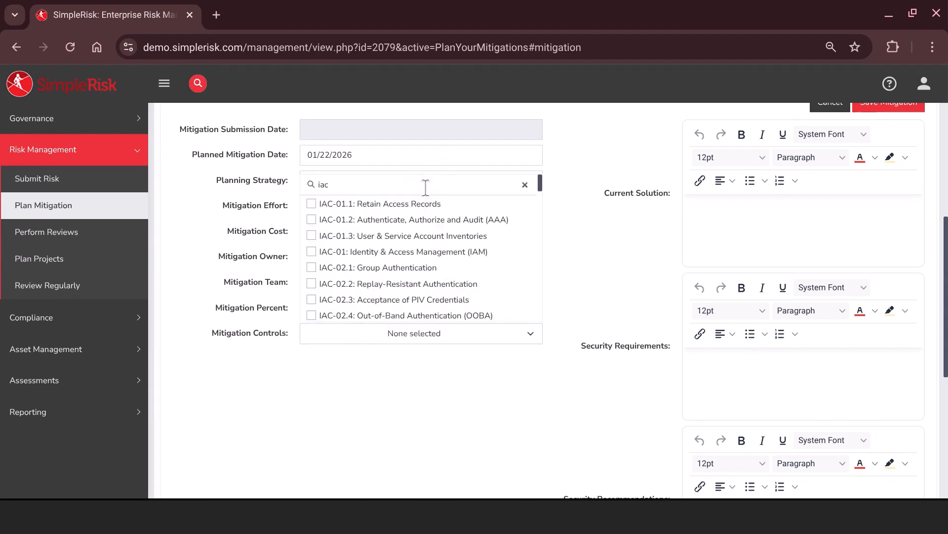
pyautogui.click(399, 251)
pyautogui.write('educa')
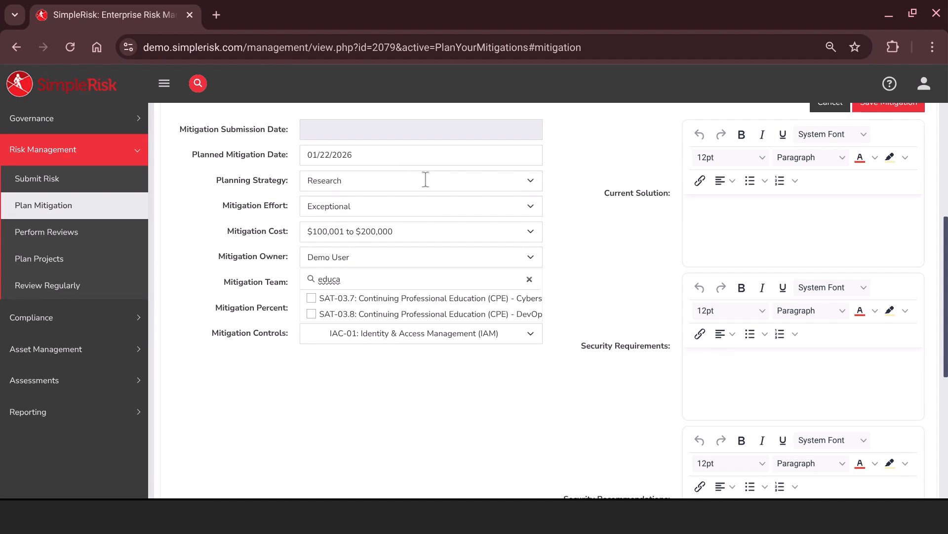
pyautogui.click(398, 300)
# Step: Search the mitigation controls for "trai" and add BCD-03.2: Automated Training Environments and IRO-12.2: Training
pyautogui.hotkey('ctrl', 'a')
pyautogui.press('BackSpace')
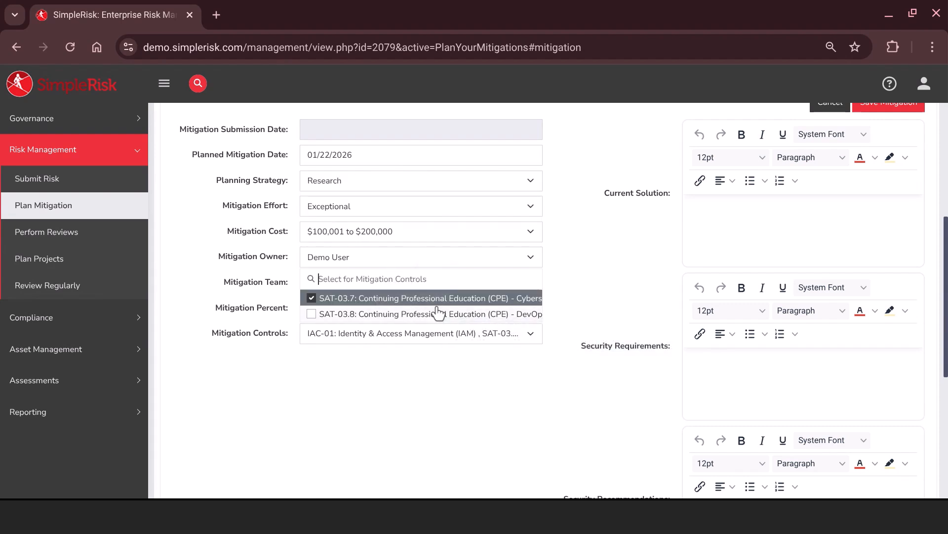
pyautogui.write('trai')
pyautogui.scroll(-1, 444, 250)
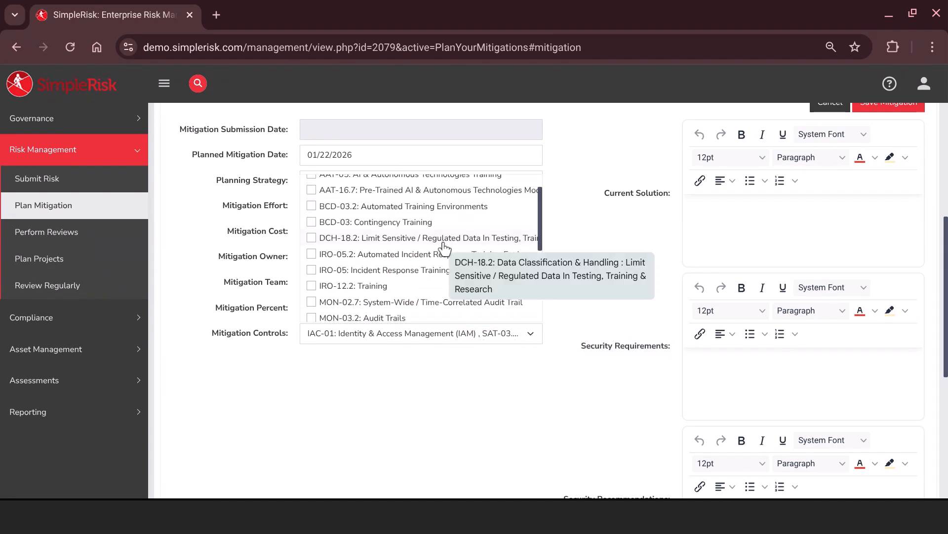
pyautogui.click(462, 208)
pyautogui.click(460, 286)
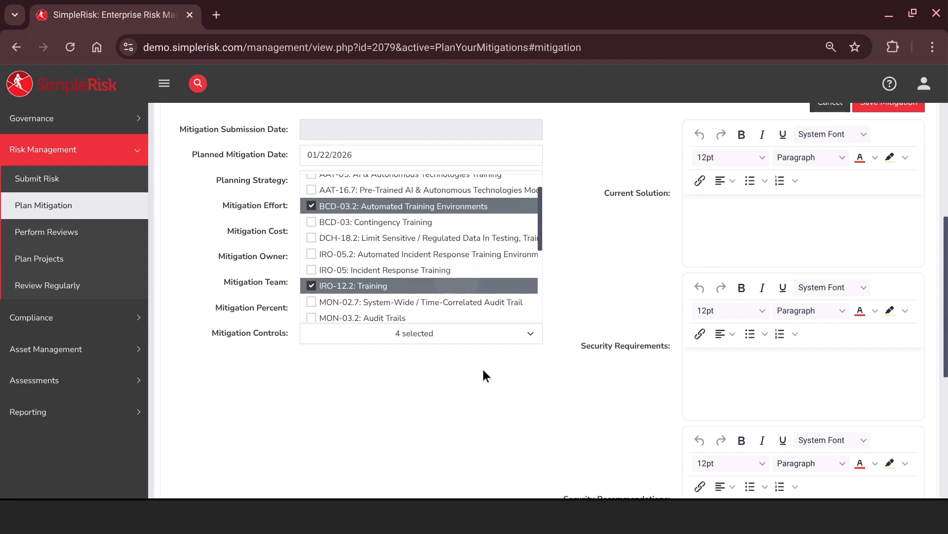
pyautogui.click(482, 367)
# Step: Enter the current solution as a bullet reading "Implement encryption, authentication, zero trust access, network segmentation"
pyautogui.scroll(-2, 641, 301)
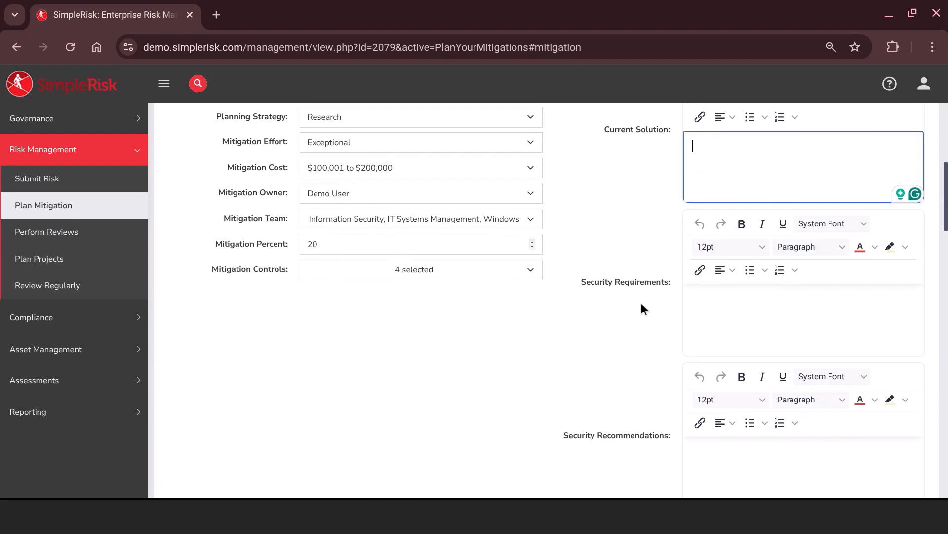
pyautogui.click(765, 117)
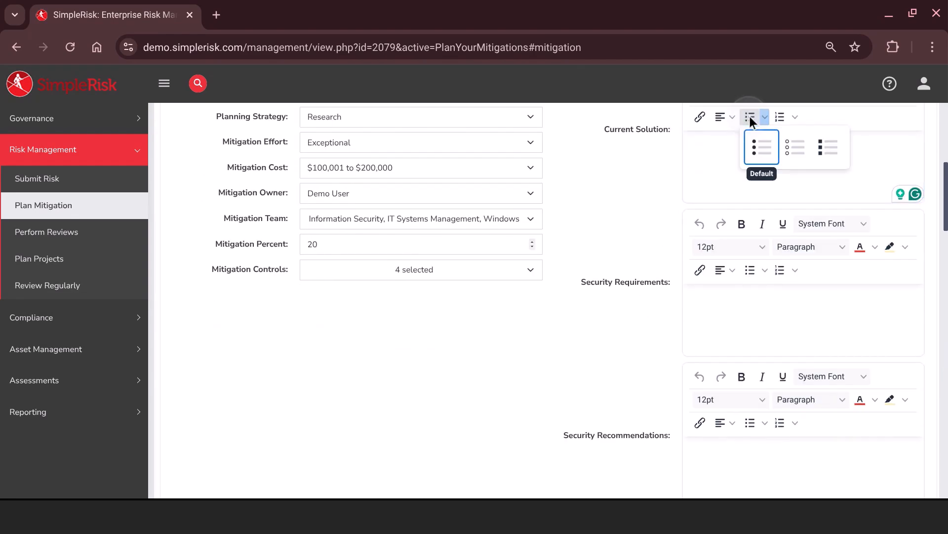
pyautogui.click(746, 144)
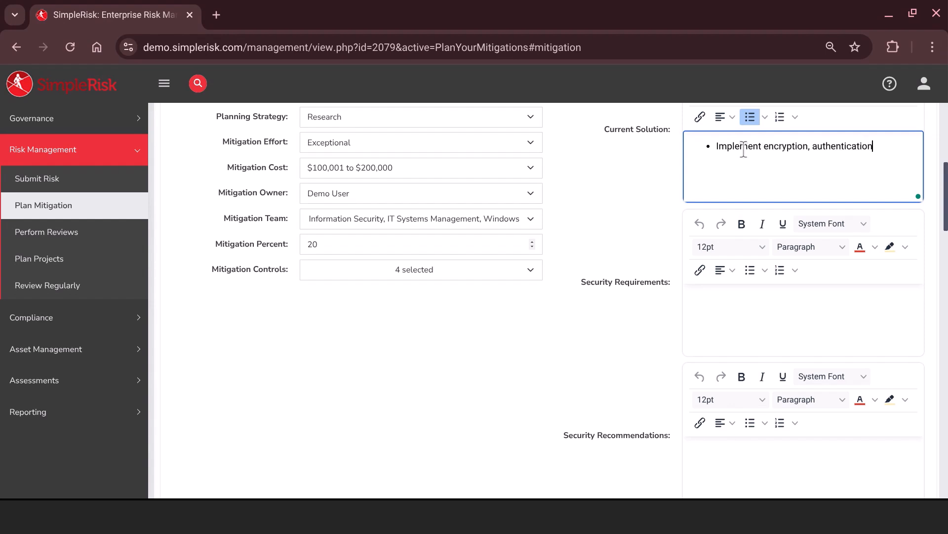
pyautogui.write('zero trust access, network segmana')
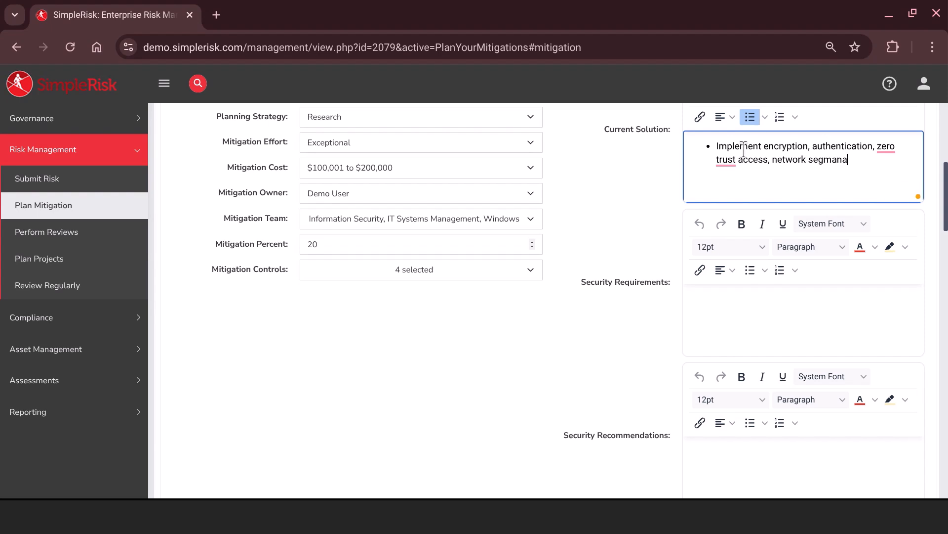
pyautogui.press('BackSpace')
pyautogui.press('BackSpace')
pyautogui.press('BackSpace')
pyautogui.write('entation, s')
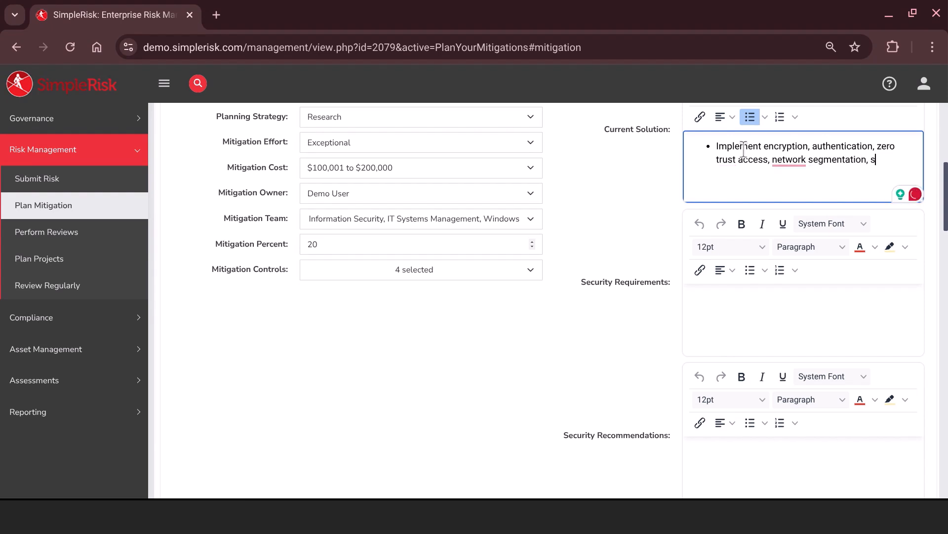
pyautogui.write('ignal manage')
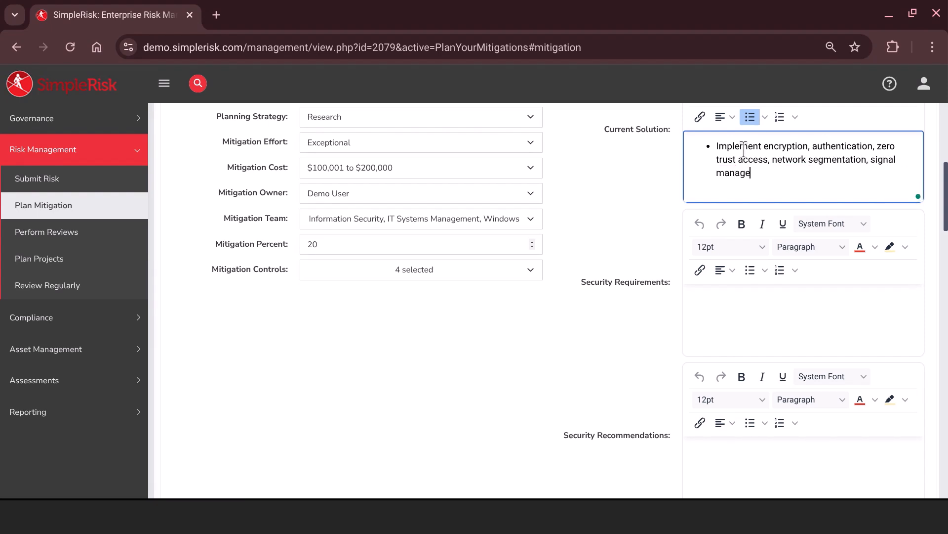
pyautogui.press('BackSpace')
pyautogui.press('BackSpace')
pyautogui.press('BackSpace')
pyautogui.press('BackSpace')
pyautogui.press('BackSpace')
pyautogui.press('BackSpace')
pyautogui.press('BackSpace')
pyautogui.press('BackSpace')
pyautogui.press('BackSpace')
pyautogui.press('BackSpace')
pyautogui.press('BackSpace')
pyautogui.press('BackSpace')
pyautogui.press('BackSpace')
pyautogui.press('BackSpace')
pyautogui.press('BackSpace')
pyautogui.press('BackSpace')
pyautogui.press('BackSpace')
pyautogui.press('BackSpace')
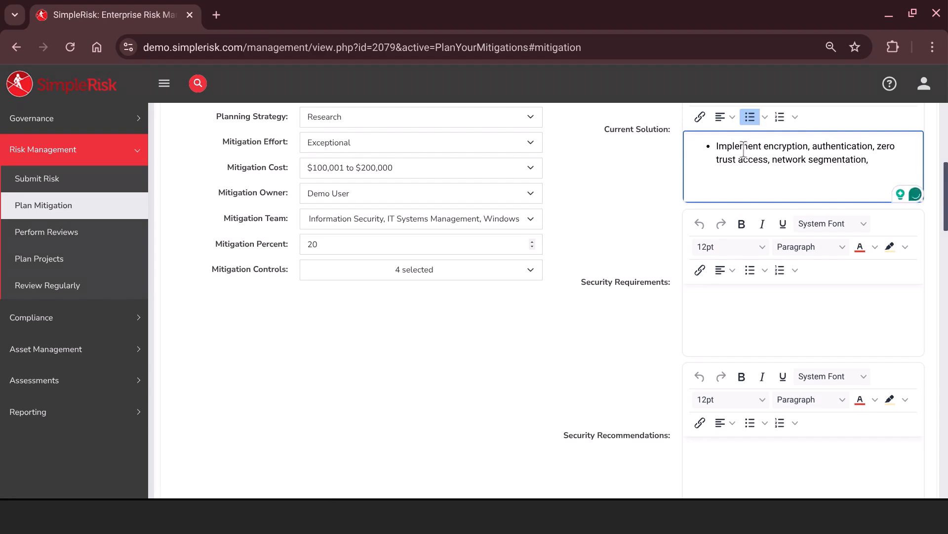
pyautogui.write('device')
pyautogui.press('BackSpace')
pyautogui.press('BackSpace')
pyautogui.press('BackSpace')
pyautogui.press('BackSpace')
pyautogui.press('BackSpace')
pyautogui.press('BackSpace')
# Step: Remove the trailing comma from the current solution and save the mitigation
pyautogui.press('BackSpace')
pyautogui.press('BackSpace')
pyautogui.click(704, 226)
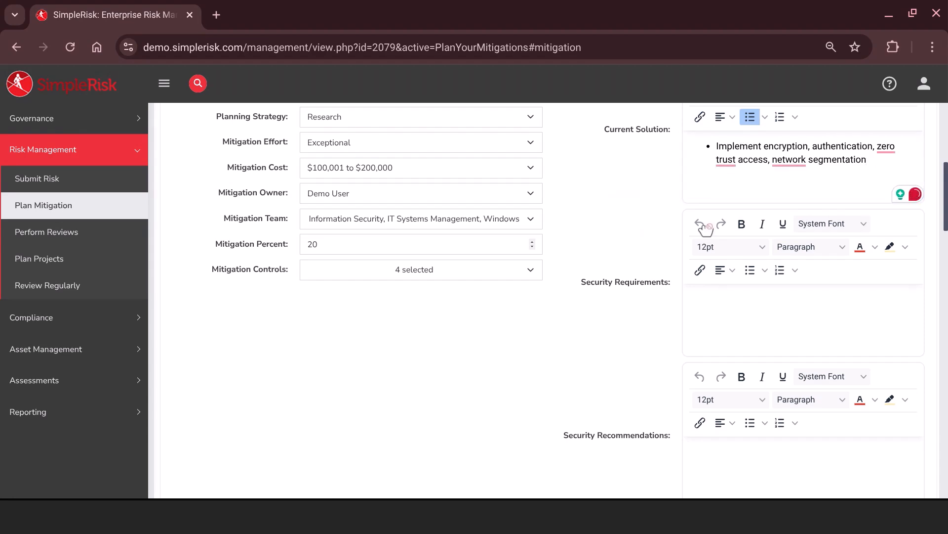
pyautogui.scroll(-4, 636, 223)
pyautogui.scroll(5, 618, 364)
pyautogui.scroll(3, 620, 372)
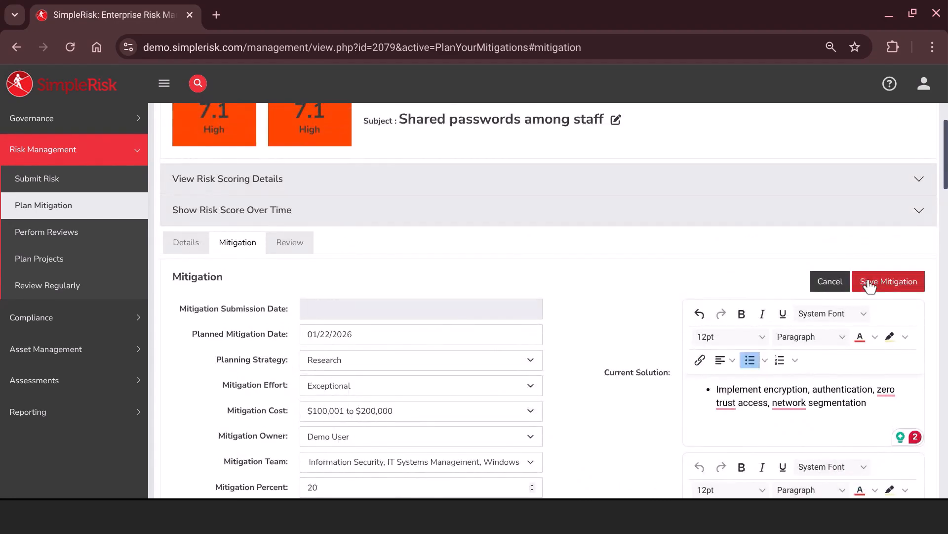
pyautogui.click(889, 283)
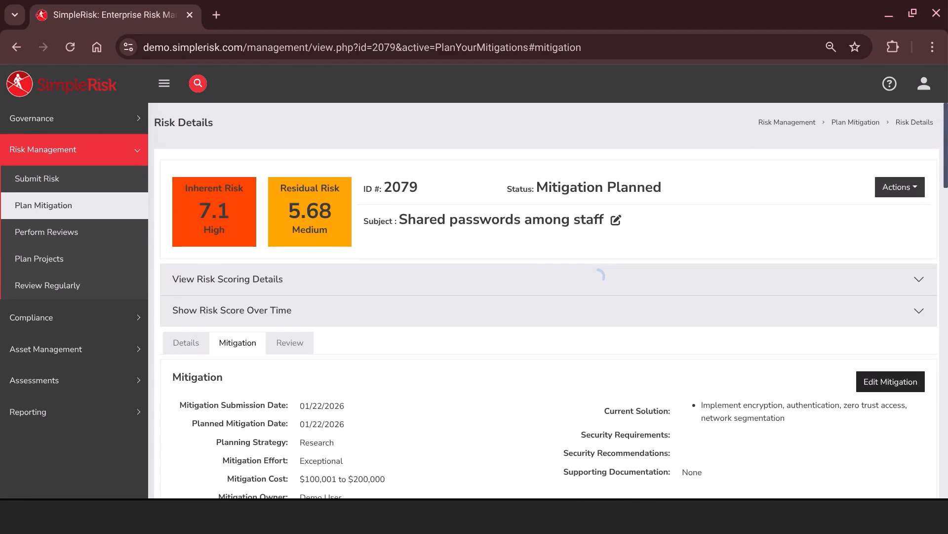
# Step: Sort the regular review list by ID, look over the shared-passwords risk's mitigation columns and open its management review
pyautogui.click(88, 286)
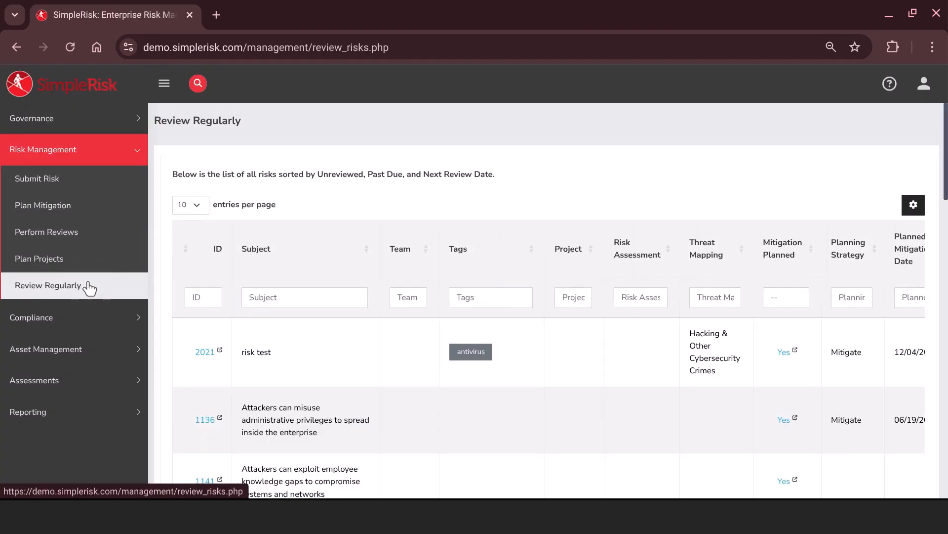
pyautogui.click(193, 251)
pyautogui.scroll(-4, 195, 259)
pyautogui.scroll(-5, 208, 260)
pyautogui.scroll(1, 232, 296)
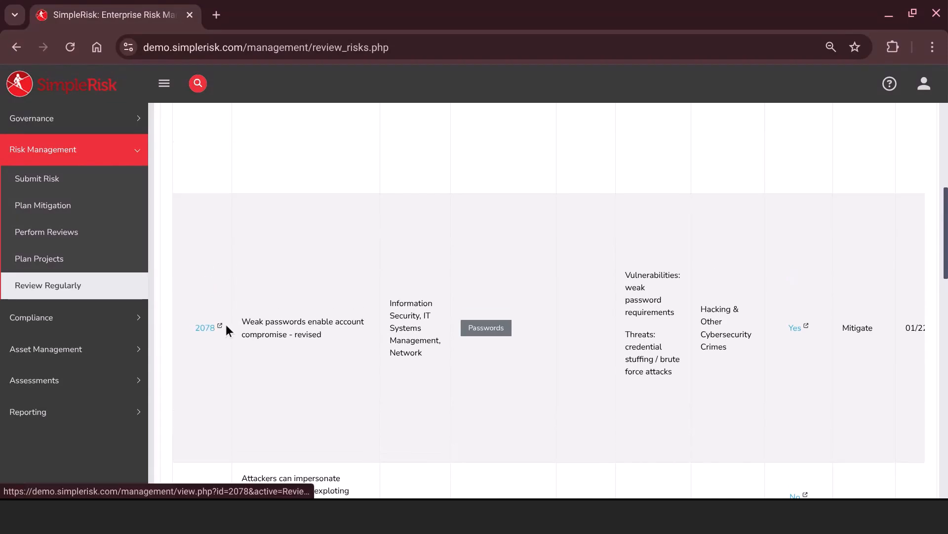
pyautogui.hscroll(10, 473, 336)
pyautogui.scroll(5, 577, 351)
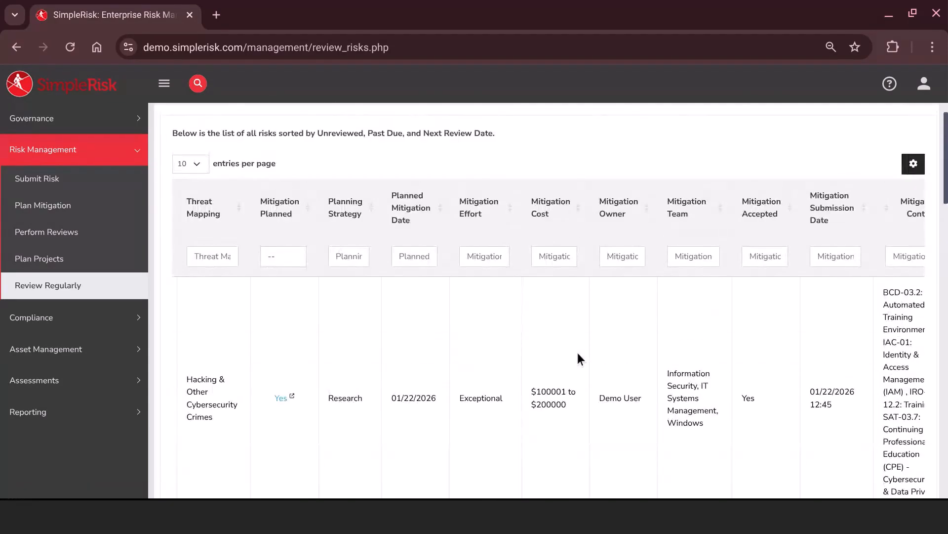
pyautogui.scroll(-2, 576, 350)
pyautogui.hscroll(13, 577, 351)
pyautogui.scroll(4, 576, 351)
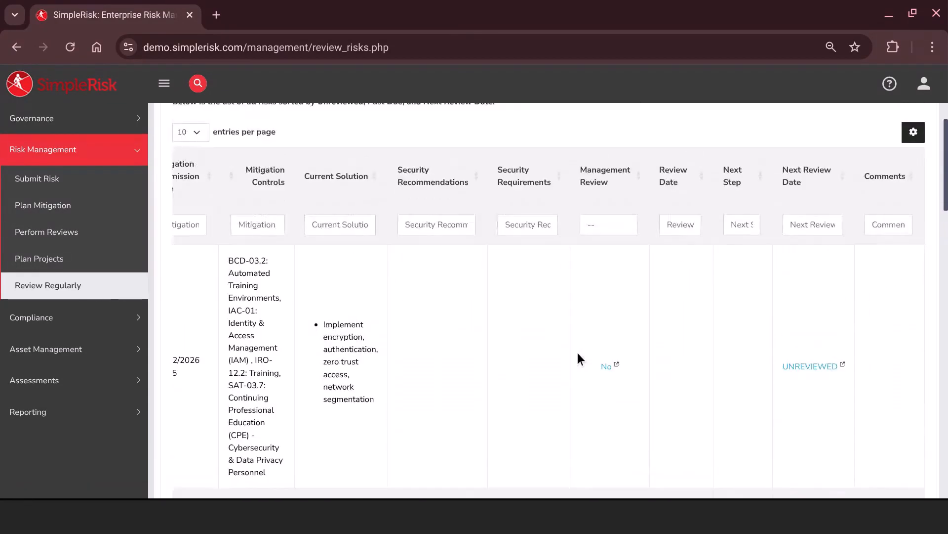
pyautogui.scroll(-5, 577, 351)
pyautogui.scroll(5, 579, 358)
pyautogui.click(606, 385)
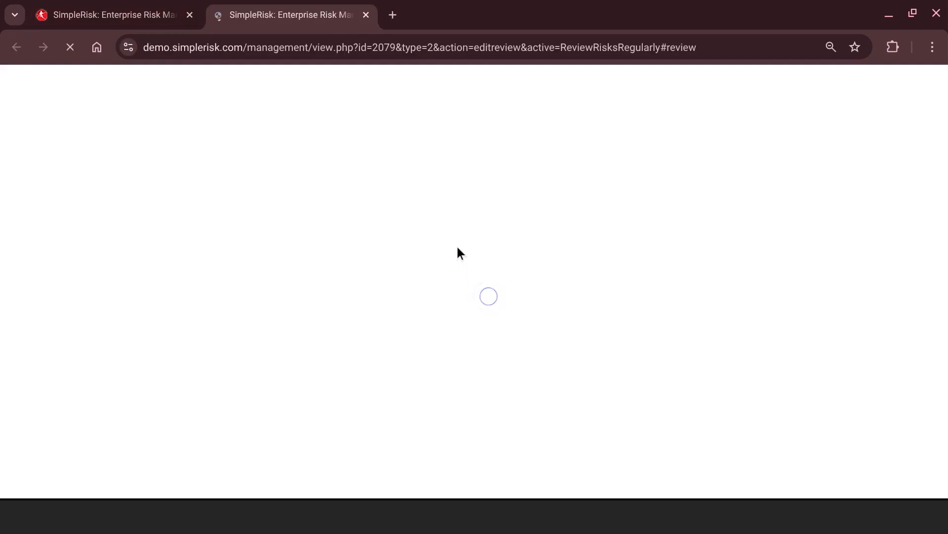
# Step: Set the shared-passwords risk's review to Approve Risk with next step Consider for Project, and choose an existing project
pyautogui.click(676, 293)
pyautogui.click(636, 329)
pyautogui.scroll(-1, 637, 329)
pyautogui.click(672, 252)
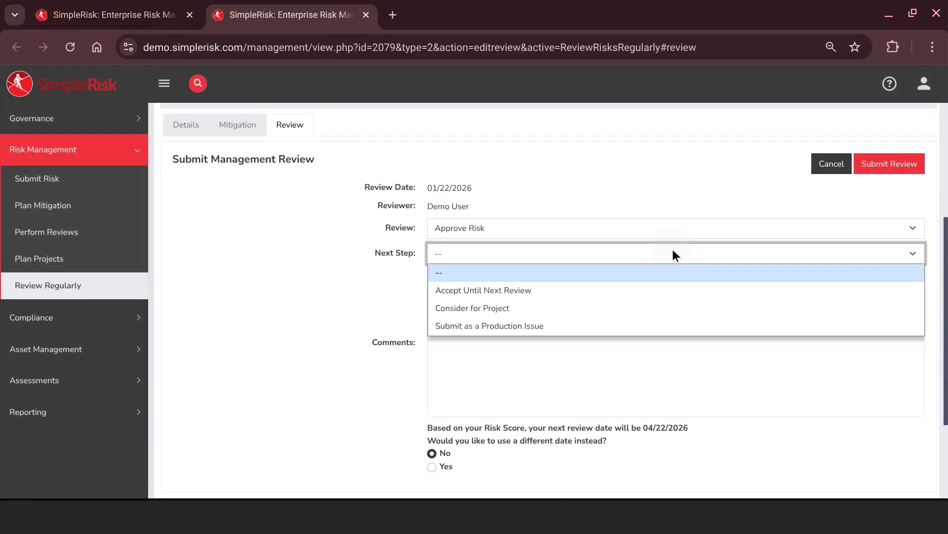
pyautogui.click(617, 309)
pyautogui.scroll(-1, 618, 310)
pyautogui.click(584, 218)
pyautogui.click(573, 241)
# Step: Enter the review comment "Risk remain valid; mitigation in progress." and submit the management review
pyautogui.click(531, 309)
pyautogui.scroll(-1, 532, 309)
pyautogui.write('Risk ')
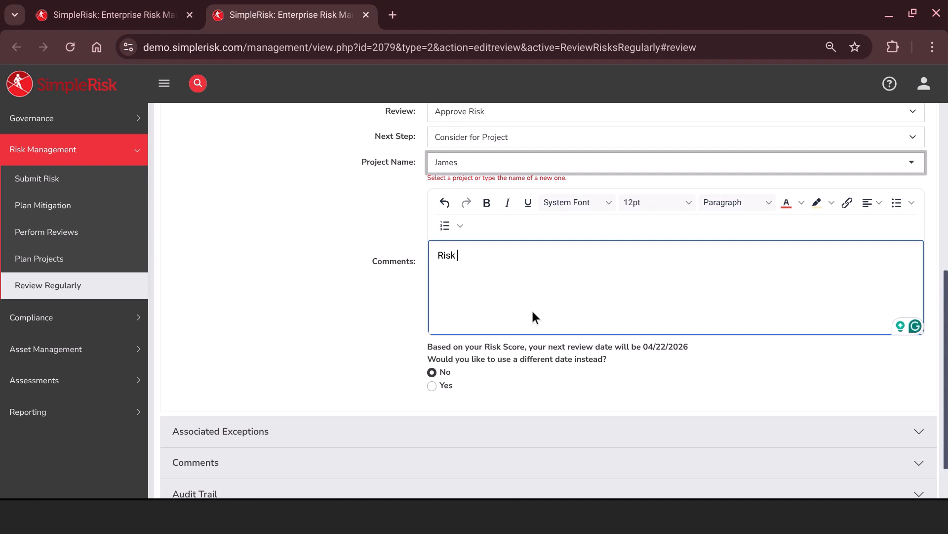
pyautogui.write('rem')
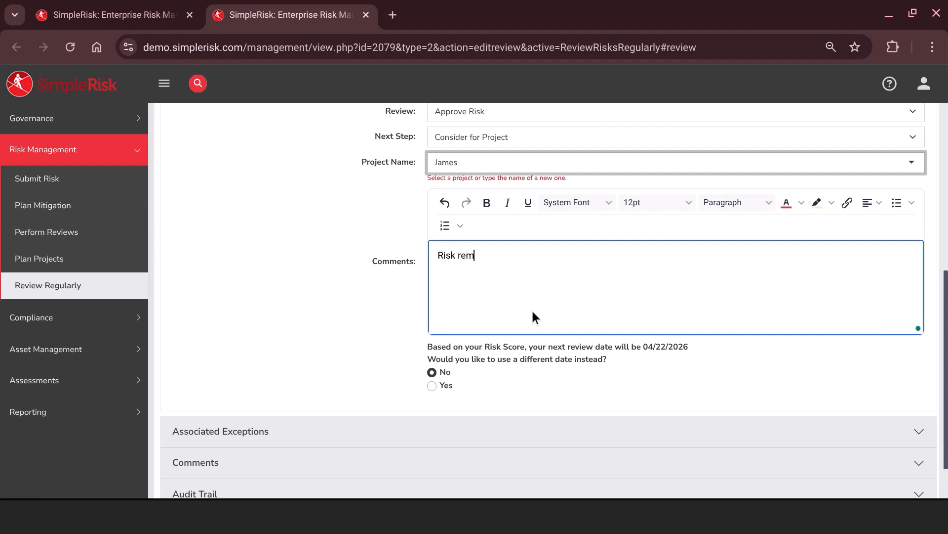
pyautogui.write('ain valid; mitigation ')
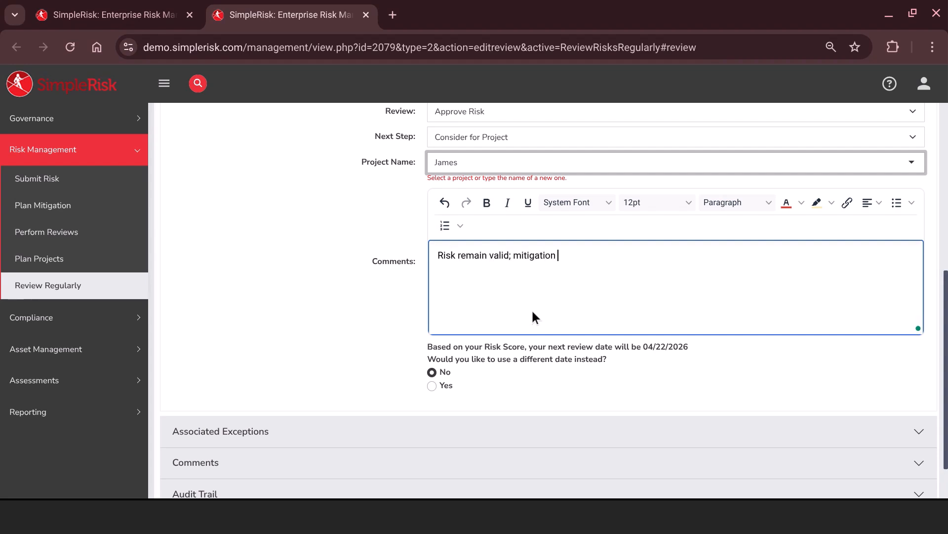
pyautogui.write('in progress.')
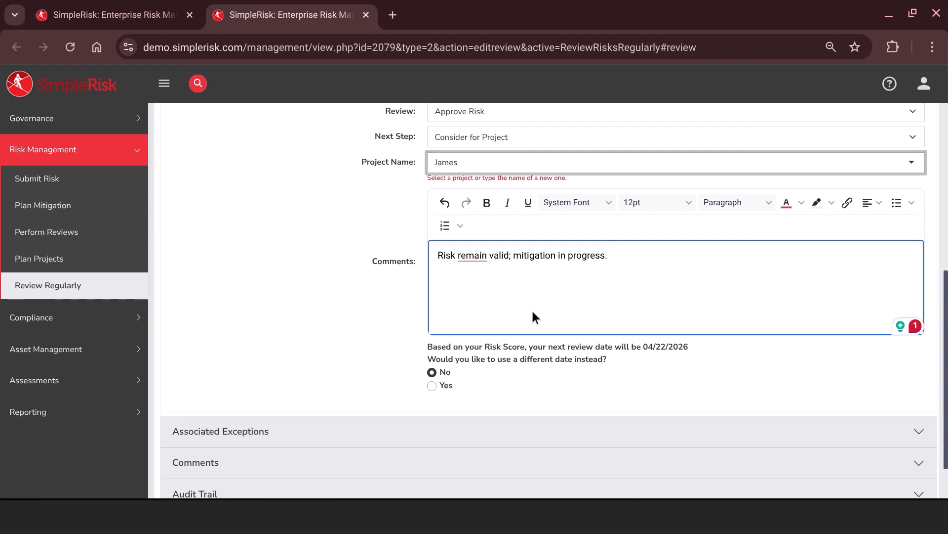
pyautogui.scroll(3, 478, 341)
pyautogui.click(892, 203)
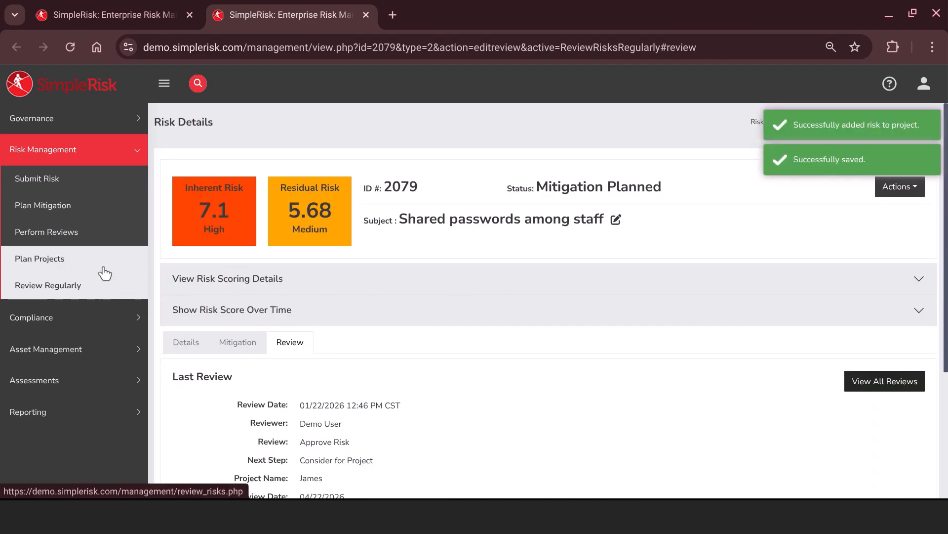
# Step: Start a new compliance test under the Encryption sensitive data control, named "Password Security Audit", with Demo User as tester
pyautogui.click(110, 239)
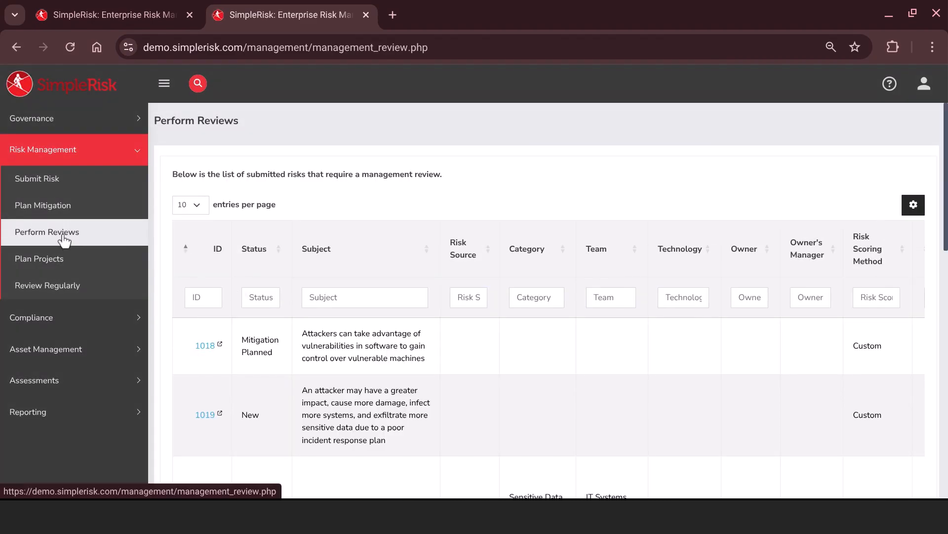
pyautogui.click(69, 316)
pyautogui.click(73, 217)
pyautogui.scroll(-3, 288, 339)
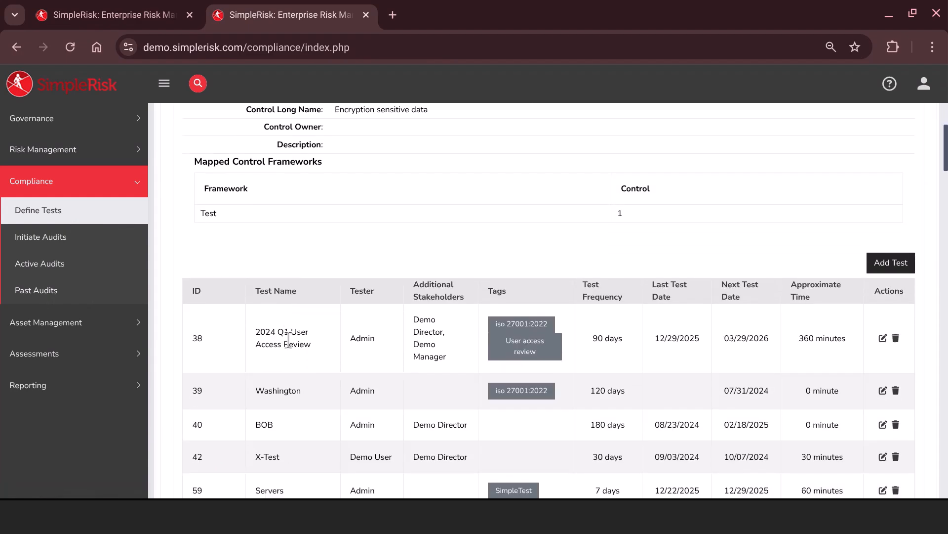
pyautogui.click(870, 260)
pyautogui.click(444, 157)
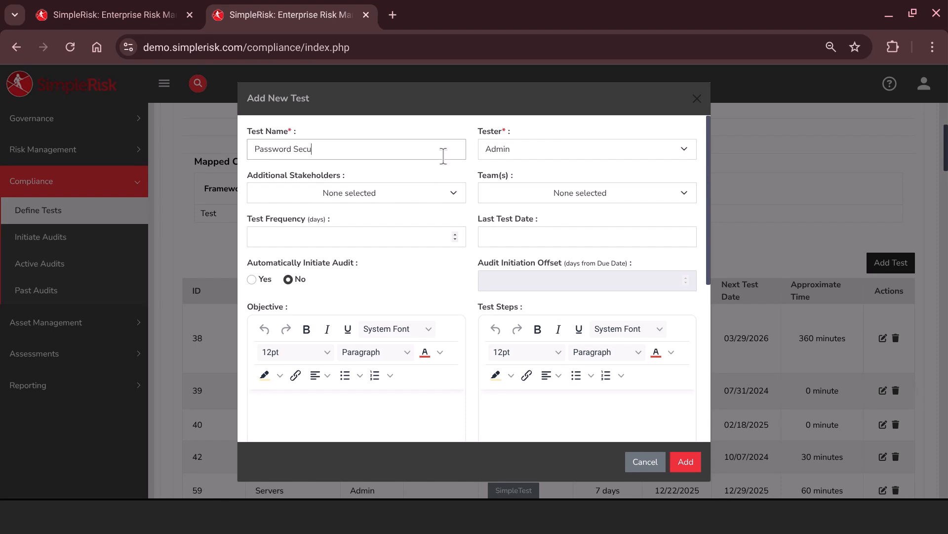
pyautogui.click(534, 144)
pyautogui.click(475, 205)
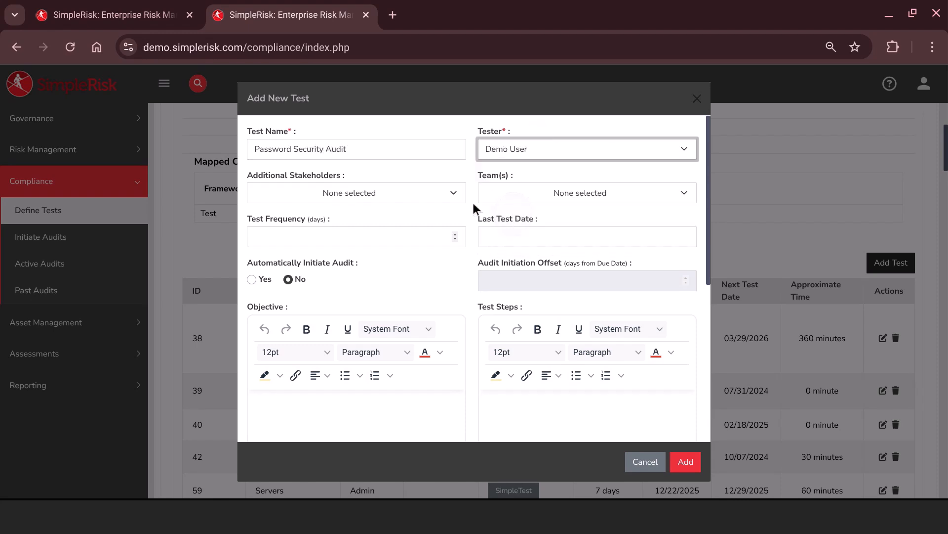
# Step: Add Admin, Demo Director, Demo Manager and Demo VP as stakeholders, and assign the Information Security, IT Systems Management and Windows teams
pyautogui.click(375, 193)
pyautogui.click(386, 213)
pyautogui.click(375, 229)
pyautogui.click(364, 245)
pyautogui.click(346, 277)
pyautogui.click(538, 203)
pyautogui.click(519, 277)
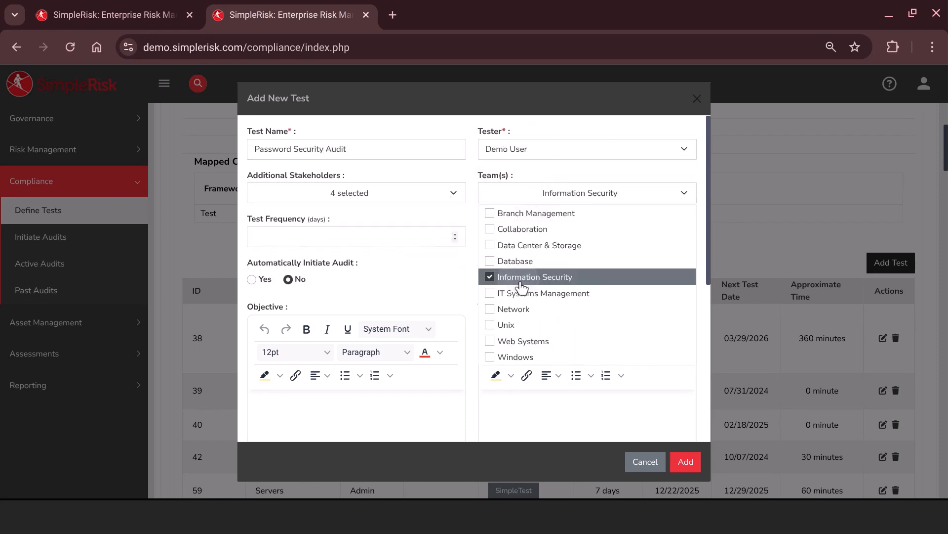
pyautogui.click(524, 292)
pyautogui.click(519, 356)
pyautogui.click(434, 288)
# Step: Enter the test objective "Authenticate systems" and set the approximate time to 180 minutes
pyautogui.scroll(-2, 442, 233)
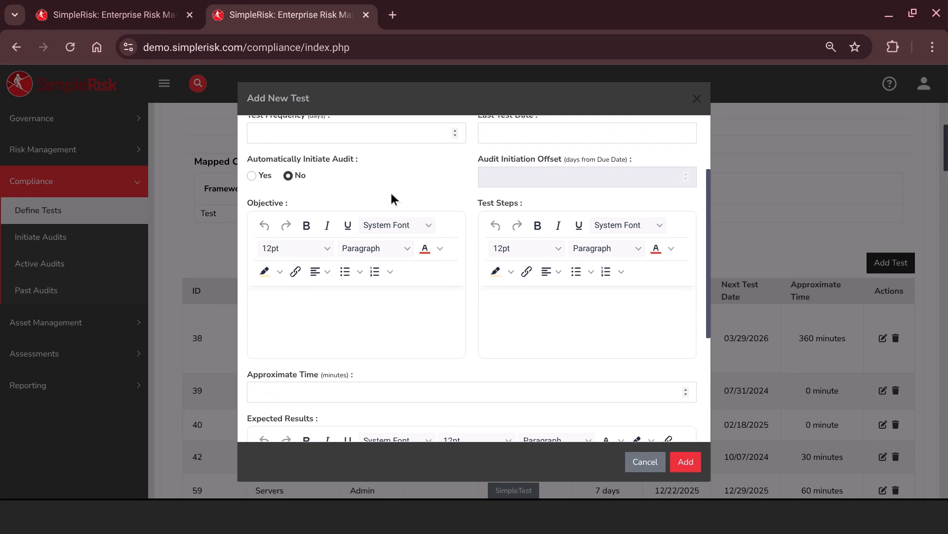
pyautogui.scroll(-1, 391, 191)
pyautogui.click(374, 289)
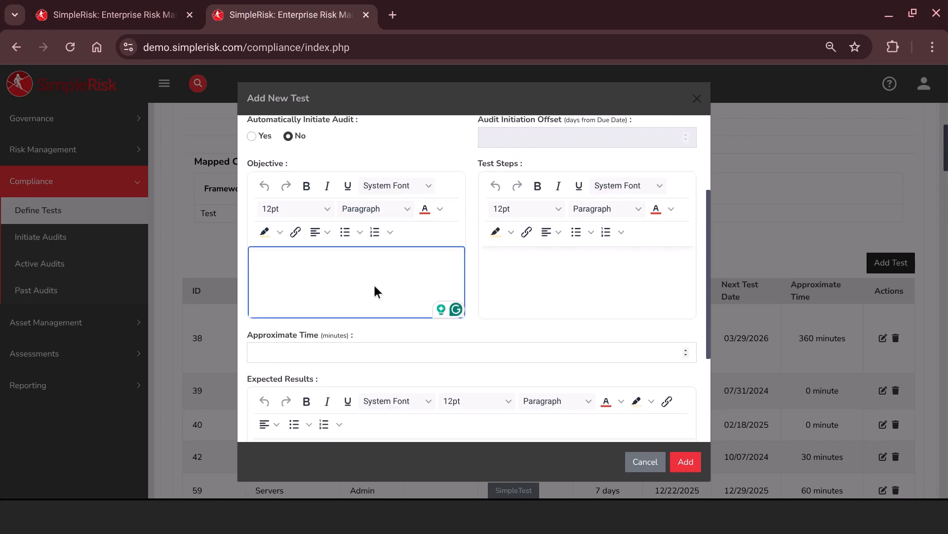
pyautogui.write('Authenticate systems')
pyautogui.scroll(-3, 390, 326)
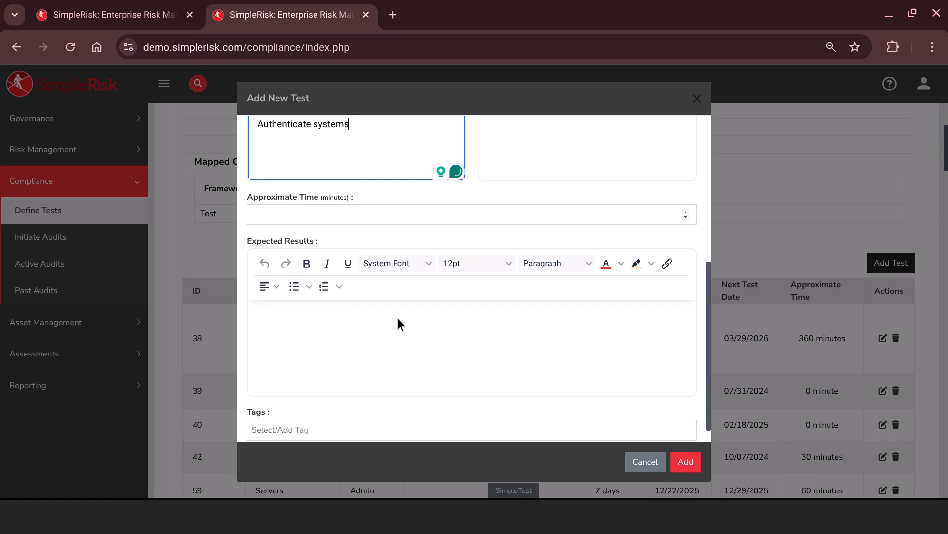
pyautogui.click(461, 218)
pyautogui.write('180')
# Step: Tag the new test with Passwords and add it to the control
pyautogui.scroll(-1, 452, 277)
pyautogui.click(462, 308)
pyautogui.click(531, 403)
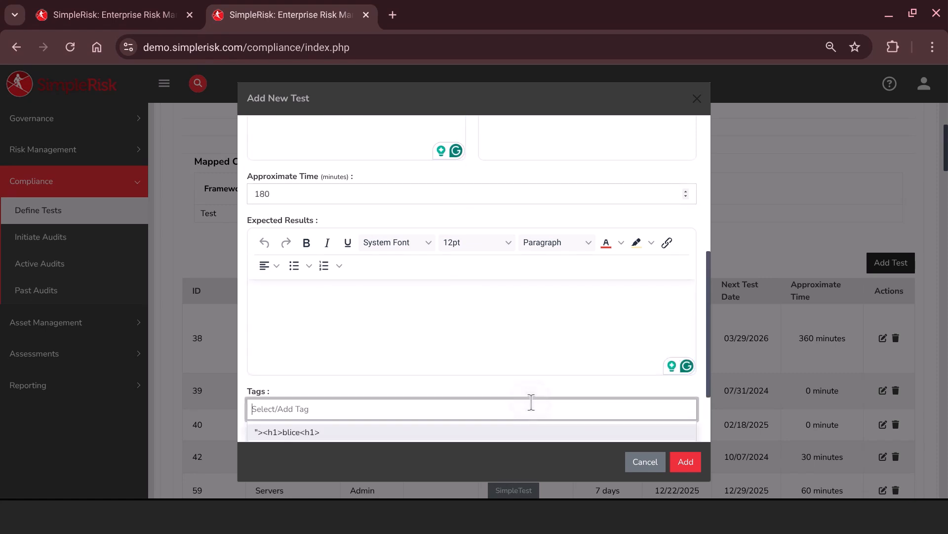
pyautogui.write('pass')
pyautogui.scroll(-1, 455, 370)
pyautogui.press('Return')
pyautogui.click(686, 462)
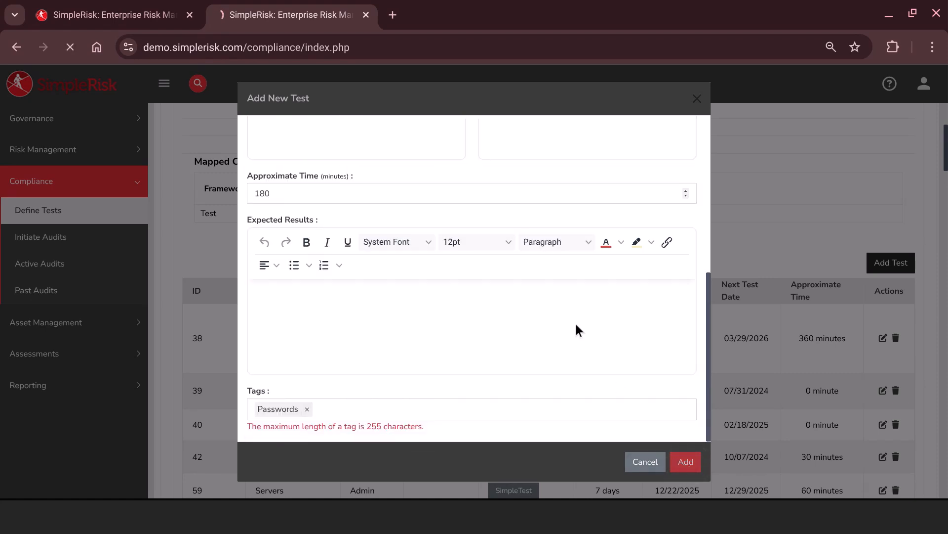
# Step: Initiate the Password Security Audit test under the Test framework's Encryption sensitive data control, tagging the audit Passwords
pyautogui.click(95, 238)
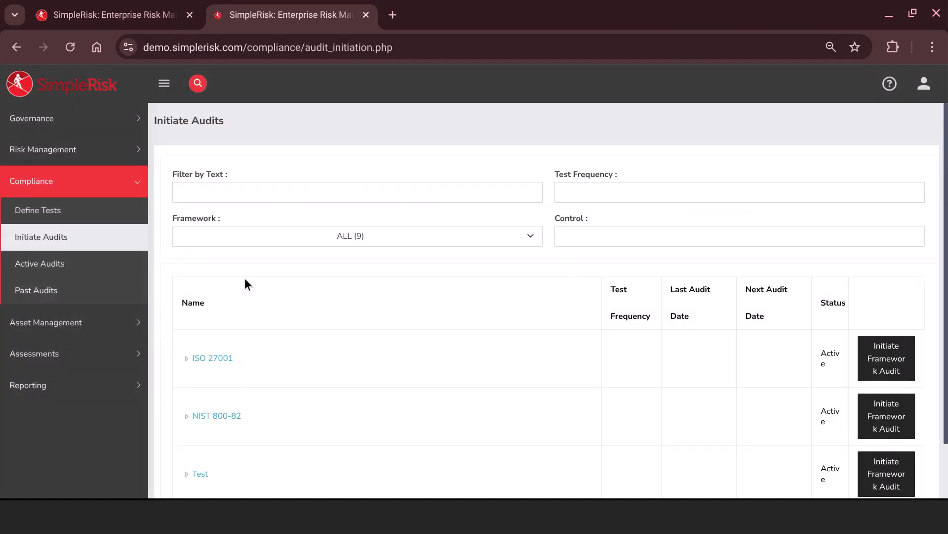
pyautogui.scroll(-2, 346, 267)
pyautogui.click(187, 411)
pyautogui.scroll(-1, 222, 395)
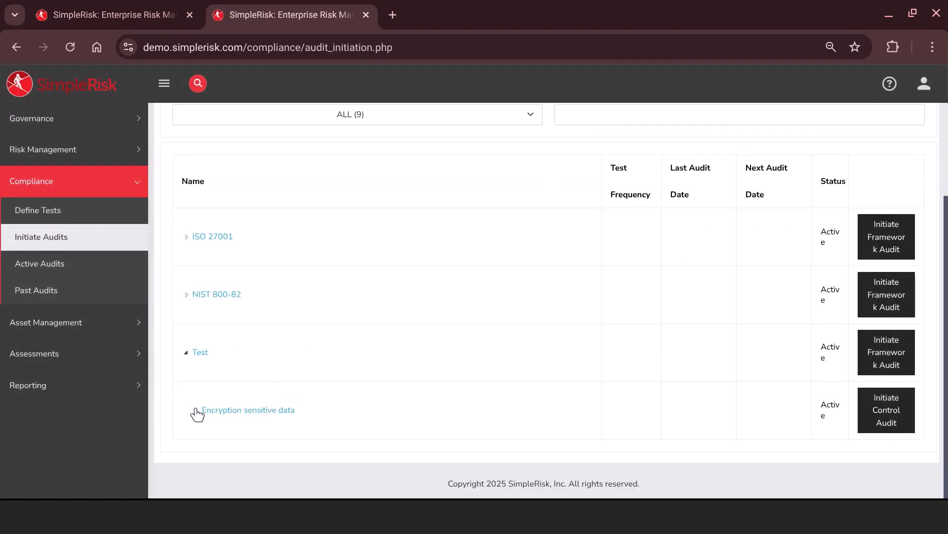
pyautogui.click(195, 411)
pyautogui.scroll(-5, 302, 354)
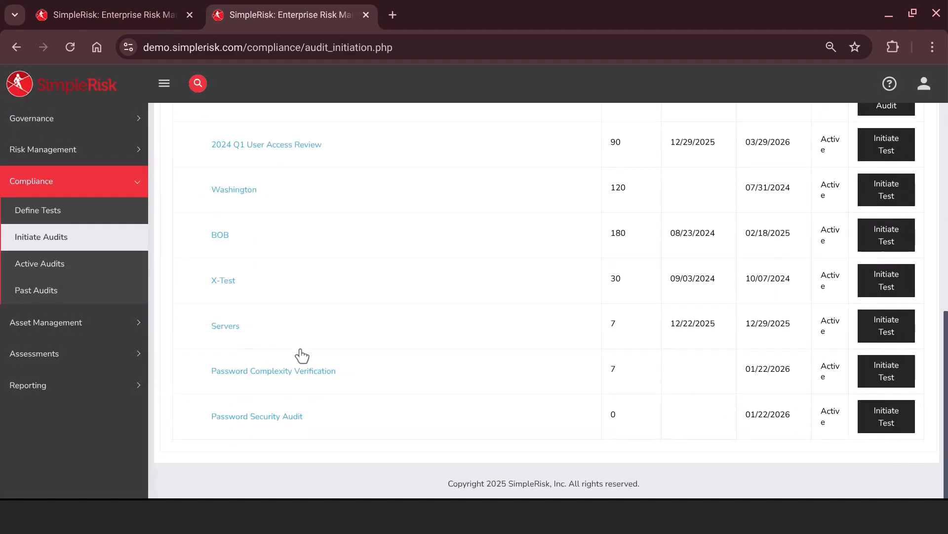
pyautogui.click(886, 416)
pyautogui.write('pass')
pyautogui.click(410, 317)
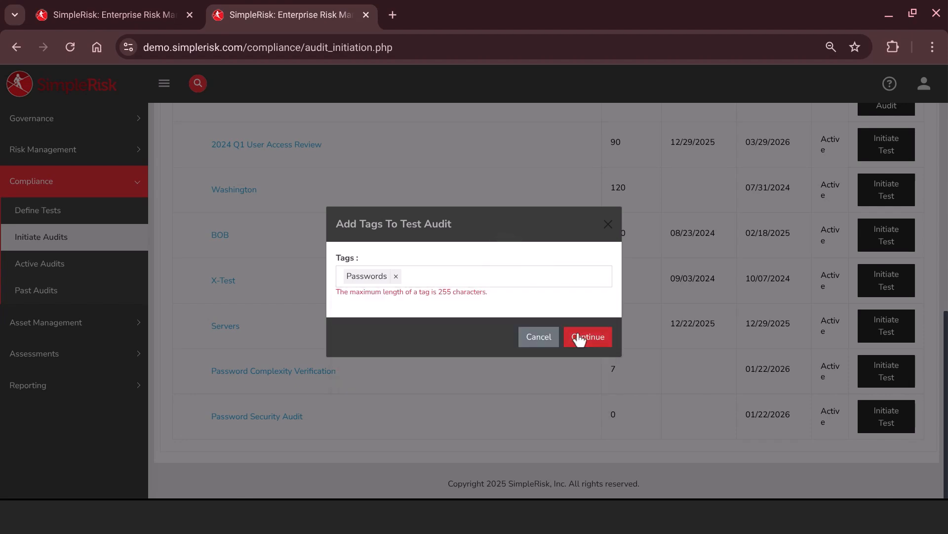
pyautogui.click(579, 339)
# Step: Filter the active audits by test name to Password Security Audit only and open that audit
pyautogui.scroll(-1, 256, 277)
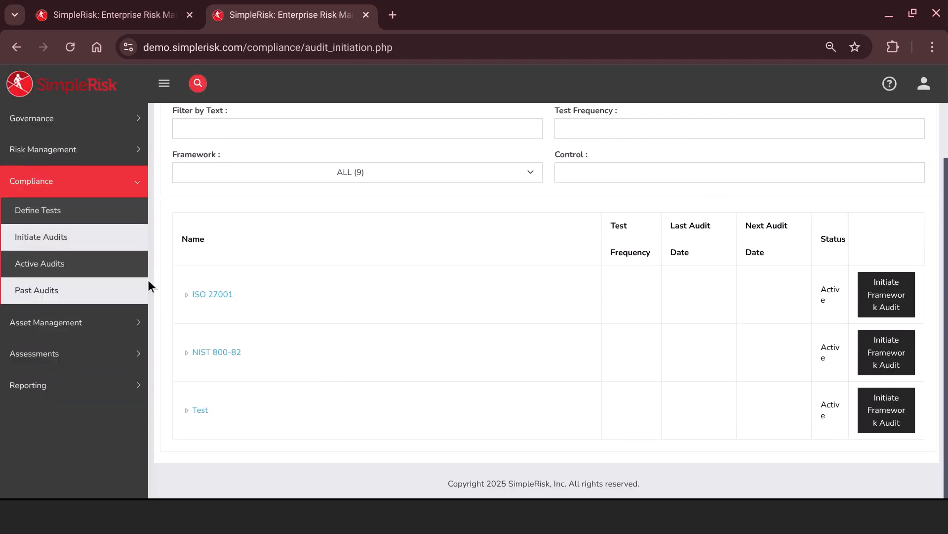
pyautogui.click(88, 274)
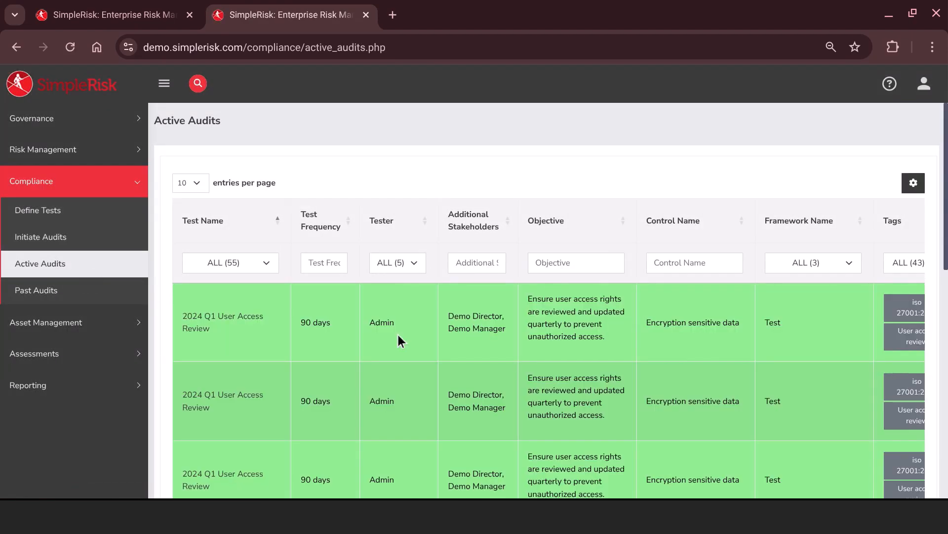
pyautogui.click(254, 270)
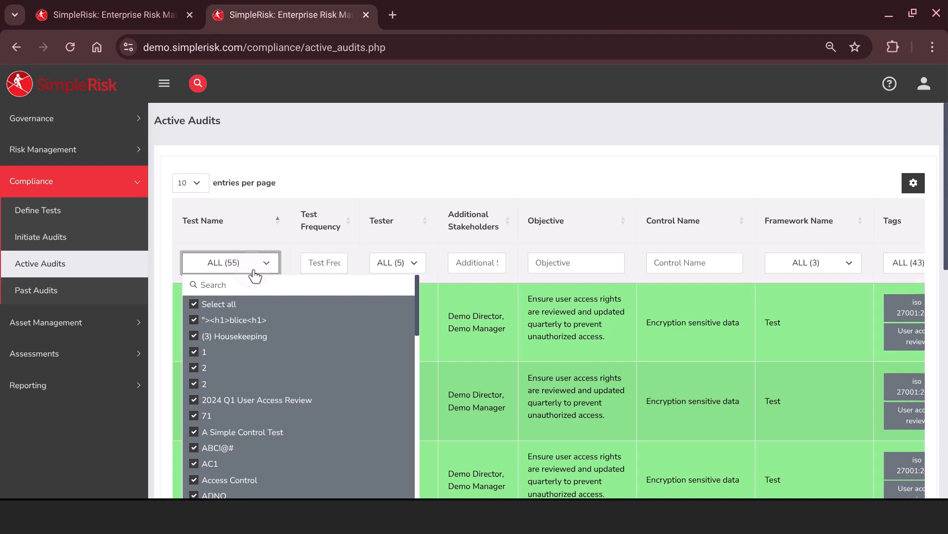
pyautogui.click(254, 308)
pyautogui.scroll(-10, 252, 371)
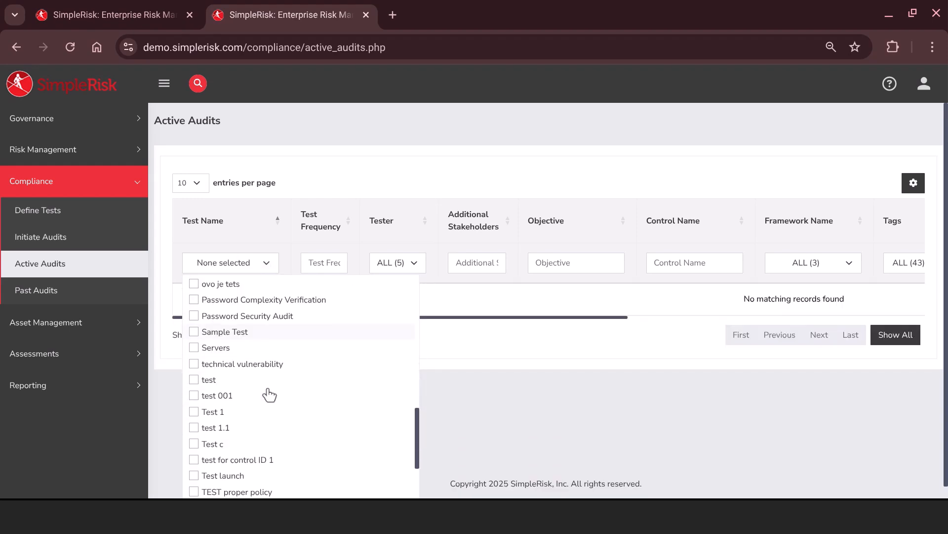
pyautogui.click(275, 316)
pyautogui.click(296, 339)
pyautogui.hscroll(5, 388, 334)
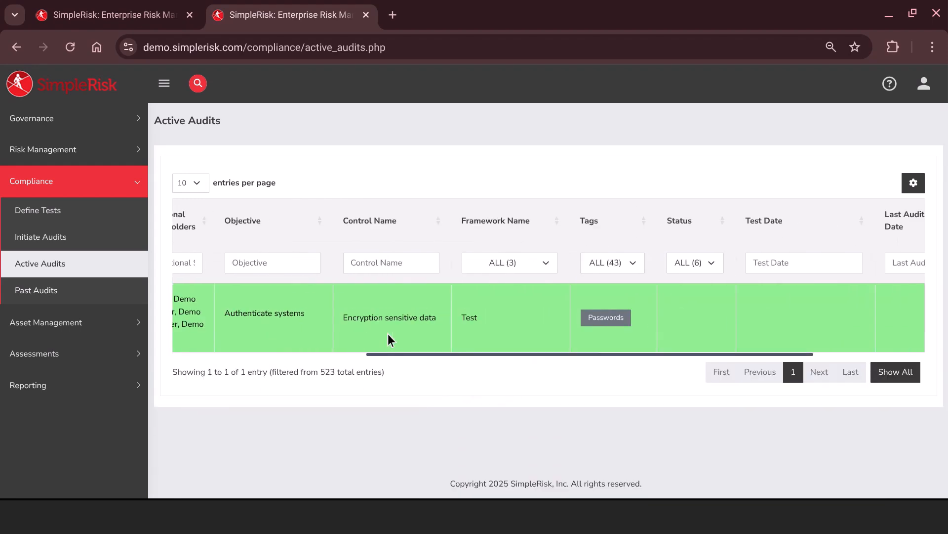
pyautogui.hscroll(-5, 387, 333)
pyautogui.click(242, 318)
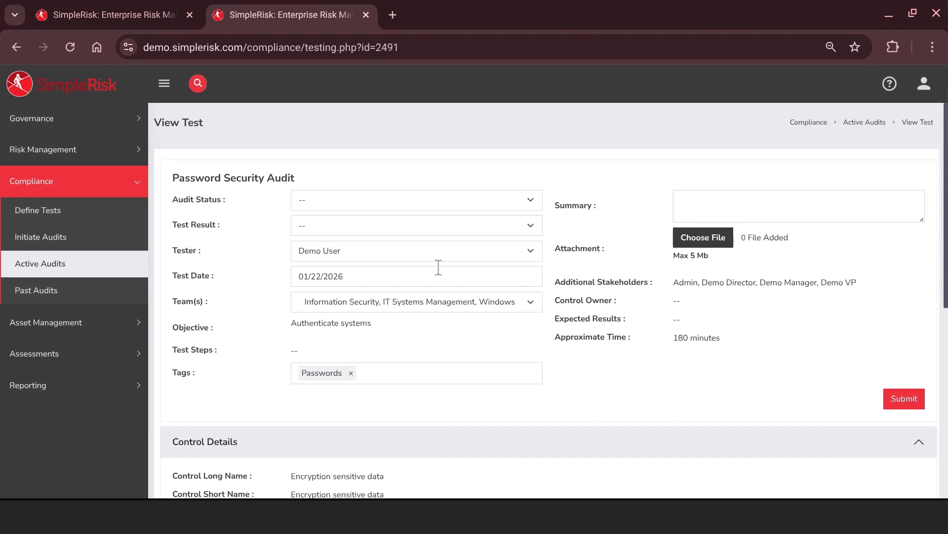
# Step: Set the audit status to Passed Internal QA and the test result to Pass, and submit the audit
pyautogui.click(410, 200)
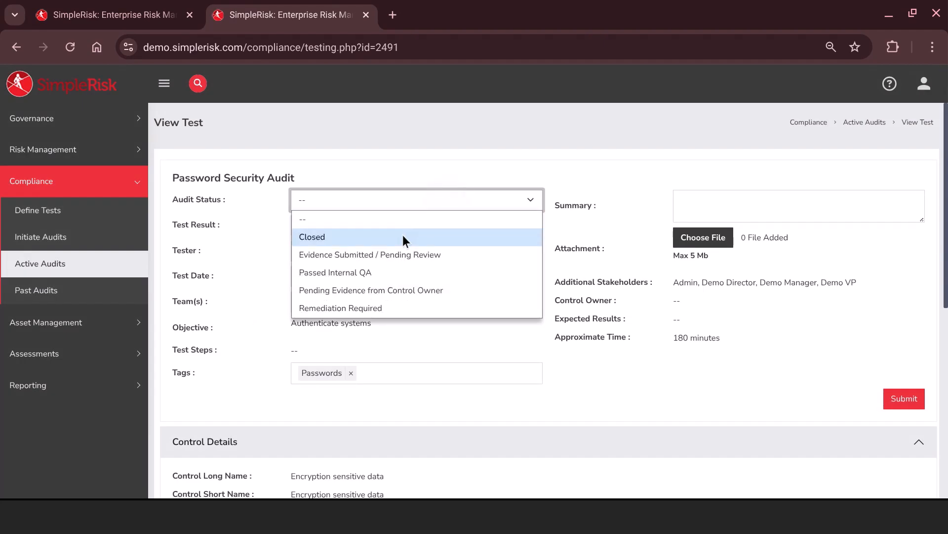
pyautogui.click(442, 272)
pyautogui.click(455, 219)
pyautogui.click(385, 298)
pyautogui.scroll(-1, 449, 266)
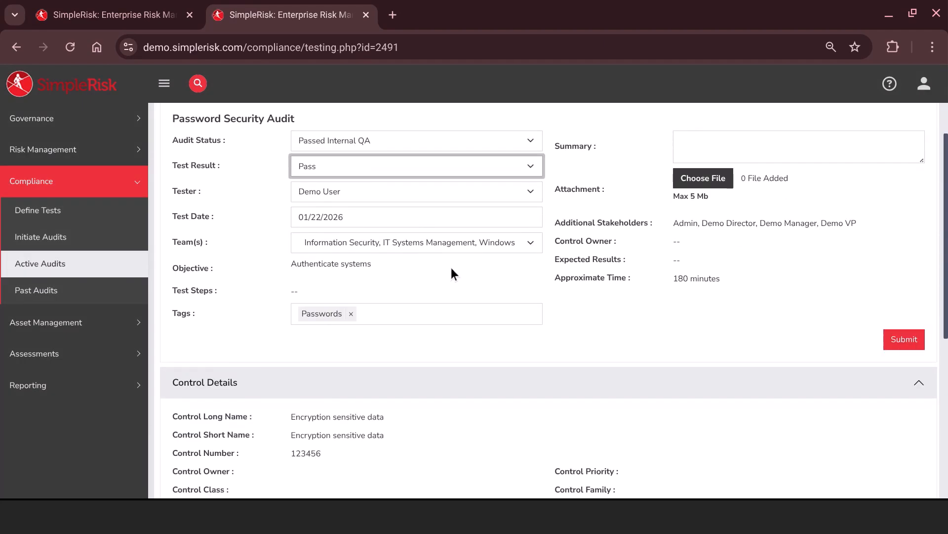
pyautogui.scroll(2, 668, 197)
pyautogui.scroll(-1, 628, 259)
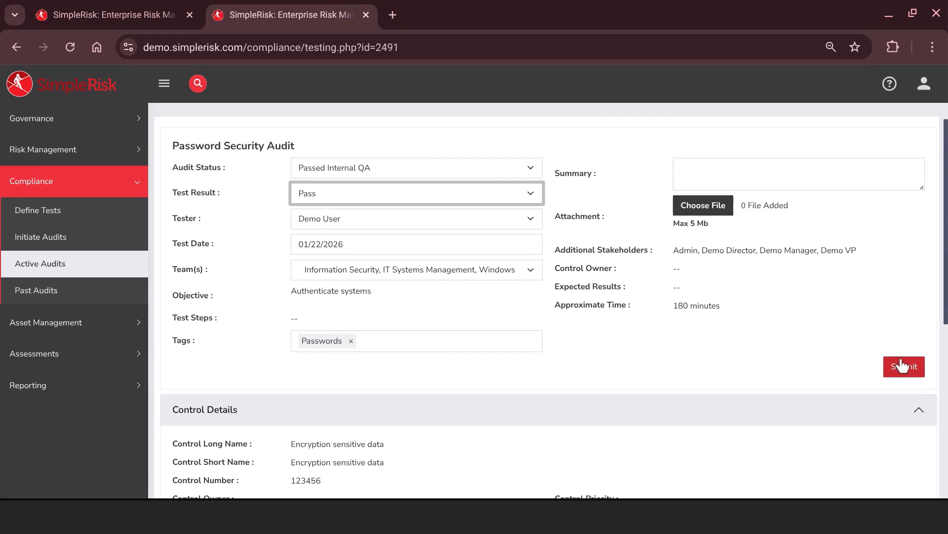
pyautogui.click(902, 366)
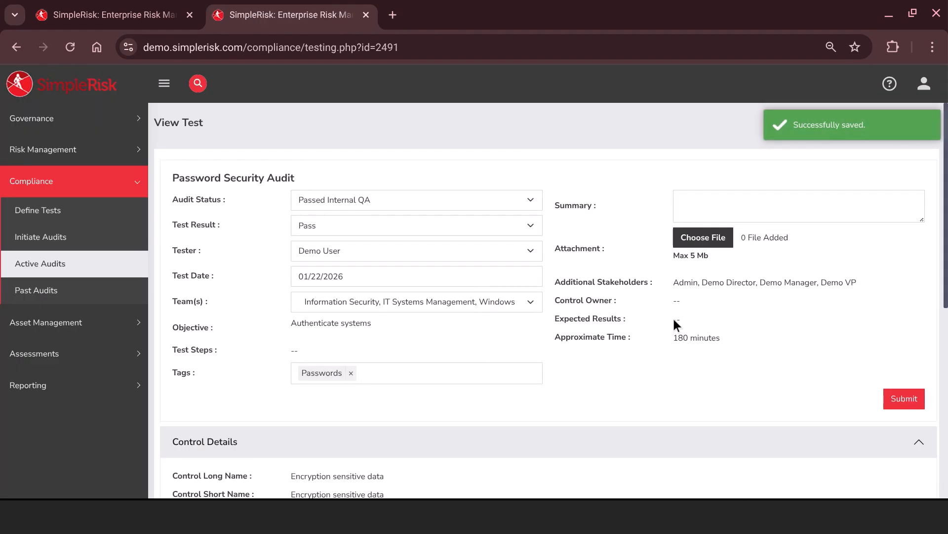
# Step: Sort the regular review list by ID, open the revised weak-passwords risk and bring up its close-risk form
pyautogui.click(100, 153)
pyautogui.click(68, 284)
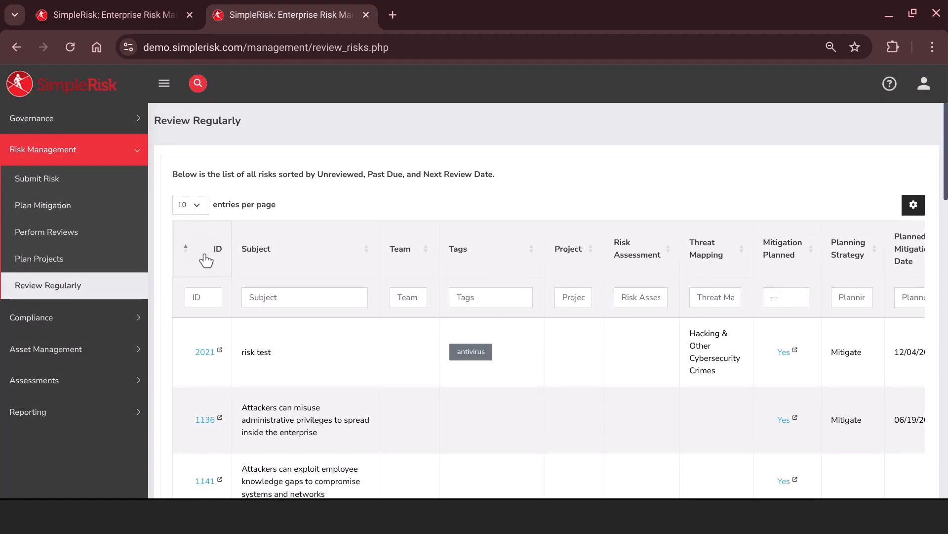
pyautogui.click(206, 260)
pyautogui.scroll(-6, 247, 321)
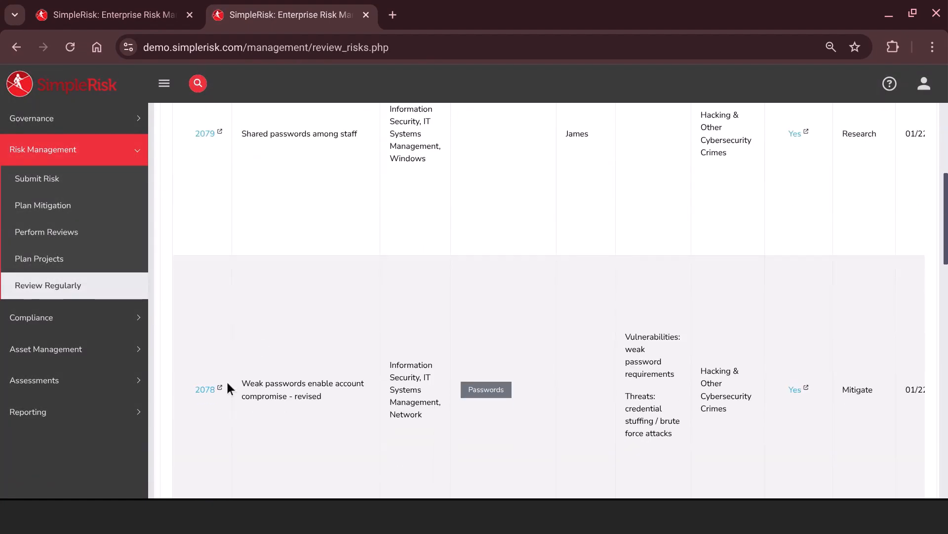
pyautogui.click(205, 389)
pyautogui.click(896, 187)
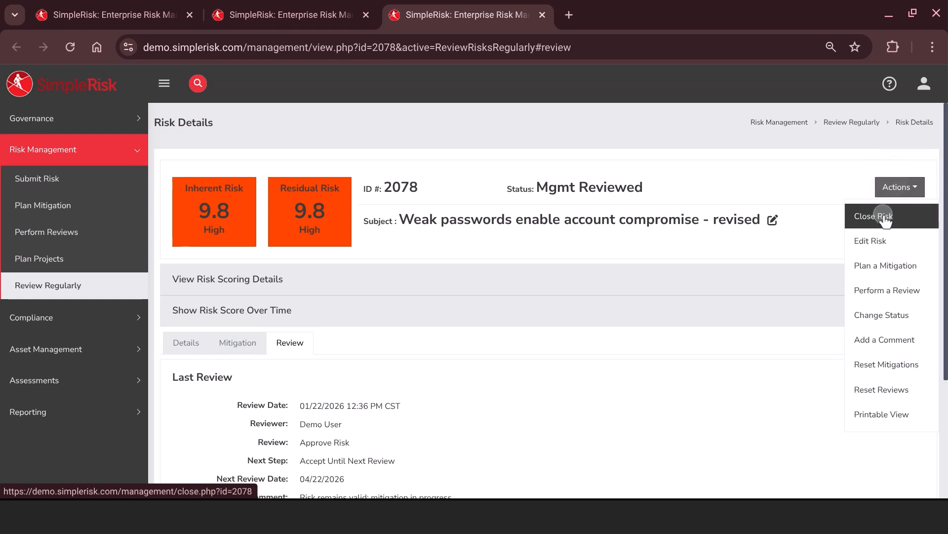
pyautogui.click(884, 220)
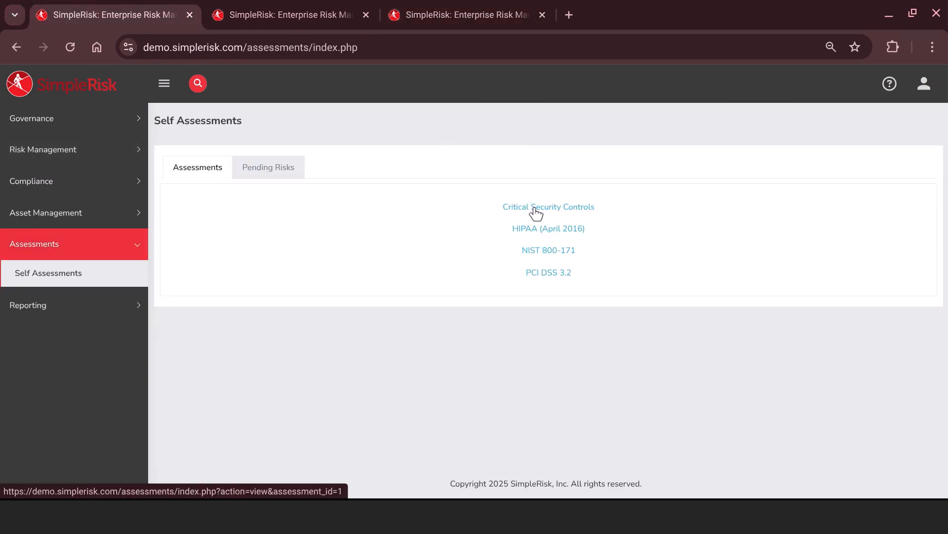
# Step: Open the Critical Security Controls assessment and set its asset name to Corporate Email System, copied from the verified assets list
pyautogui.click(536, 212)
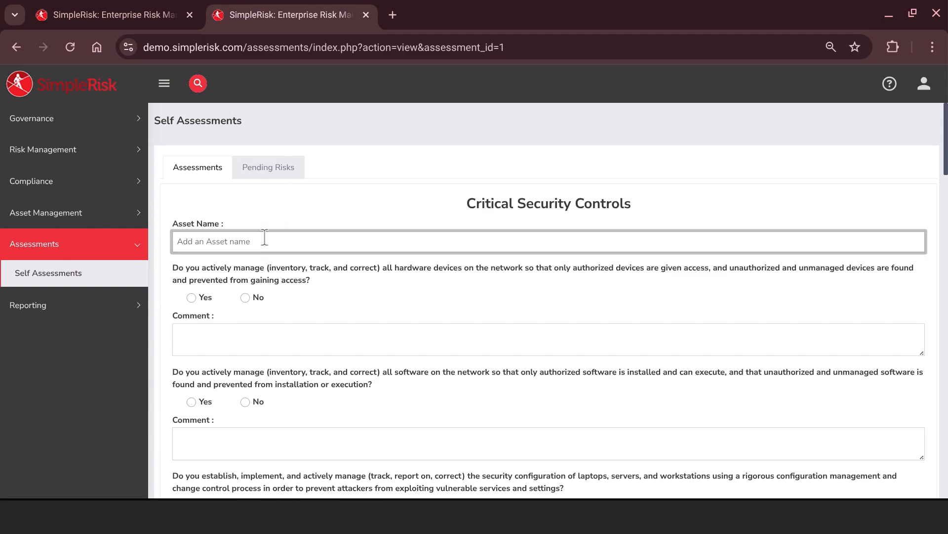
pyautogui.click(113, 15)
pyautogui.click(65, 352)
pyautogui.moveTo(260, 439); pyautogui.dragTo(231, 413)
pyautogui.hotkey('ctrl', 'c')
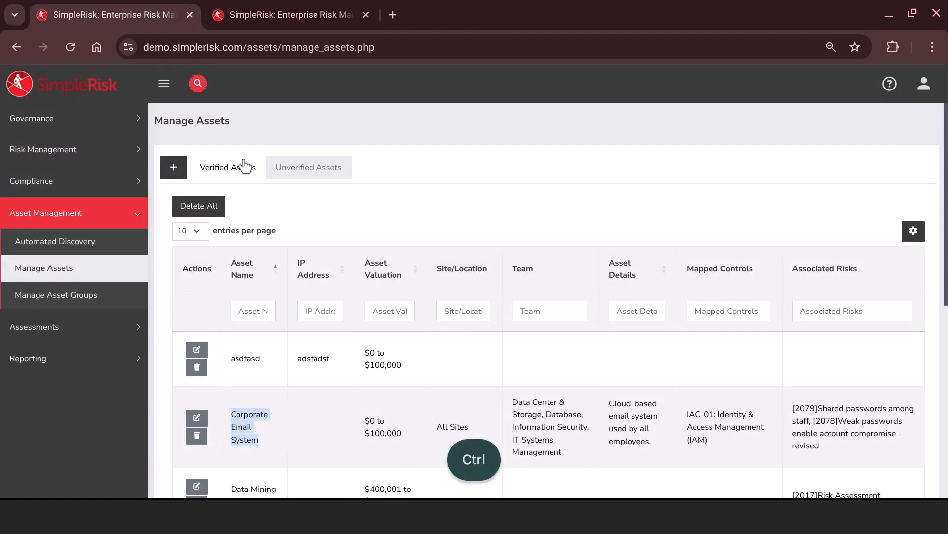
pyautogui.click(289, 14)
pyautogui.click(290, 241)
pyautogui.hotkey('ctrl', 'v')
pyautogui.write('2')
# Step: Answer Yes on software inventory, audit logs and web browsers, and No on workstation configuration and malicious code control
pyautogui.click(287, 268)
pyautogui.click(190, 209)
pyautogui.scroll(-2, 189, 209)
pyautogui.click(247, 212)
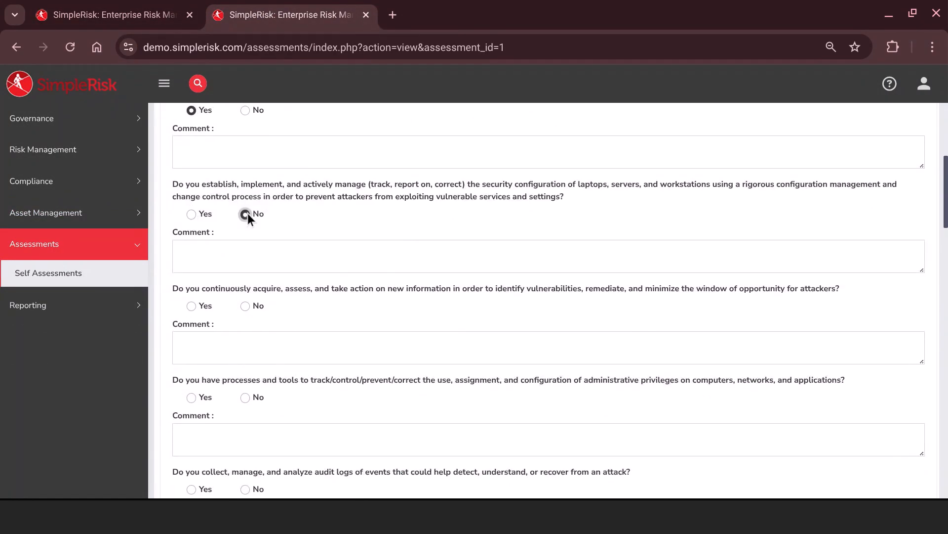
pyautogui.scroll(-2, 247, 212)
pyautogui.click(190, 201)
pyautogui.scroll(-4, 191, 201)
pyautogui.click(191, 172)
pyautogui.click(188, 265)
pyautogui.scroll(-1, 188, 265)
pyautogui.click(244, 306)
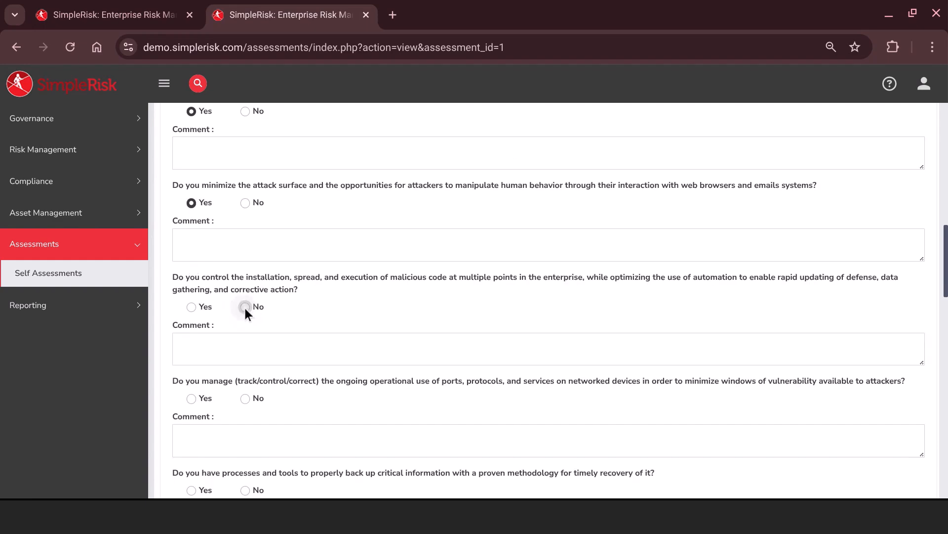
# Step: Answer No on managing ports and services and on backing up critical information, and Yes on network device configuration
pyautogui.scroll(-2, 244, 306)
pyautogui.click(245, 308)
pyautogui.scroll(-2, 247, 318)
pyautogui.click(244, 291)
pyautogui.scroll(-3, 244, 290)
pyautogui.click(188, 234)
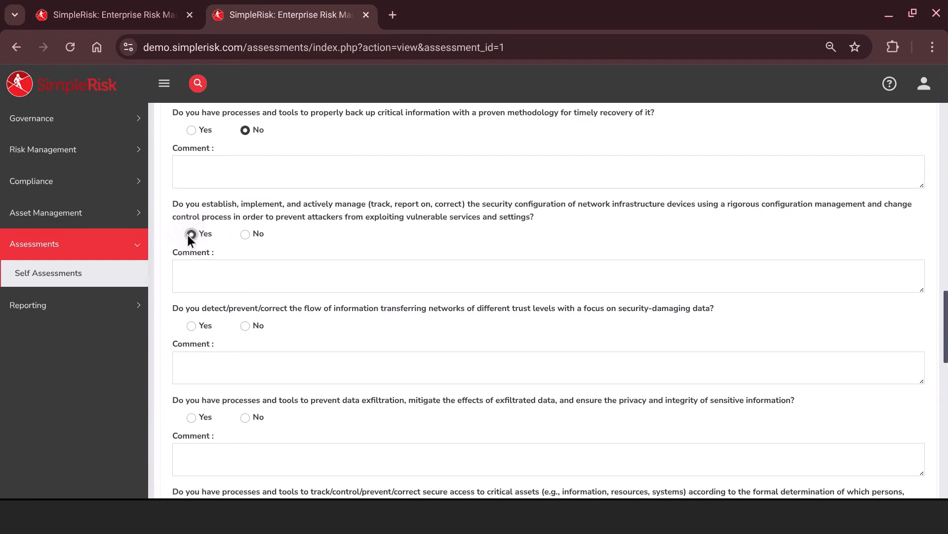
# Step: Answer No on information flow between trust levels and Yes to the remaining questions, and submit the assessment
pyautogui.scroll(-2, 189, 234)
pyautogui.click(244, 234)
pyautogui.scroll(-2, 244, 235)
pyautogui.click(190, 236)
pyautogui.scroll(-2, 190, 236)
pyautogui.click(191, 220)
pyautogui.scroll(-2, 192, 220)
pyautogui.click(192, 216)
pyautogui.scroll(-2, 192, 216)
pyautogui.click(192, 259)
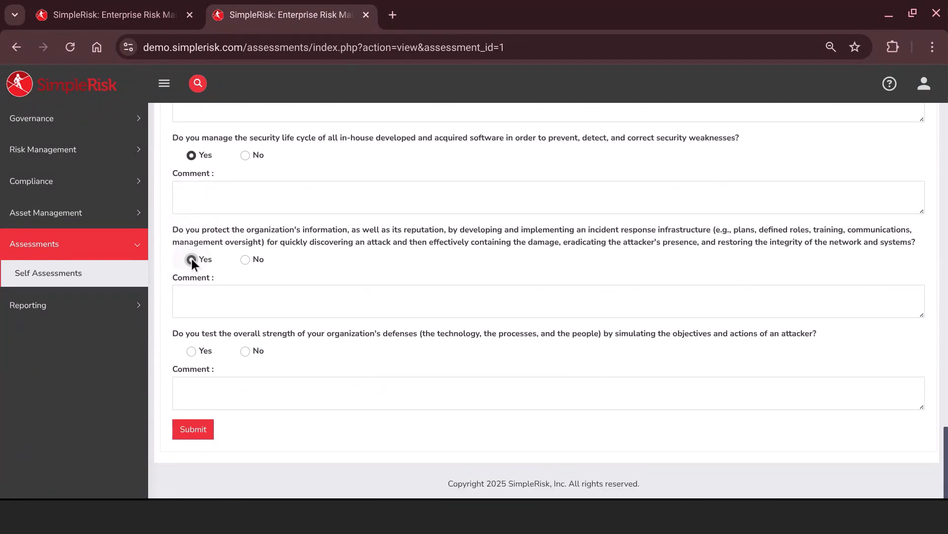
pyautogui.click(192, 351)
pyautogui.click(200, 427)
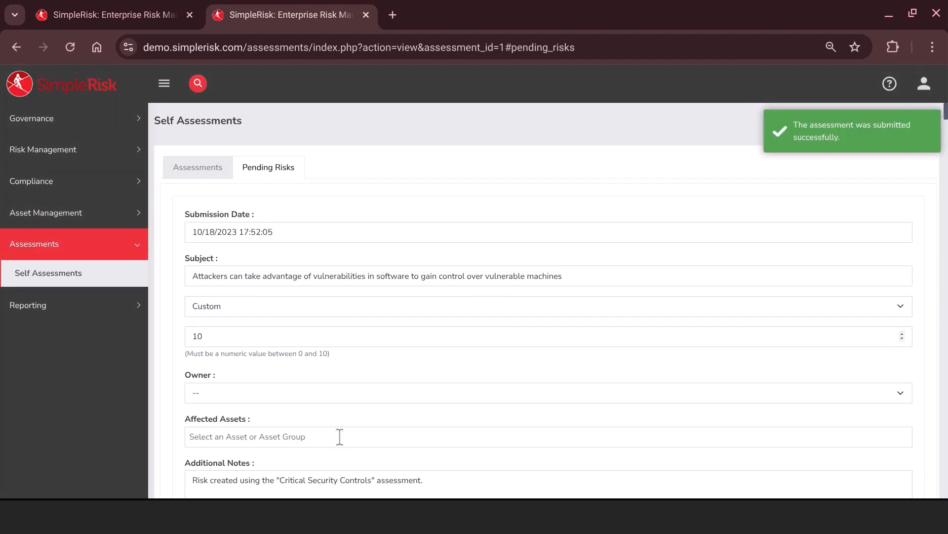
# Step: Add the pending risk about attackers misusing administrative privileges that has a and Test as affected assets
pyautogui.scroll(-10, 340, 436)
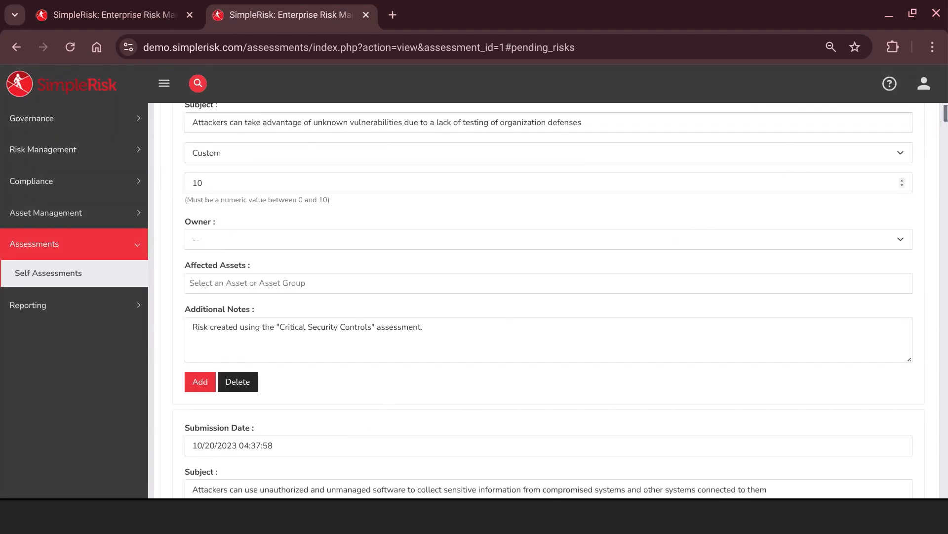
pyautogui.scroll(-15, 586, 286)
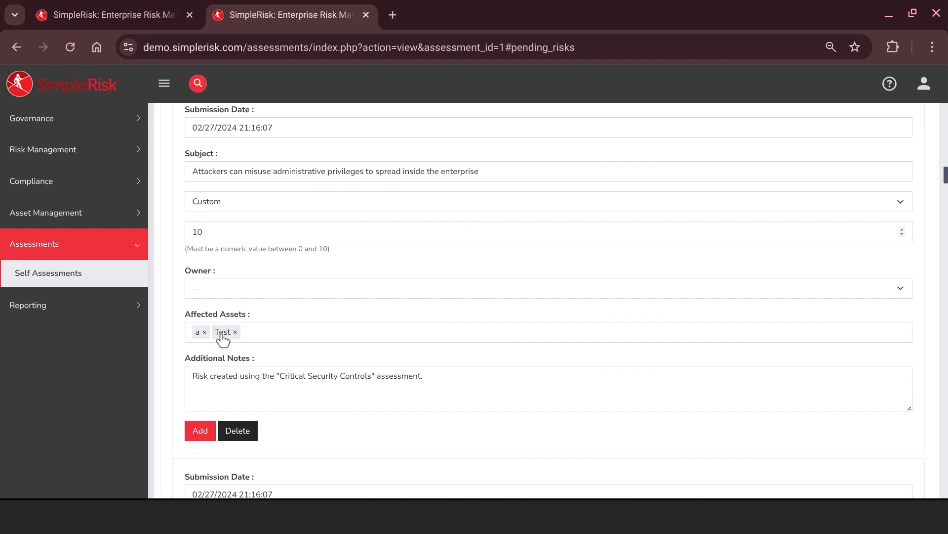
pyautogui.click(199, 431)
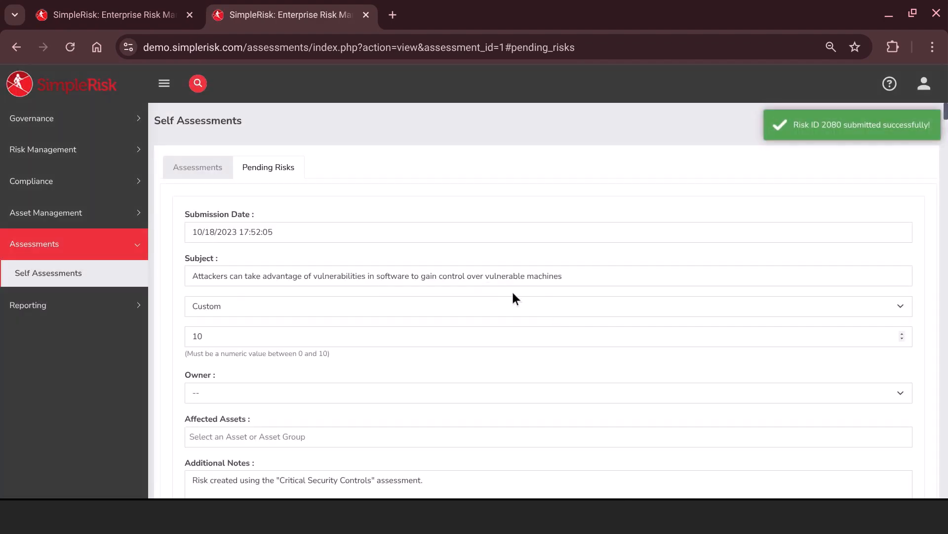
# Step: Open the risk management Overview report and examine the Open vs Closed chart and the monthly risk counts
pyautogui.click(40, 305)
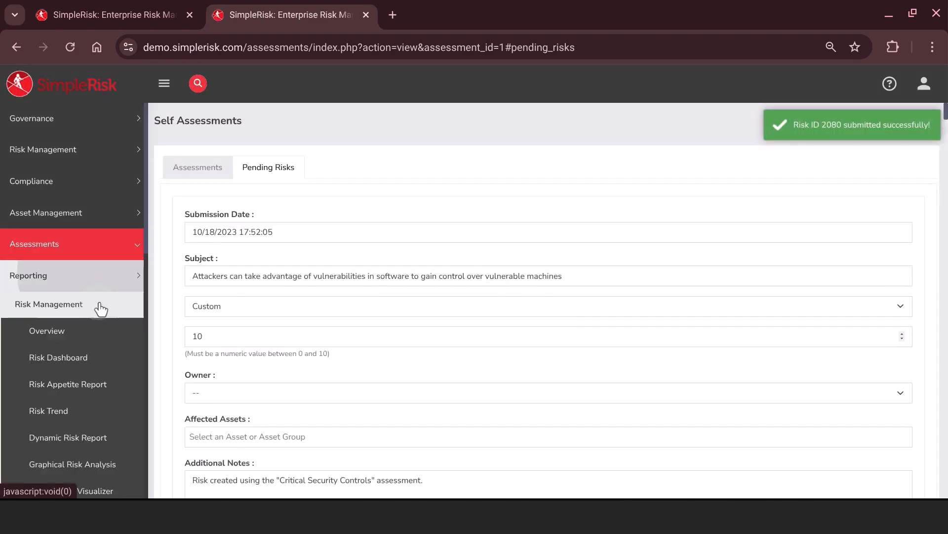
pyautogui.click(74, 355)
pyautogui.scroll(-3, 302, 322)
pyautogui.click(79, 340)
pyautogui.scroll(-3, 408, 350)
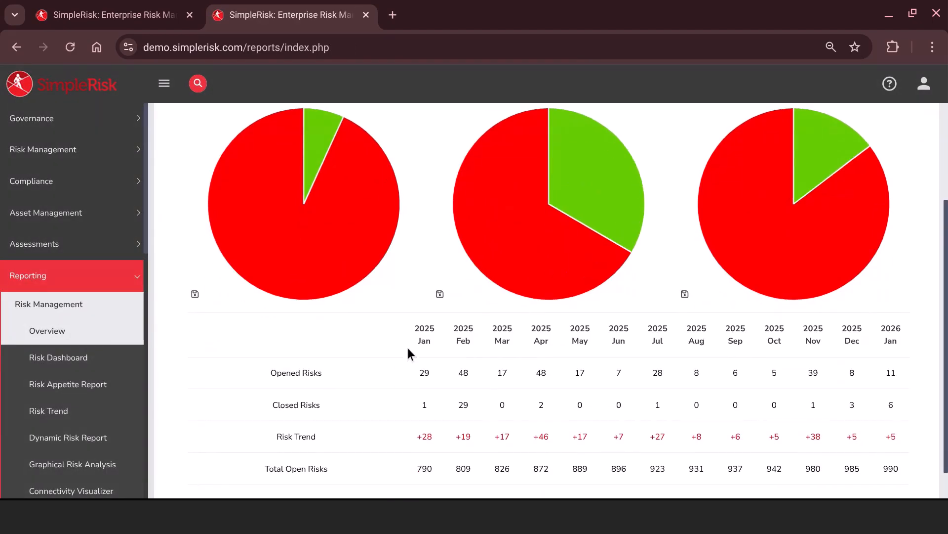
pyautogui.scroll(-1, 408, 349)
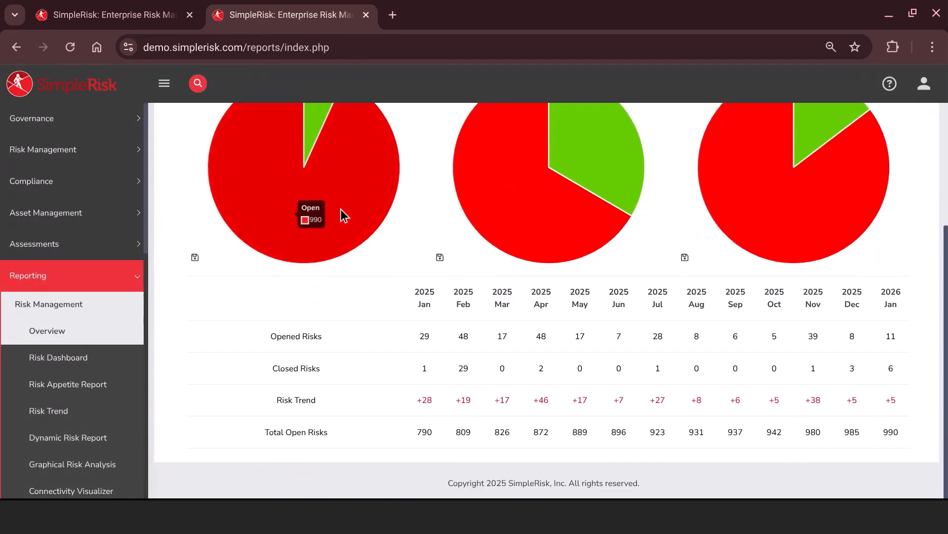
pyautogui.scroll(2, 339, 214)
pyautogui.moveTo(314, 216)
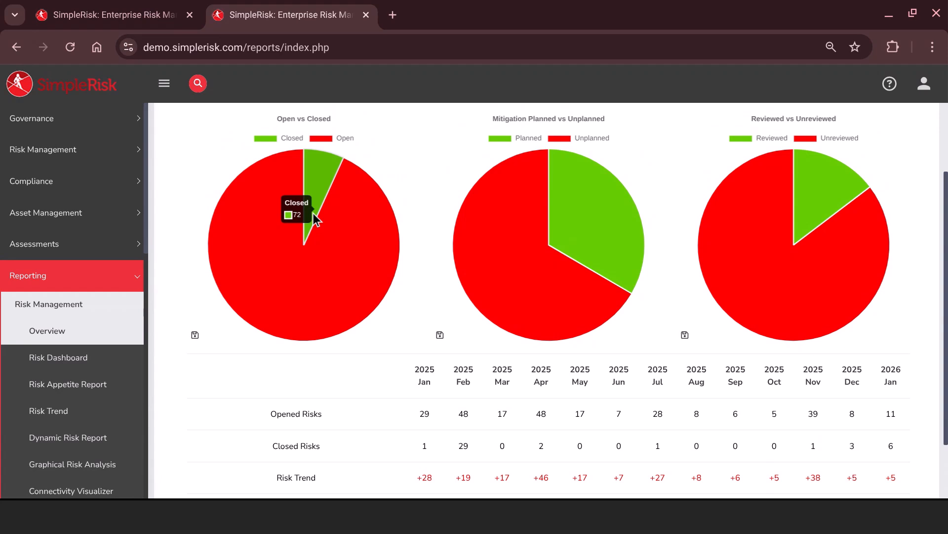
# Step: Open the Risk Dashboard and examine the open-risk charts by level, source, team, owner and scoring method, plus the closed-risk reasons
pyautogui.click(123, 362)
pyautogui.scroll(-3, 407, 434)
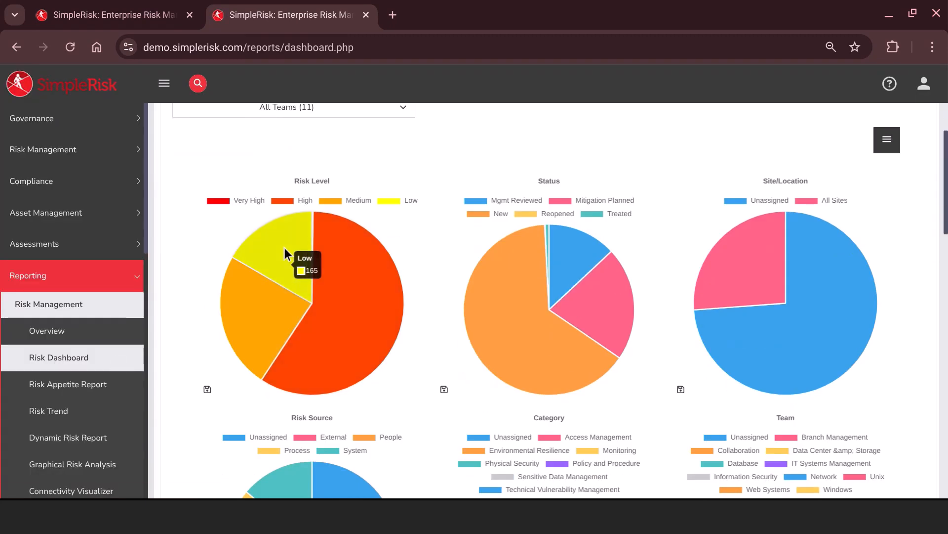
pyautogui.moveTo(724, 228)
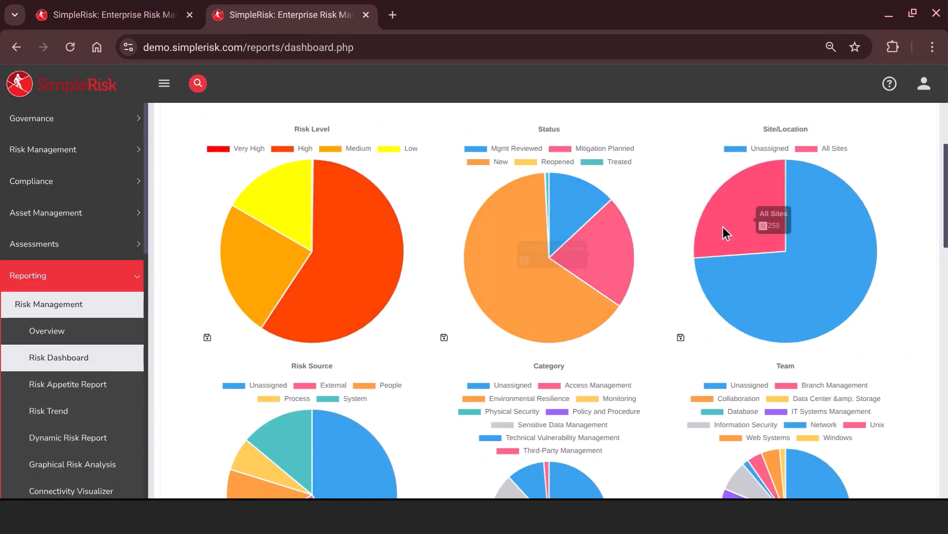
pyautogui.scroll(-4, 691, 241)
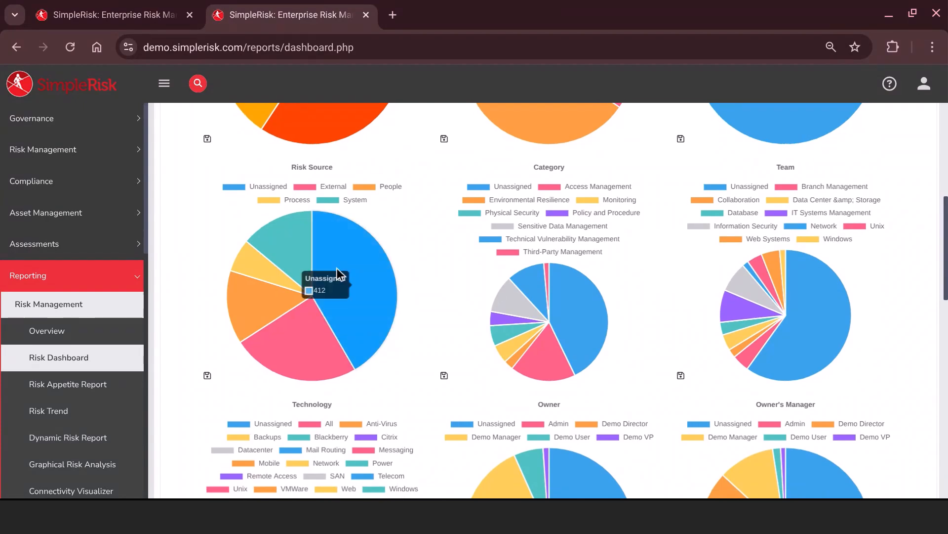
pyautogui.scroll(-1, 544, 257)
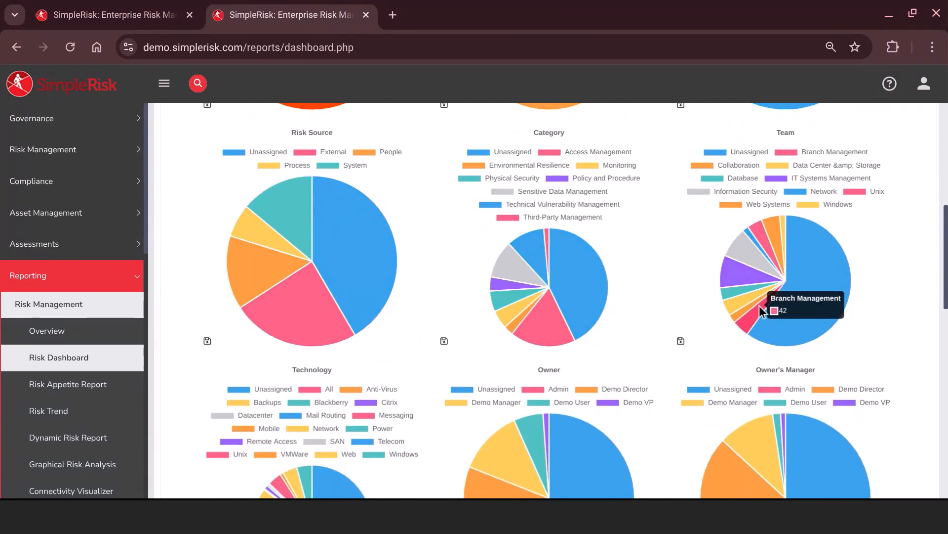
pyautogui.scroll(-2, 781, 174)
pyautogui.scroll(-3, 781, 174)
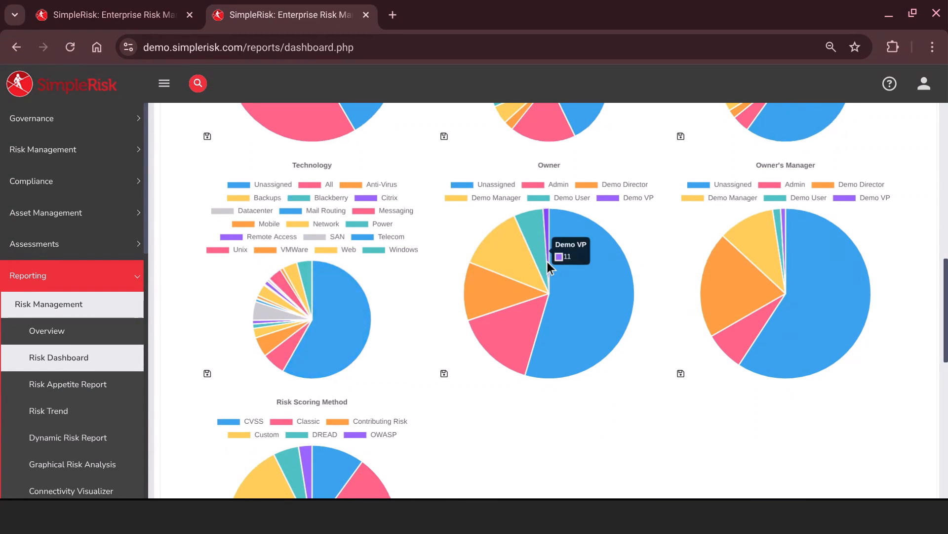
pyautogui.scroll(-6, 547, 262)
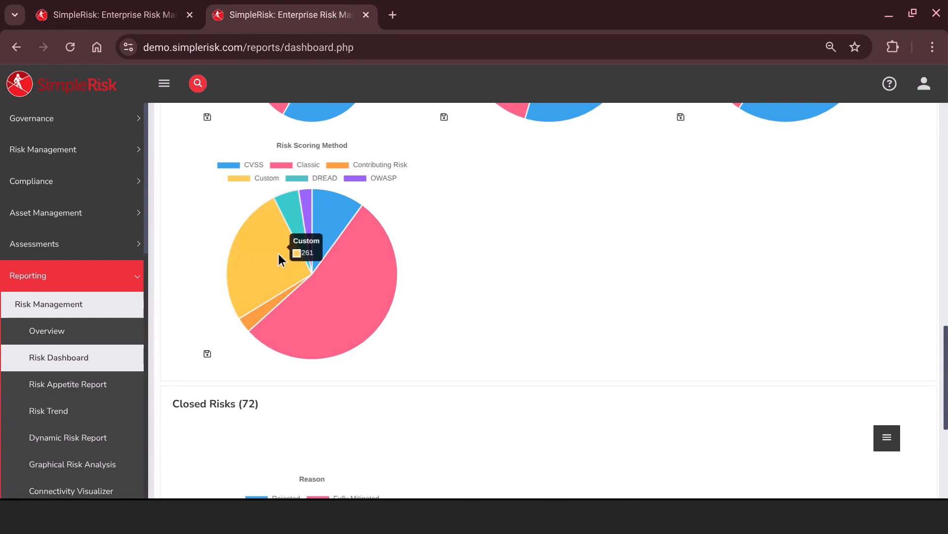
pyautogui.scroll(-5, 326, 250)
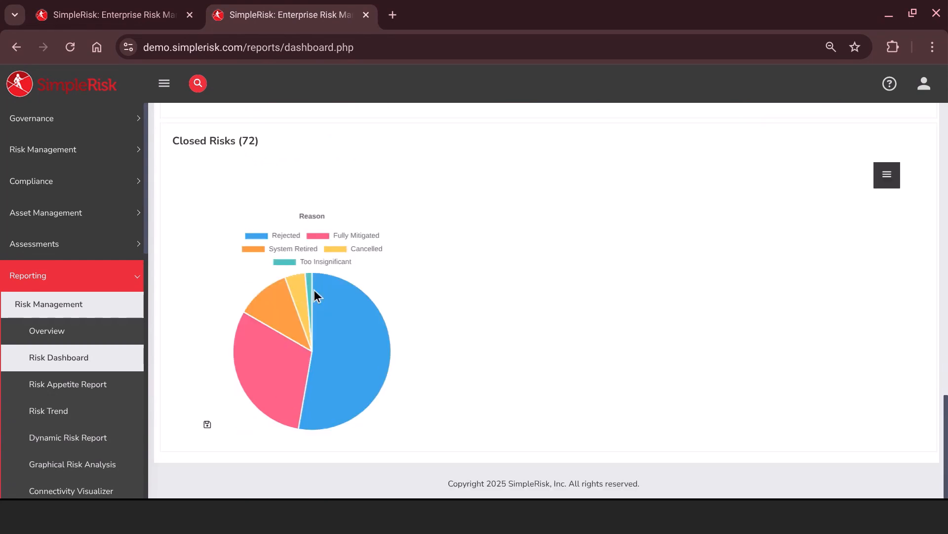
pyautogui.moveTo(346, 352)
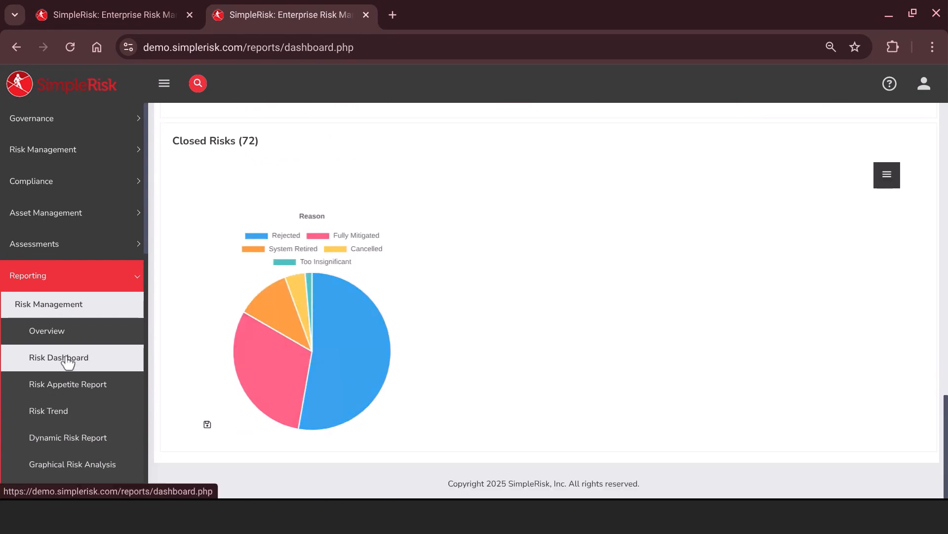
# Step: Open the Risk Appetite Report and sort its risks by ID in descending order
pyautogui.scroll(-1, 74, 346)
pyautogui.click(93, 330)
pyautogui.scroll(-2, 354, 349)
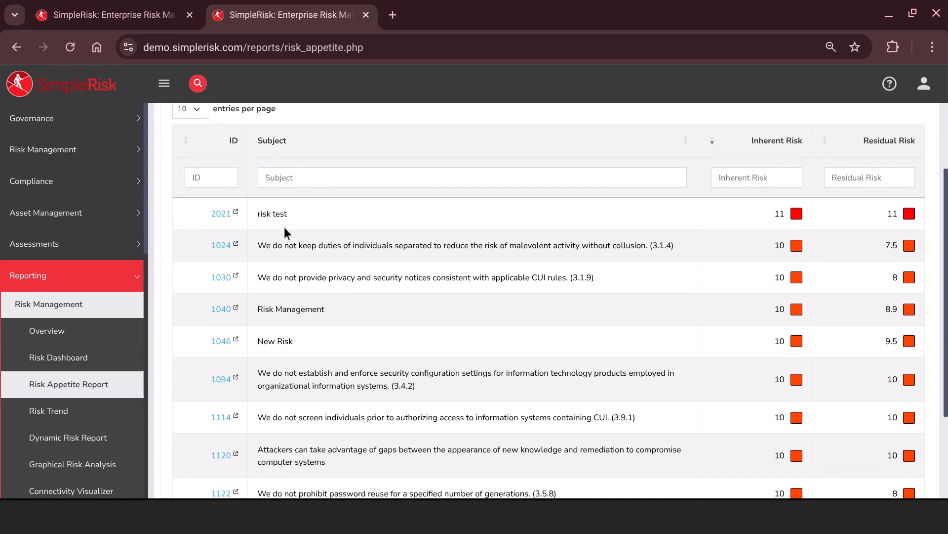
pyautogui.click(221, 148)
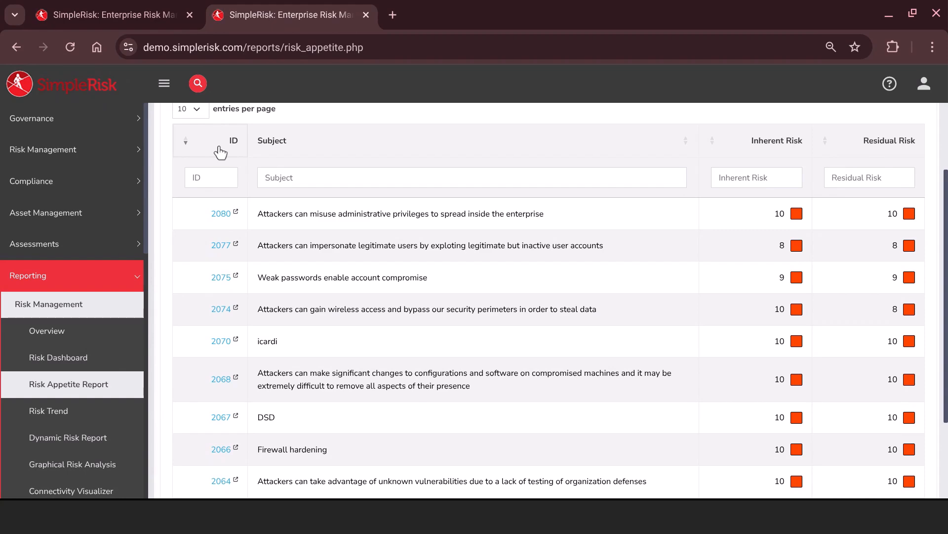
# Step: View the Risk Trend chart of risks opened and closed over time, and open the Dynamic Risk Report
pyautogui.click(49, 410)
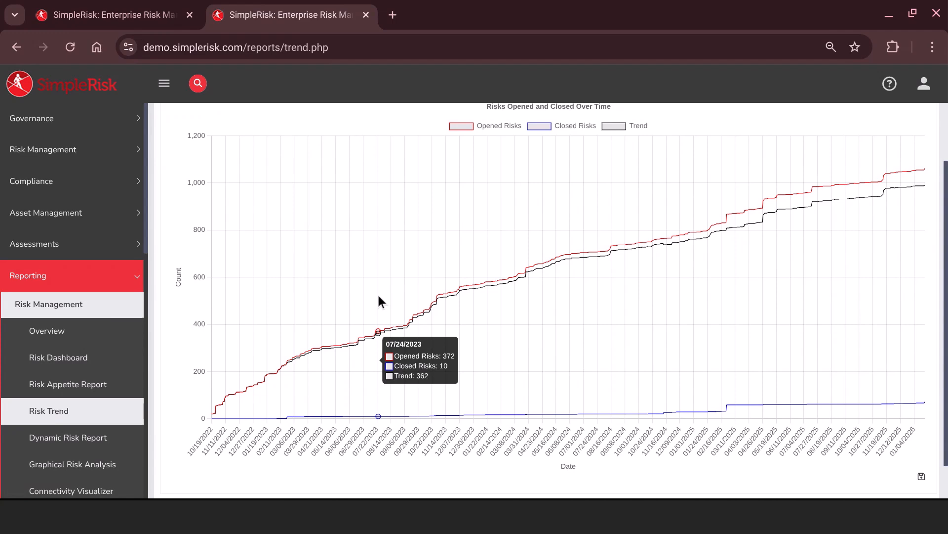
pyautogui.scroll(-4, 110, 328)
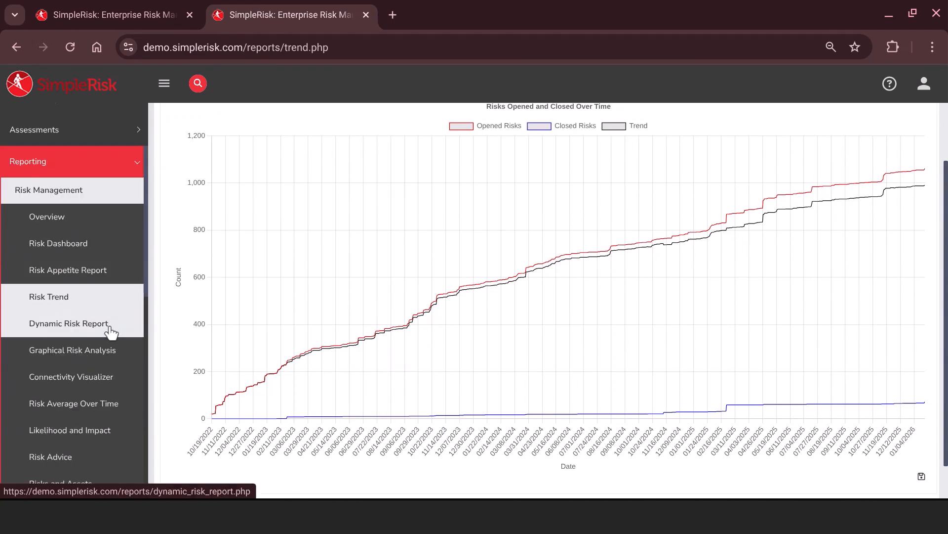
pyautogui.click(111, 251)
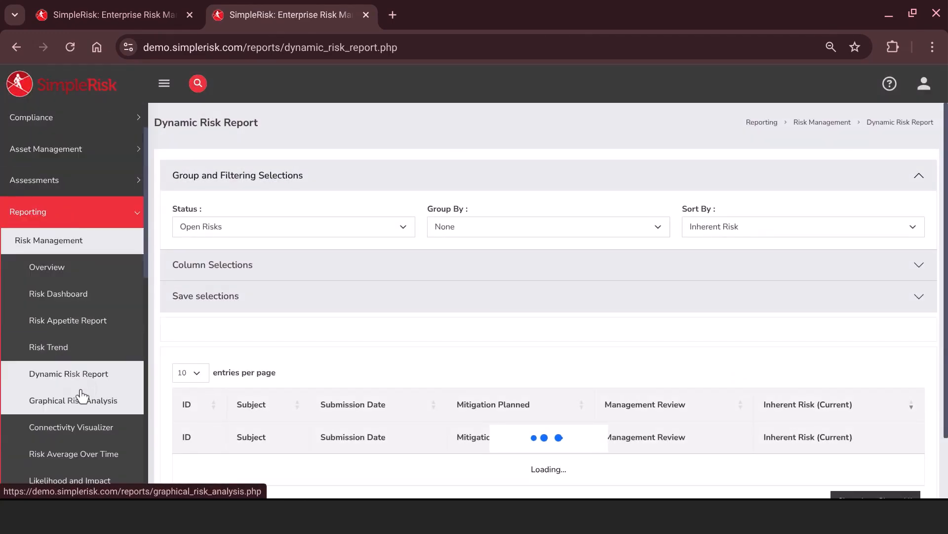
# Step: Open Graphical Risk Analysis and load the saved selection Tarea 2, followed by the saved selection Riesgos
pyautogui.click(81, 390)
pyautogui.scroll(-5, 237, 318)
pyautogui.click(258, 362)
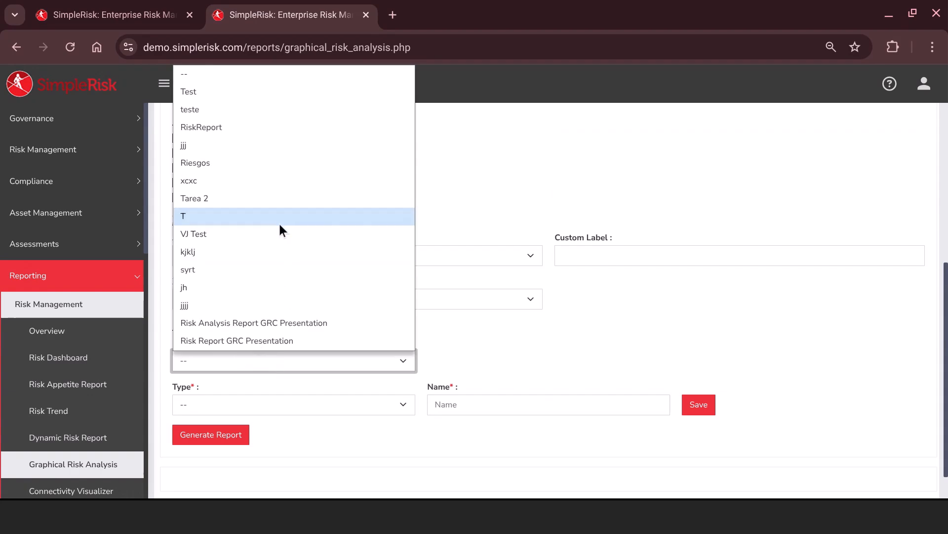
pyautogui.click(277, 195)
pyautogui.click(358, 286)
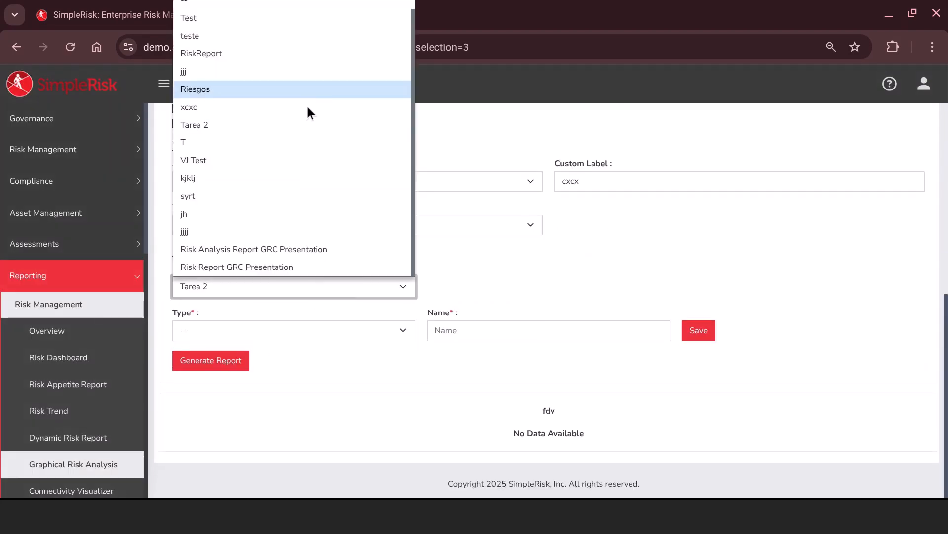
pyautogui.click(286, 85)
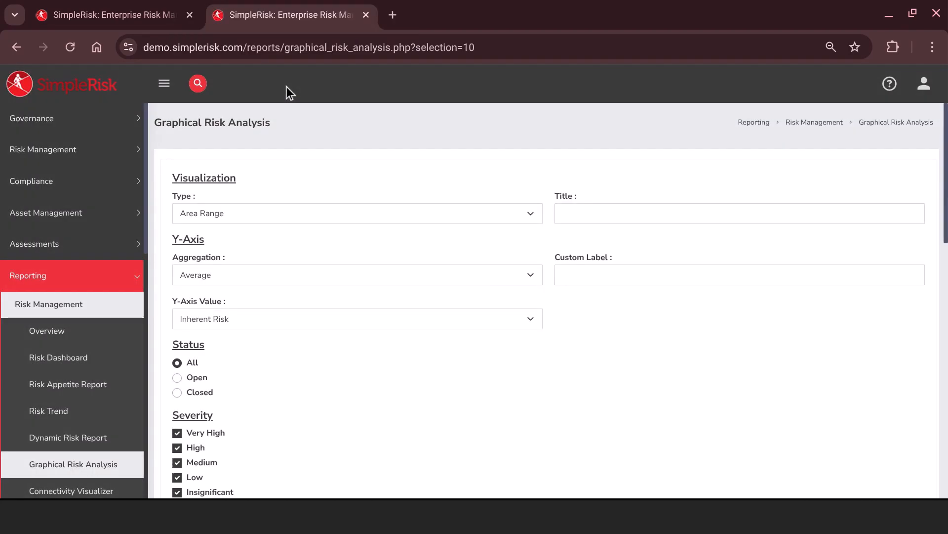
# Step: Export the generated risk analysis chart to the Downloads folder as graphical_risk_analysis_chart.png
pyautogui.scroll(-12, 316, 331)
pyautogui.scroll(-2, 524, 353)
pyautogui.click(922, 434)
pyautogui.click(788, 449)
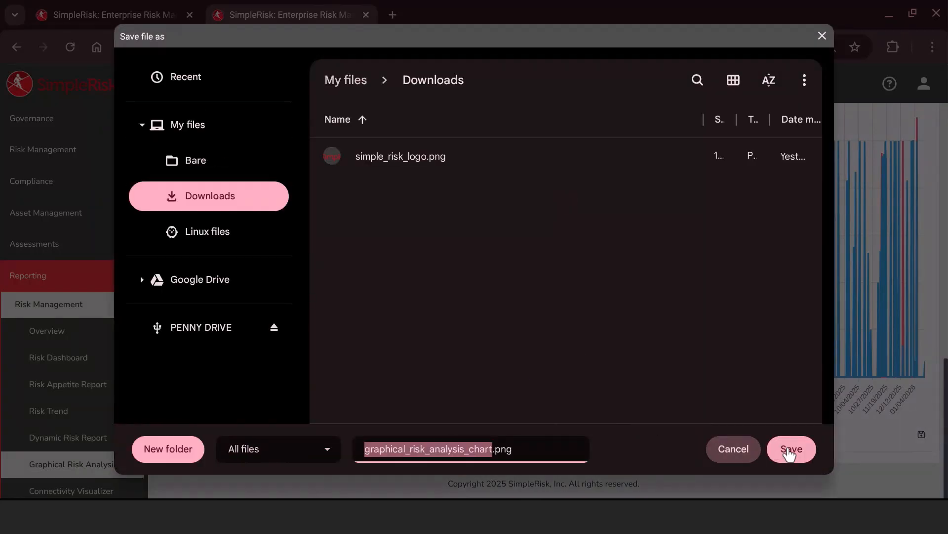
# Step: Open the Risk Advice report and examine the risk level distributions and the recommended lowest-effort mitigations
pyautogui.scroll(-8, 74, 303)
pyautogui.click(80, 163)
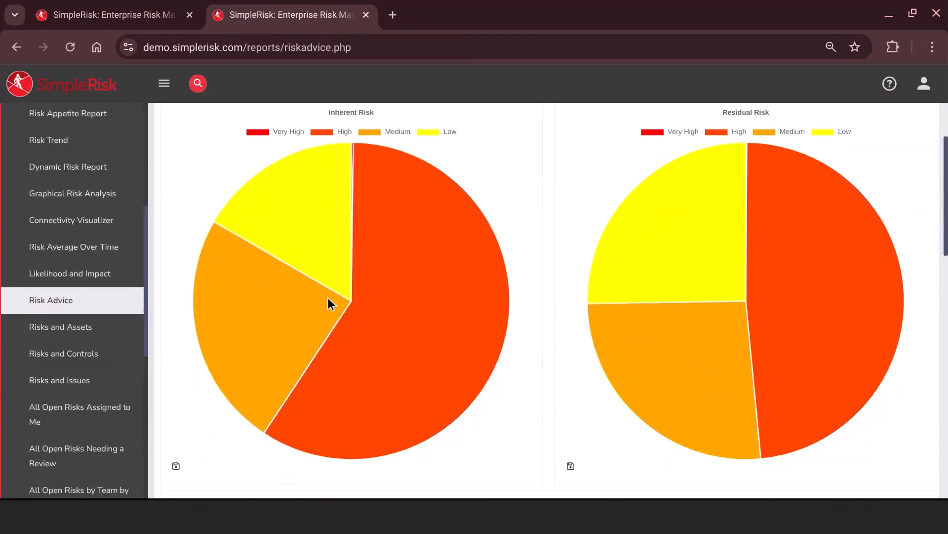
pyautogui.scroll(-4, 328, 300)
pyautogui.scroll(-10, 328, 298)
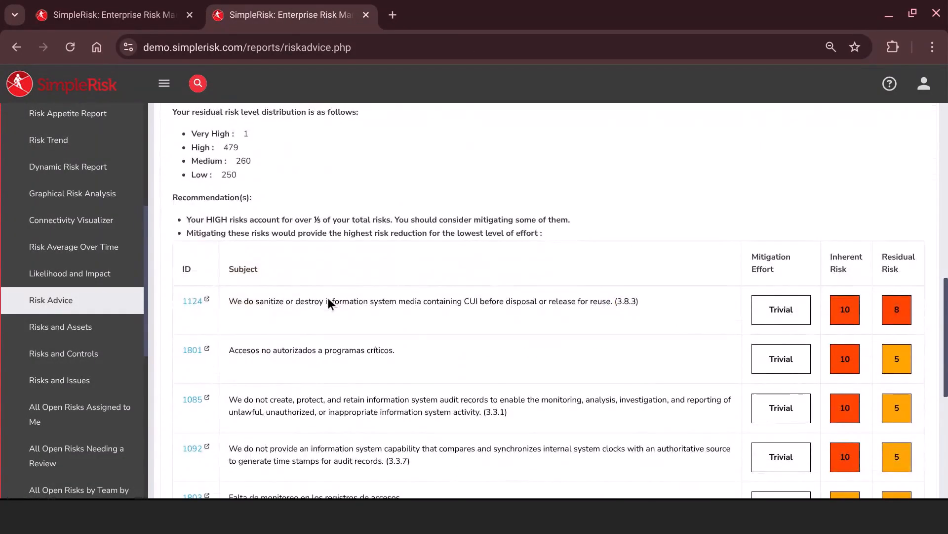
pyautogui.scroll(3, 330, 303)
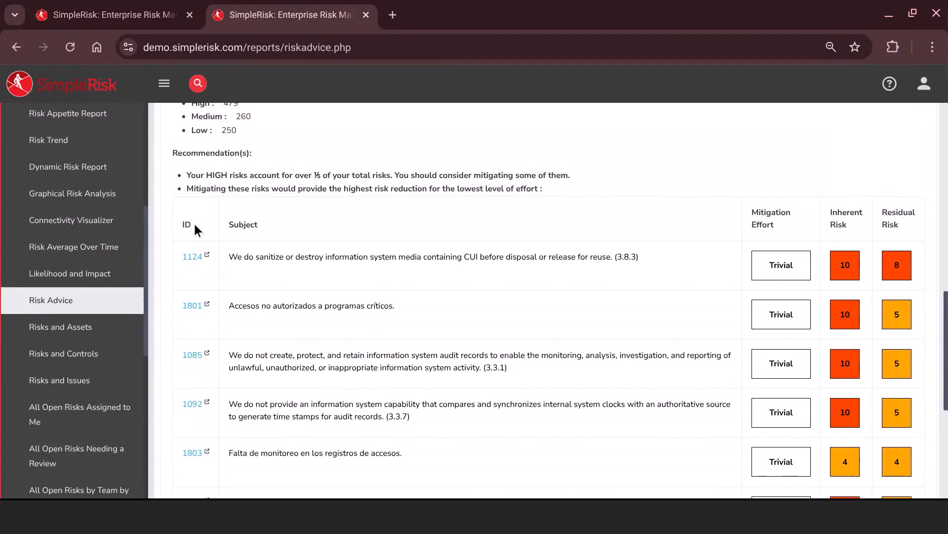
pyautogui.scroll(-6, 102, 302)
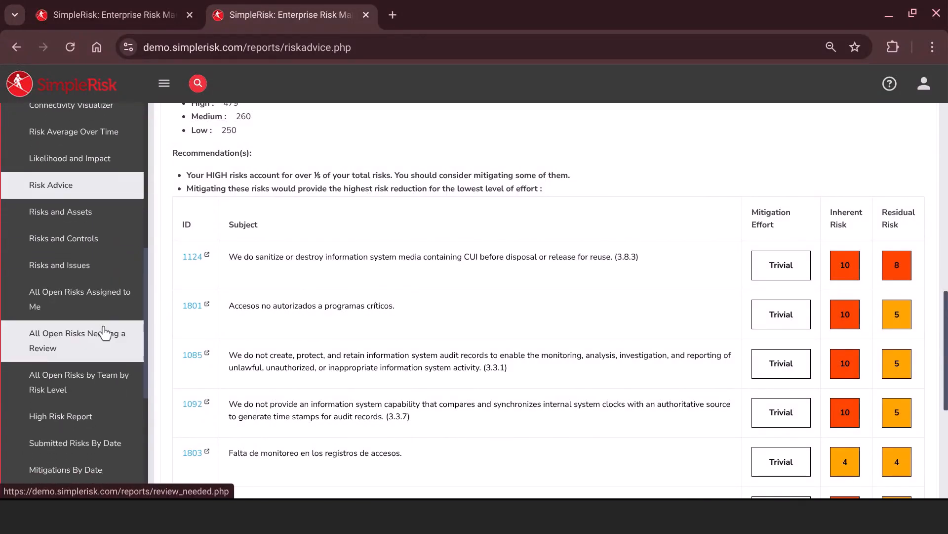
# Step: Open the Audit Timeline compliance report and look through the listed tests with their frameworks, controls and test dates
pyautogui.scroll(-1, 105, 332)
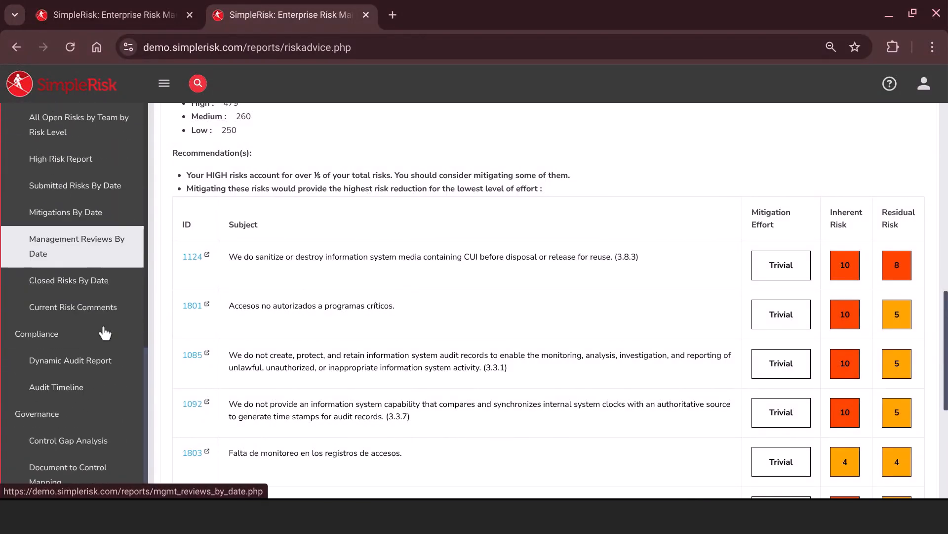
pyautogui.click(87, 382)
pyautogui.scroll(-3, 330, 349)
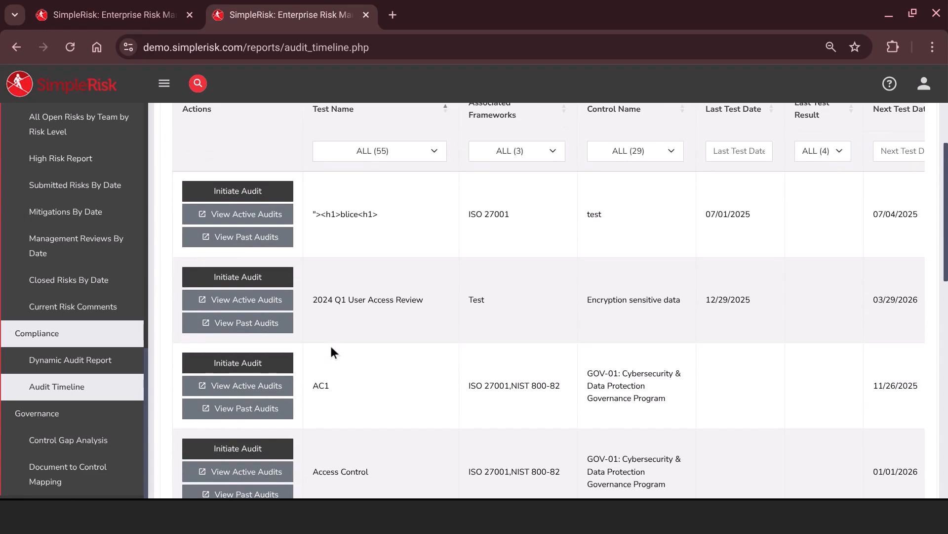
# Step: Open the Control Gap Analysis report for a control framework and examine the radar chart of maturity levels across the control families
pyautogui.click(74, 442)
pyautogui.click(335, 199)
pyautogui.click(321, 248)
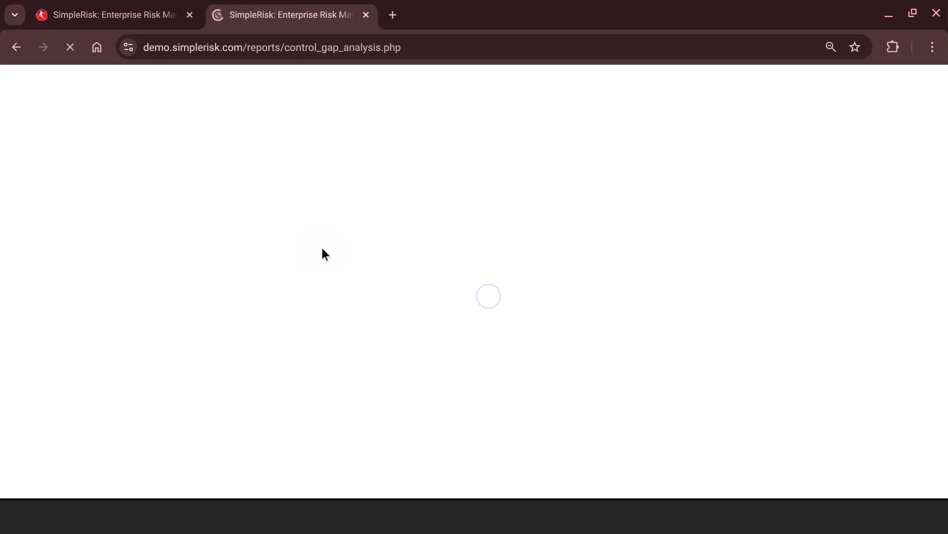
pyautogui.scroll(-3, 506, 258)
pyautogui.scroll(-1, 507, 258)
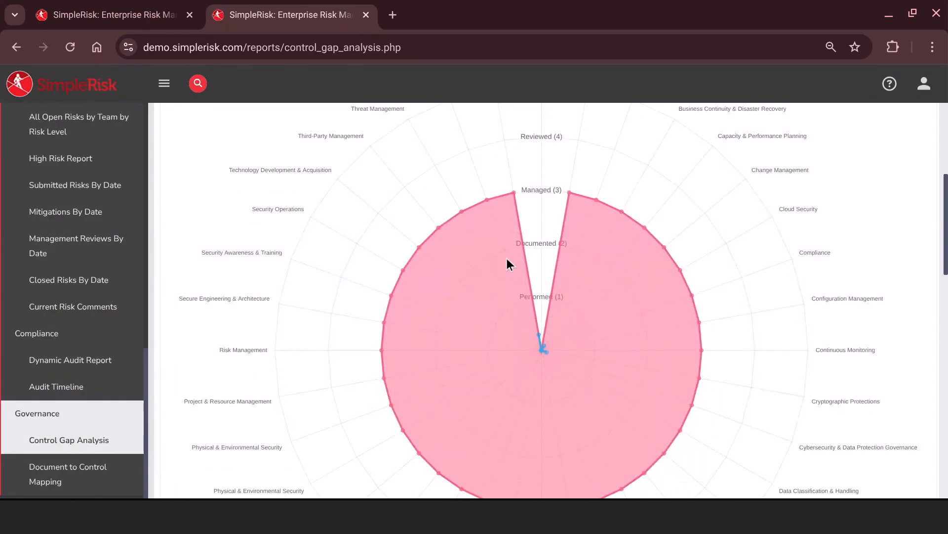
pyautogui.scroll(-2, 507, 258)
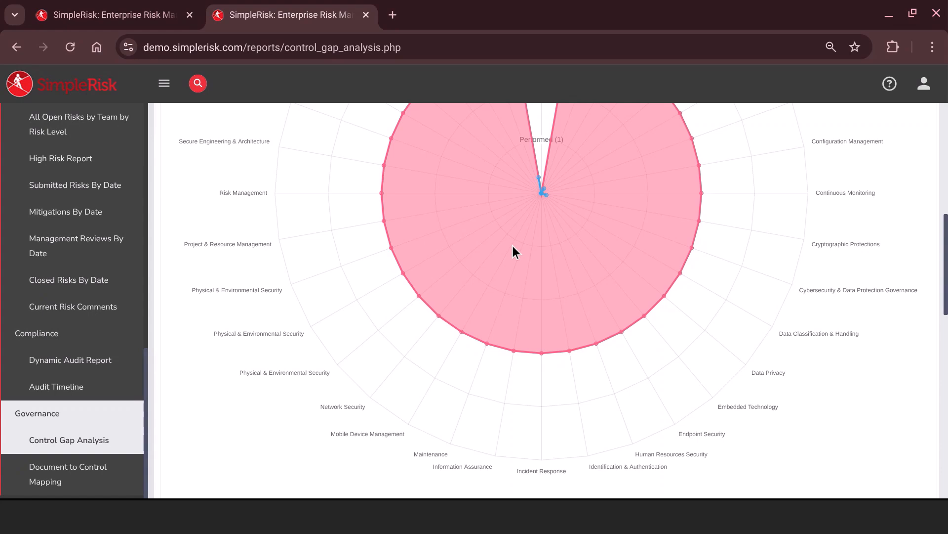
pyautogui.scroll(1, 123, 408)
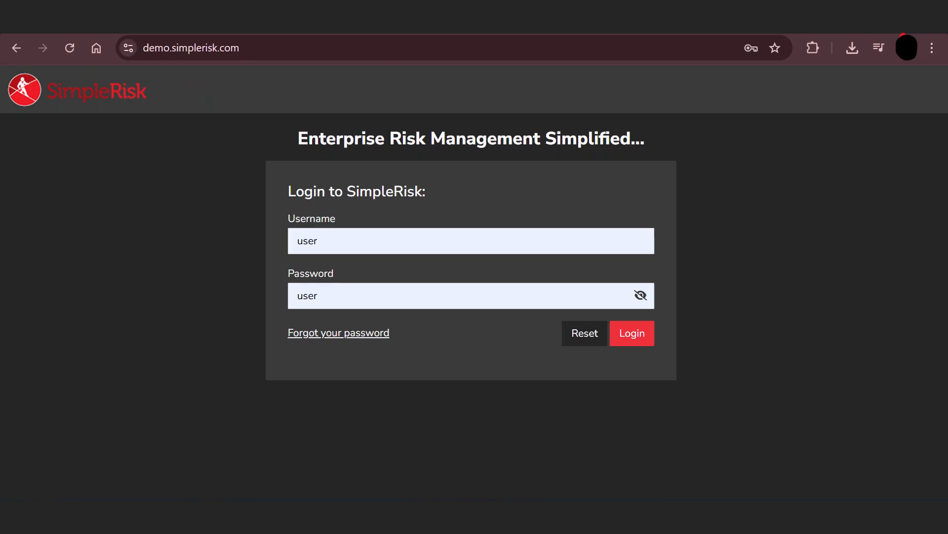